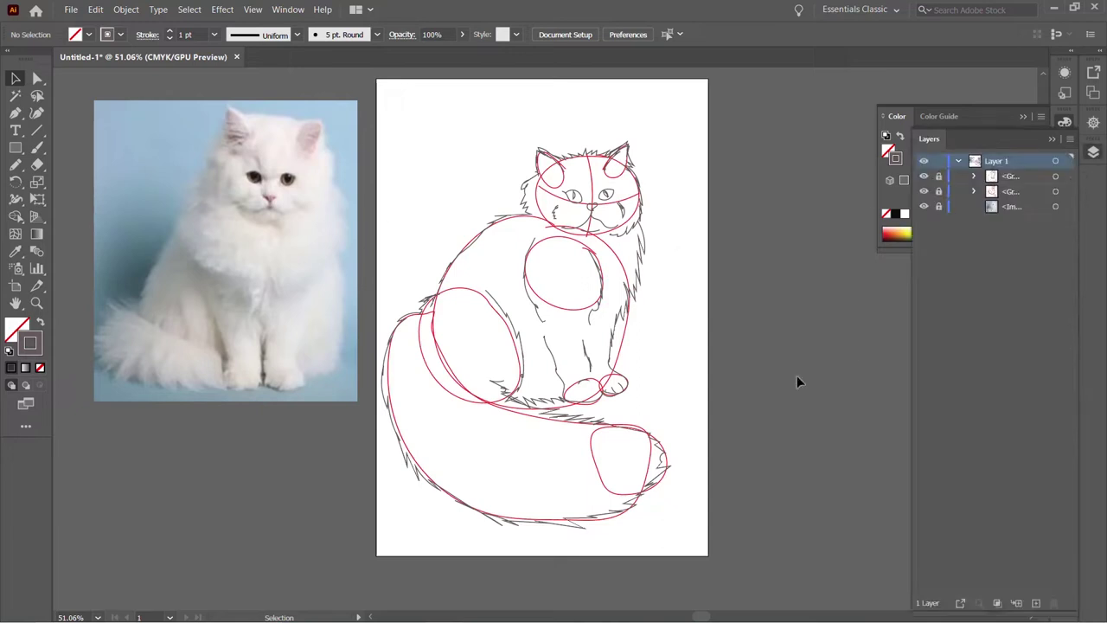
- Delete the red construction guides and sketch a new tail outline with the Pencil
key(Delete)
key(n)
key(ctrl+z)
drag(435, 329, 509, 384)
- Lasso the original tail strokes and fade them to 52% opacity
click(15, 79)
click(37, 95)
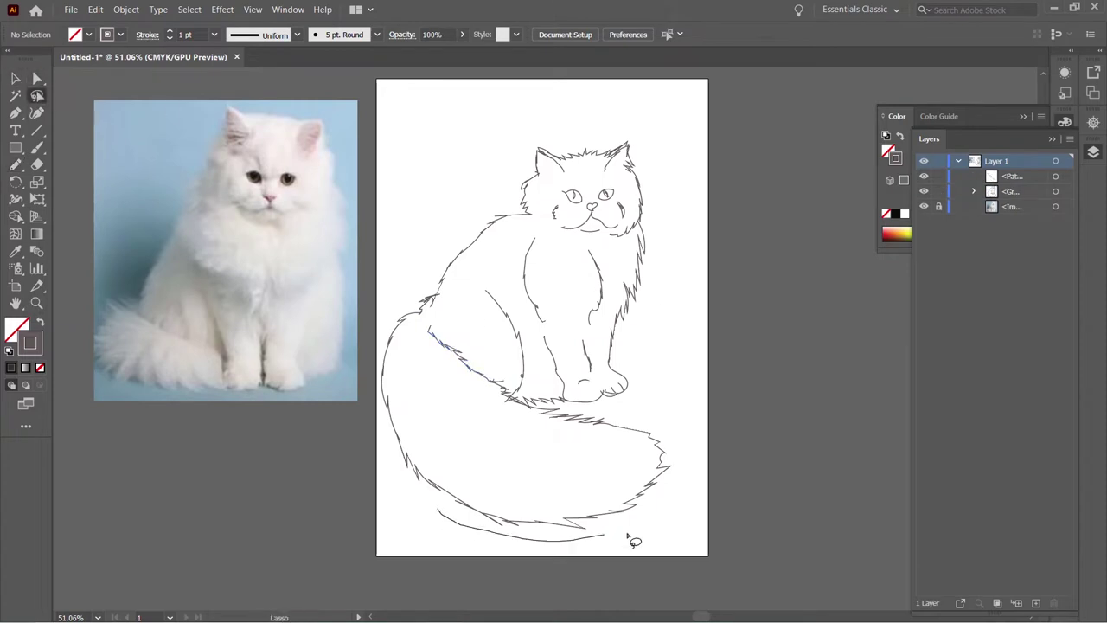
mouse_move(441, 510)
mouse_down()
mouse_move(511, 423)
mouse_move(446, 511)
mouse_up()
key(ctrl+shift+F10)
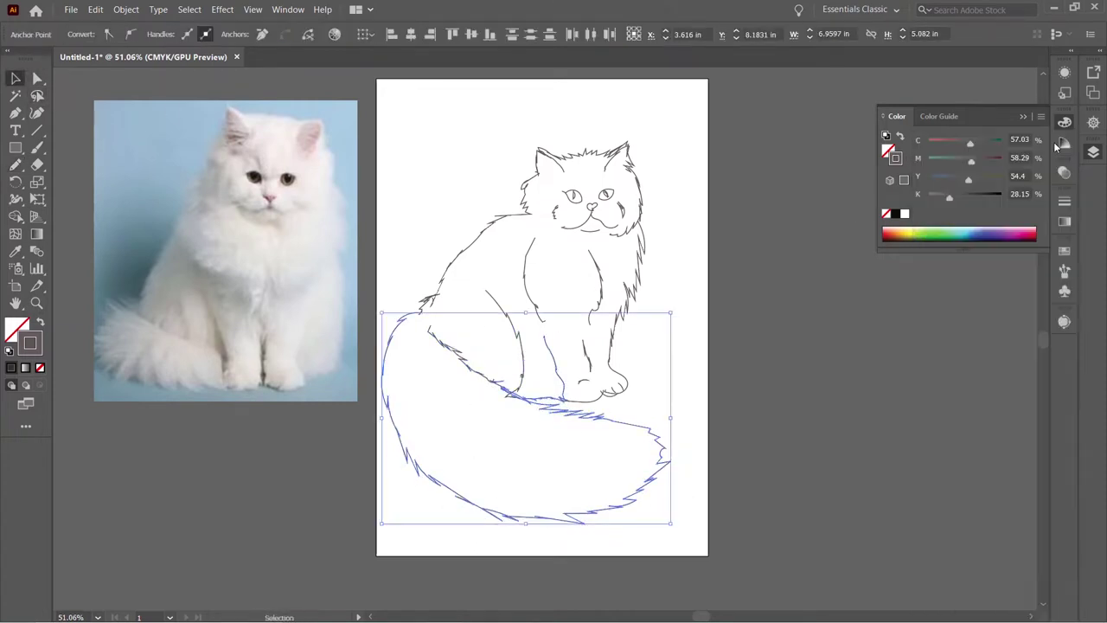
drag(1001, 203, 995, 202)
key(ctrl+shift+a)
- Retrace the tail's upper edge and bottom curve, then delete the faint original tail strokes
key(n)
mouse_move(555, 499)
mouse_down()
mouse_move(429, 329)
mouse_move(437, 483)
mouse_up()
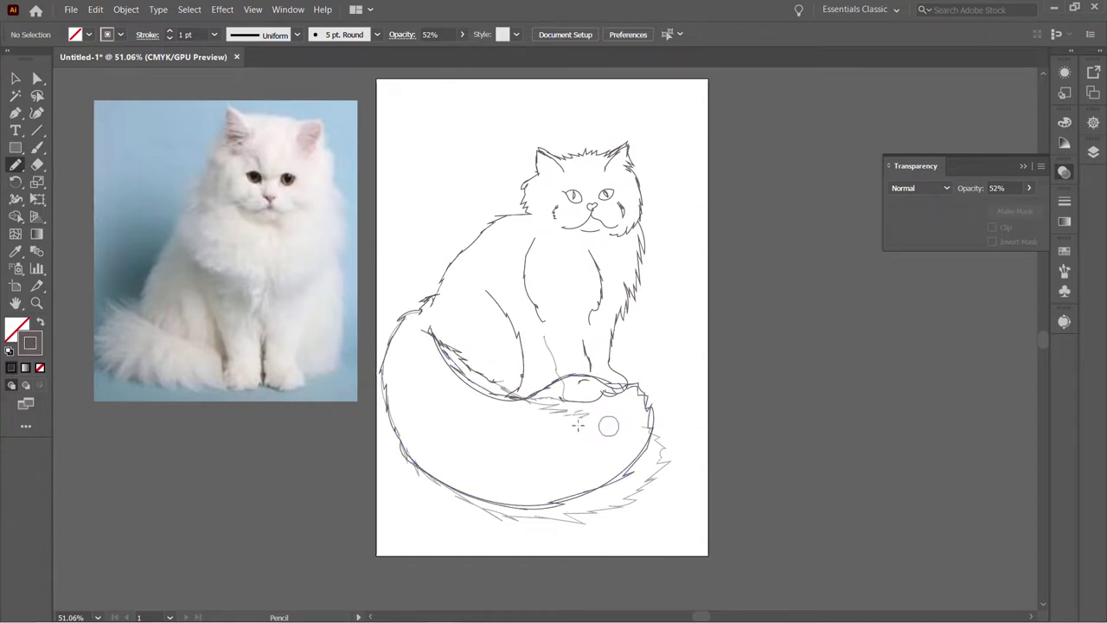
ctrl+click(461, 512)
key(Delete)
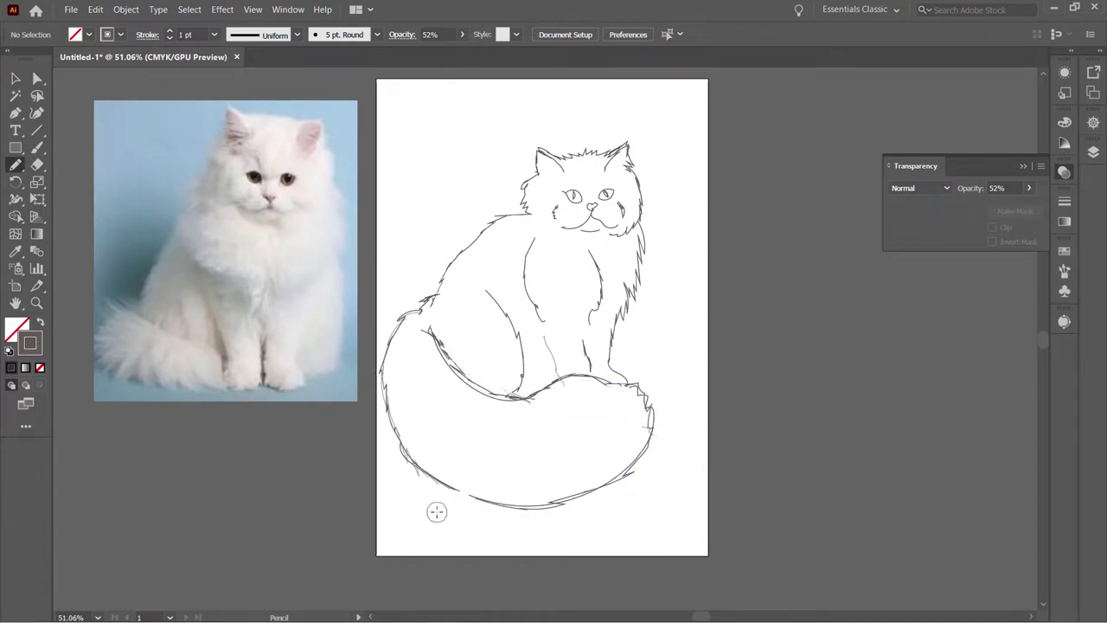
- Select all the sketch strokes and group them with Ctrl+G
key(v)
key(ctrl+a)
key(ctrl+g)
click(1094, 153)
key(ctrl+shift+a)
- Set a white-to-black gradient fill for the Pencil and select its right stop
key(n)
click(1065, 221)
click(898, 221)
click(1022, 313)
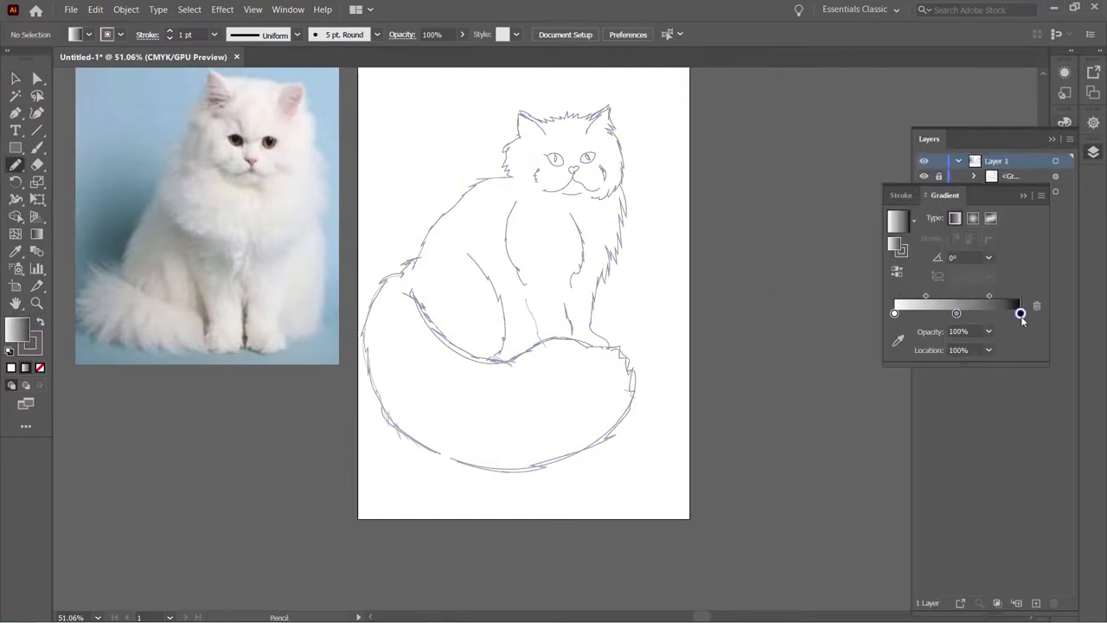
- Lighten the gradient's right stop and trace the top of the cat's head
double_click(1022, 313)
click(853, 395)
mouse_move(616, 110)
mouse_down()
mouse_move(523, 113)
mouse_move(609, 111)
mouse_up()
- Draw the closed body and lower-body silhouette shapes, redoing the failed attempts
mouse_move(496, 170)
mouse_down()
mouse_move(598, 338)
mouse_move(544, 329)
mouse_move(496, 190)
mouse_up()
key(ctrl+z)
drag(401, 276, 576, 470)
key(ctrl+z)
mouse_move(396, 265)
mouse_down()
mouse_move(589, 446)
mouse_move(616, 348)
mouse_up()
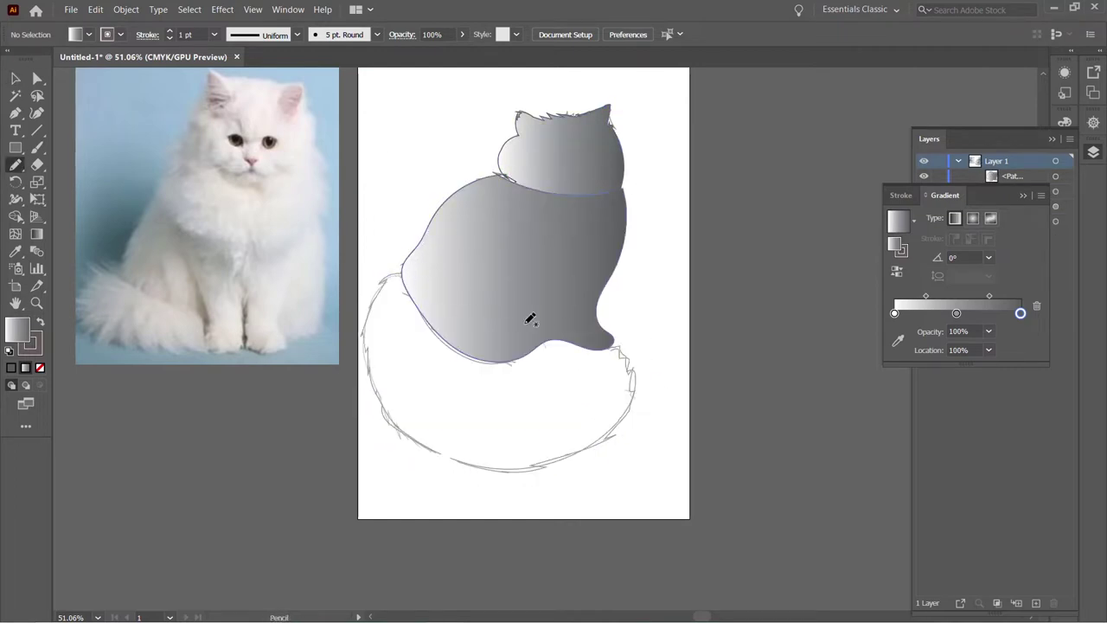
drag(409, 436, 638, 366)
- Run the grey gradient diagonally light to dark across all silhouette shapes, then hide them with Ctrl+3
key(ctrl+a)
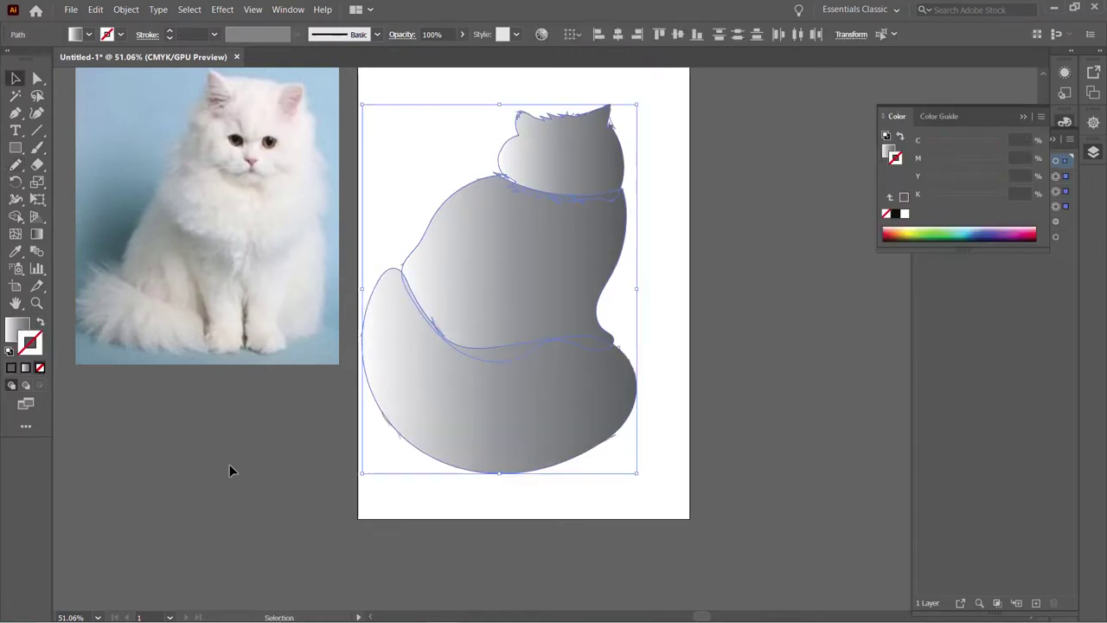
key(g)
drag(431, 176, 623, 436)
drag(412, 129, 638, 321)
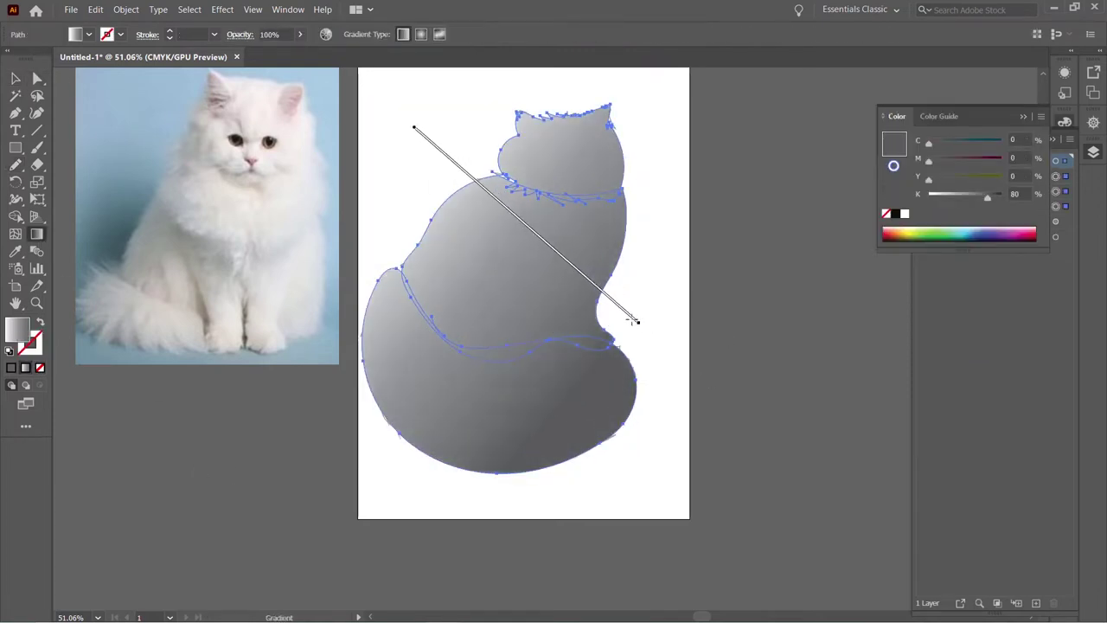
key(v)
key(F7)
key(ctrl+3)
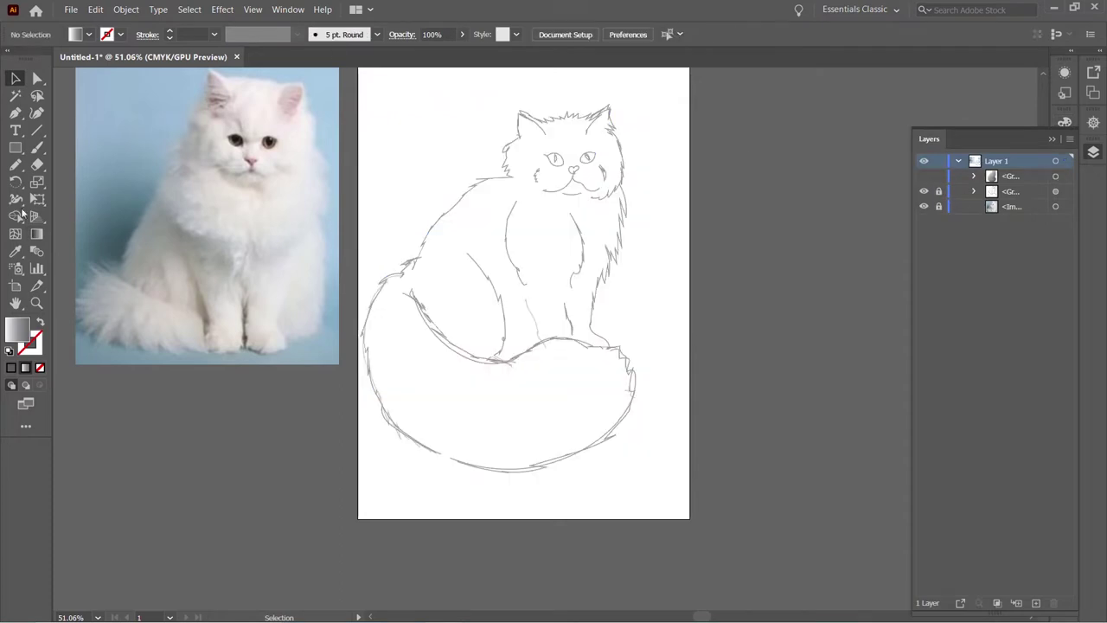
- Apply a gradient fill and turn its right stop yellow via CMYK for the eyes
click(25, 367)
double_click(1021, 313)
click(836, 365)
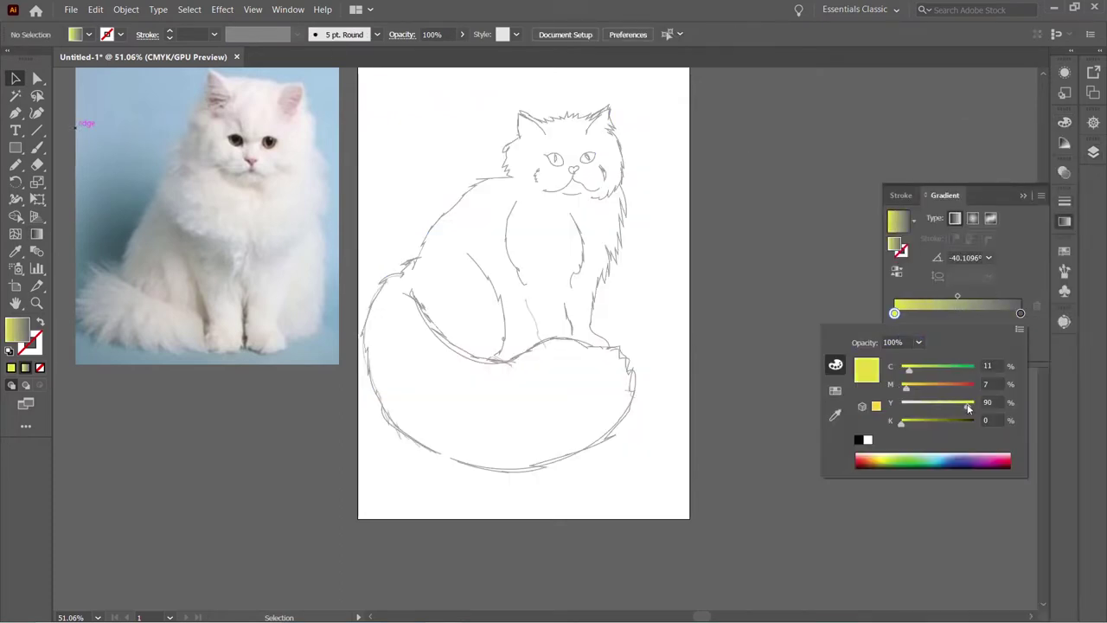
mouse_move(960, 422)
mouse_down()
mouse_move(912, 420)
mouse_move(954, 403)
mouse_up()
- Change the gradient colour to pink and draw the right and left ear shapes
key(n)
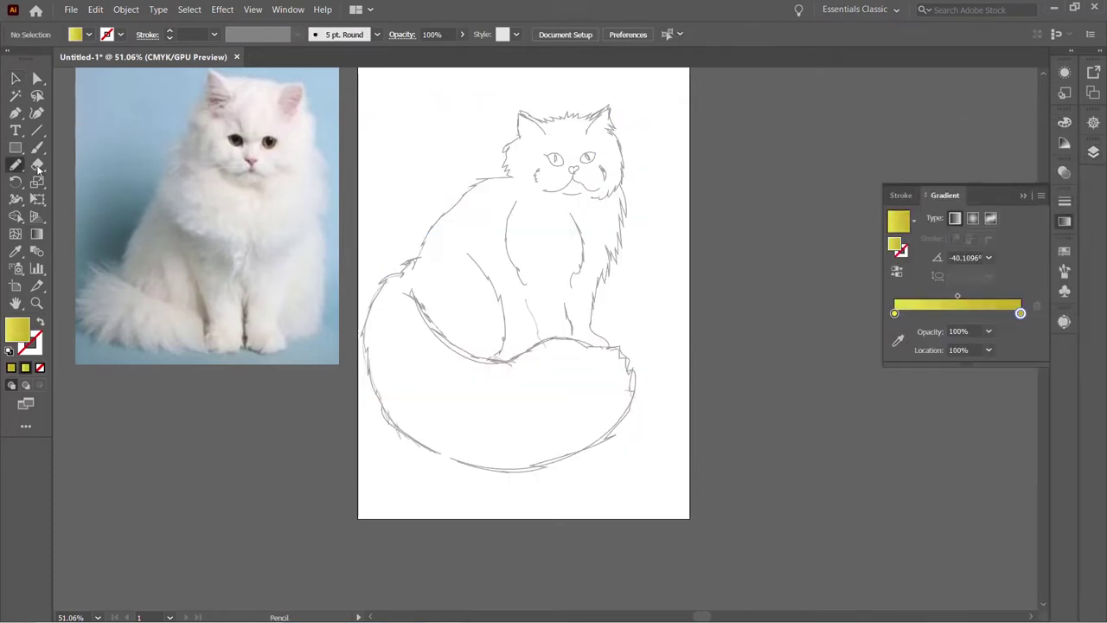
double_click(1021, 313)
mouse_move(935, 387)
mouse_down()
mouse_move(948, 385)
mouse_move(917, 404)
mouse_up()
click(653, 156)
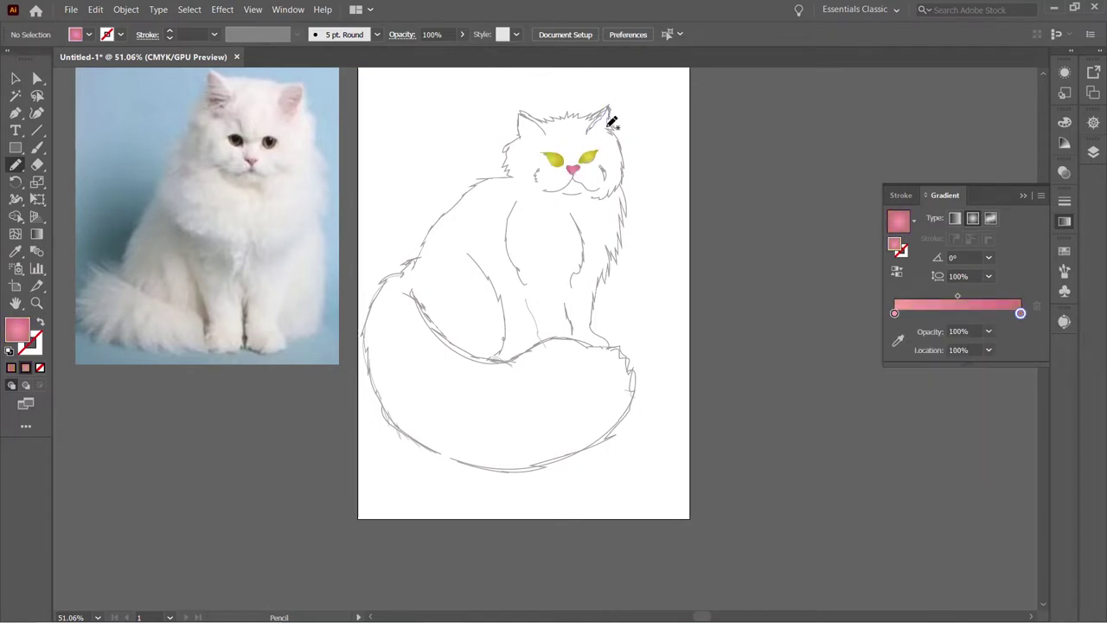
drag(599, 129, 603, 144)
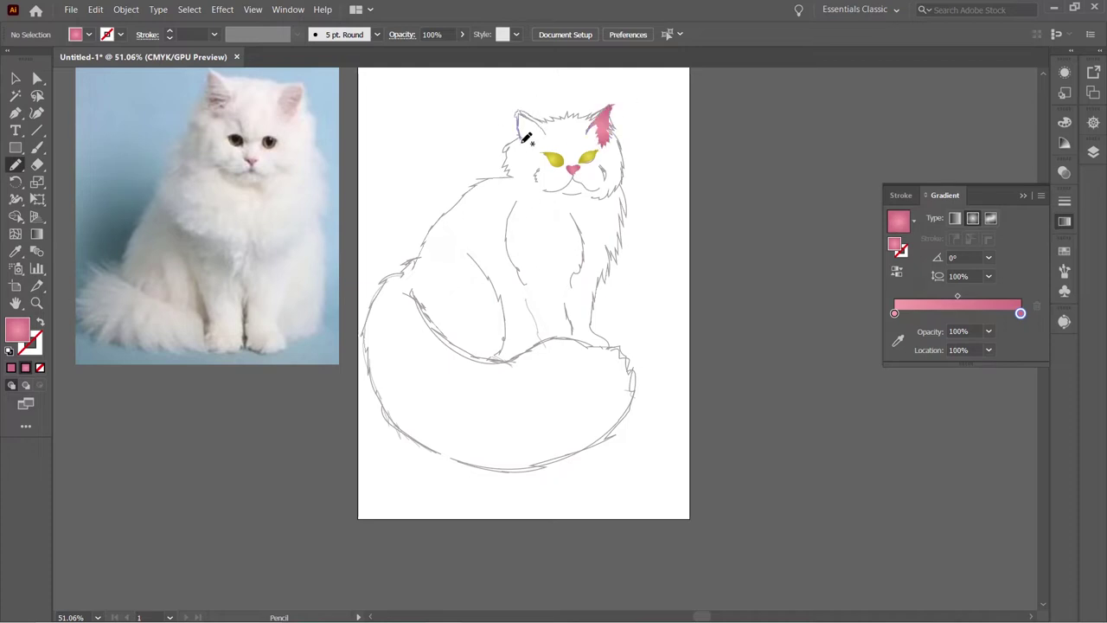
drag(523, 110, 522, 121)
- Reveal the grey silhouette and apply a Gaussian Blur to it
key(v)
key(F7)
click(559, 213)
click(223, 10)
click(417, 288)
click(113, 402)
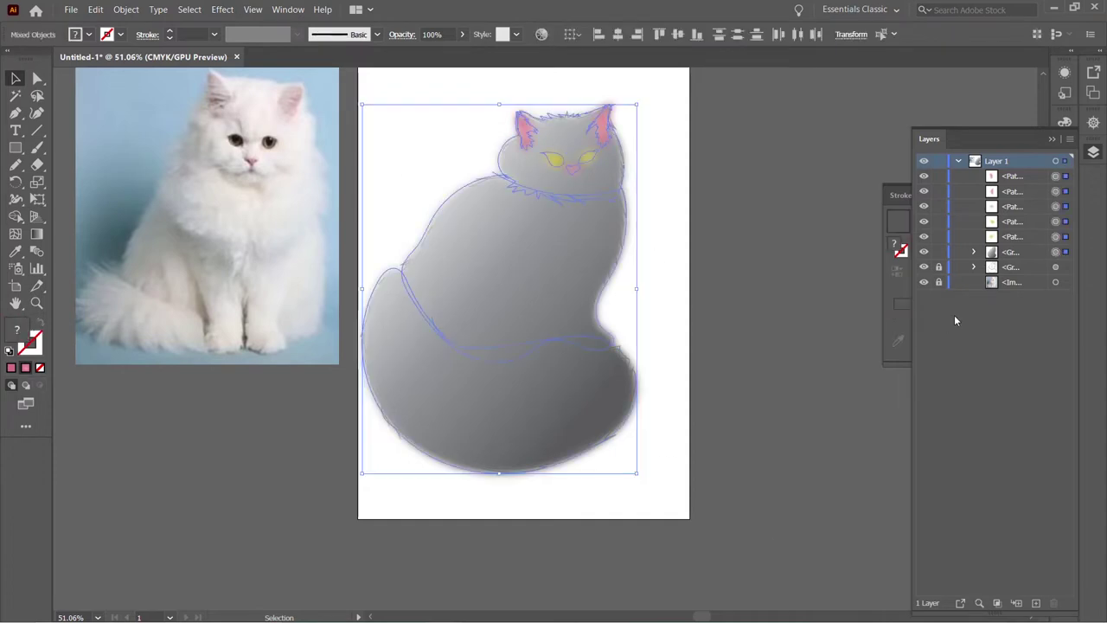
- Lower the silhouette's opacity to 76%, deselect, and zoom in on the artboard
click(1065, 220)
click(1065, 200)
key(F7)
key(ctrl+shift+a)
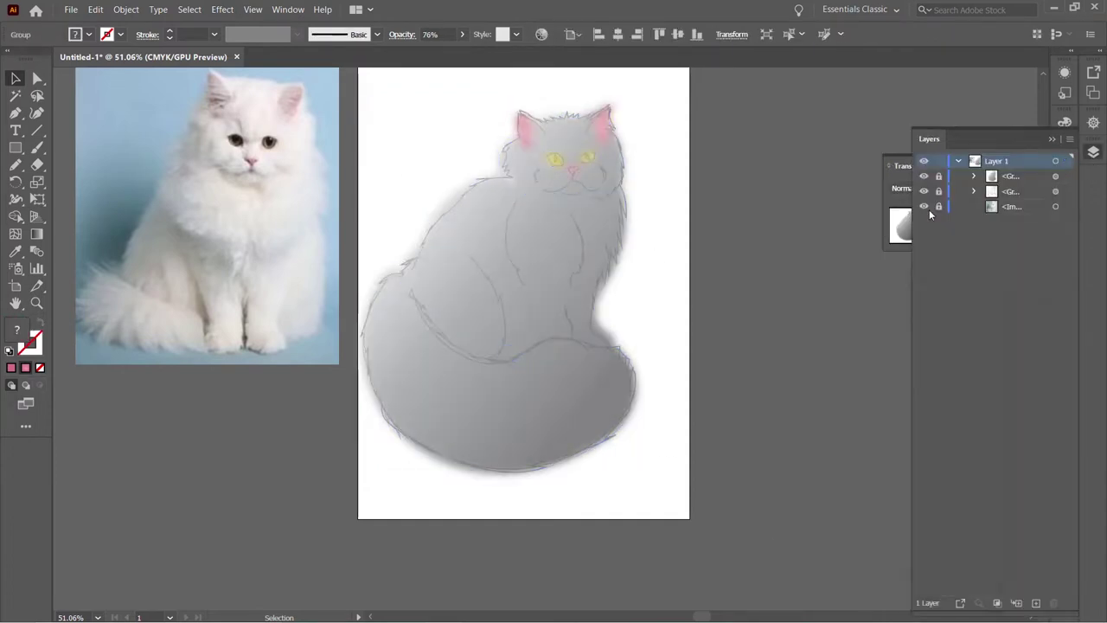
key(F7)
scroll(440, 254, up, 1)
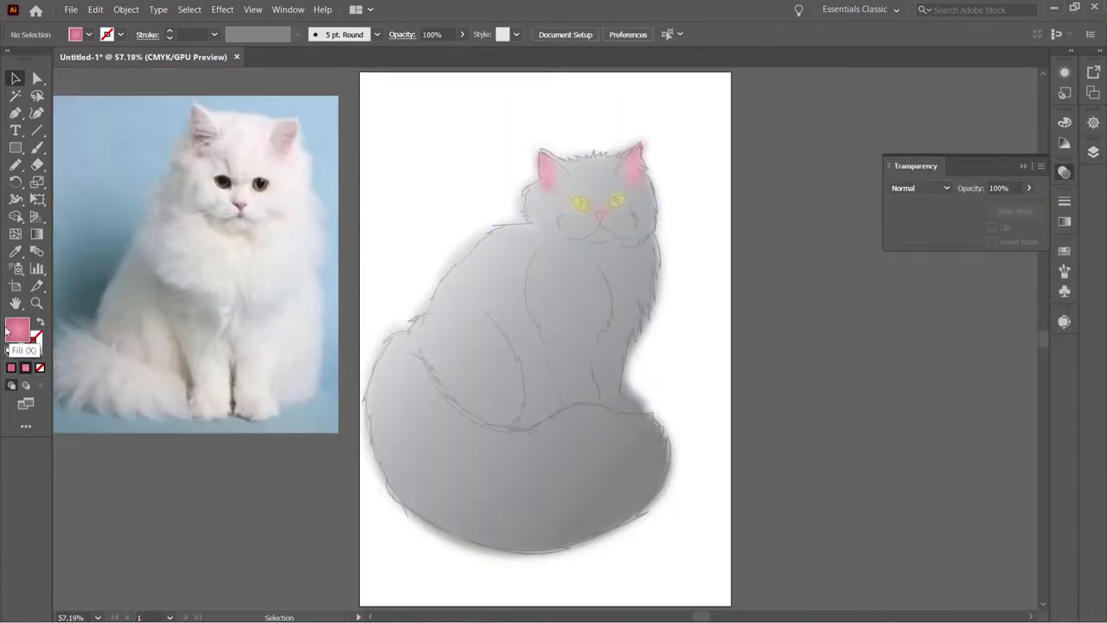
- Set a magenta-to-transparent radial gradient and draw a fur strand along the cat's right side
click(25, 368)
double_click(894, 313)
click(994, 453)
click(1022, 313)
double_click(1021, 313)
drag(958, 386, 865, 385)
click(16, 164)
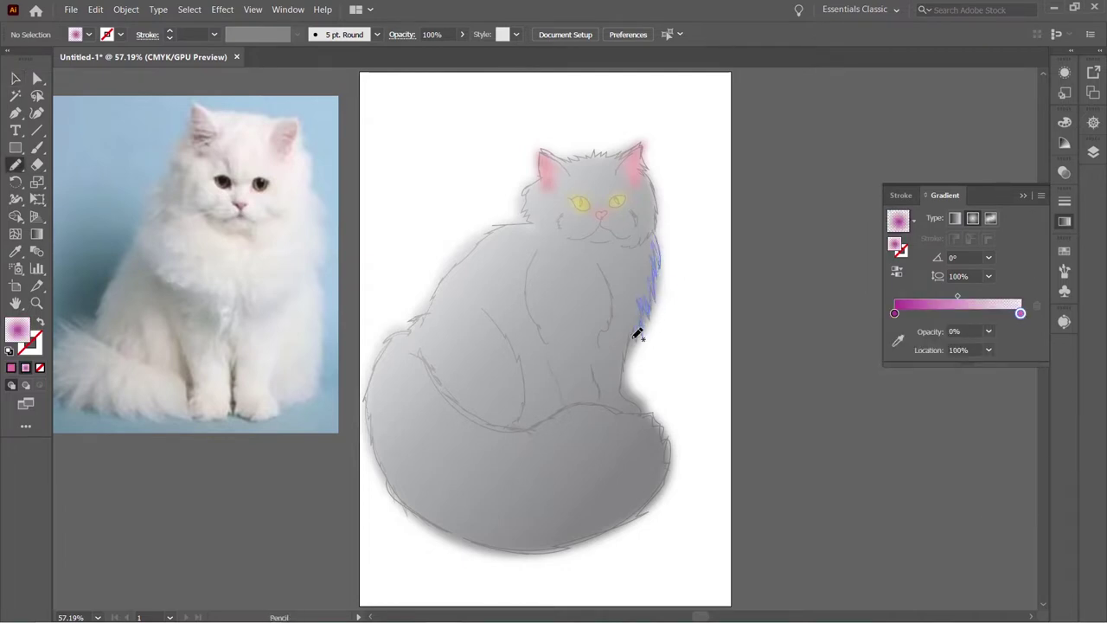
key(g)
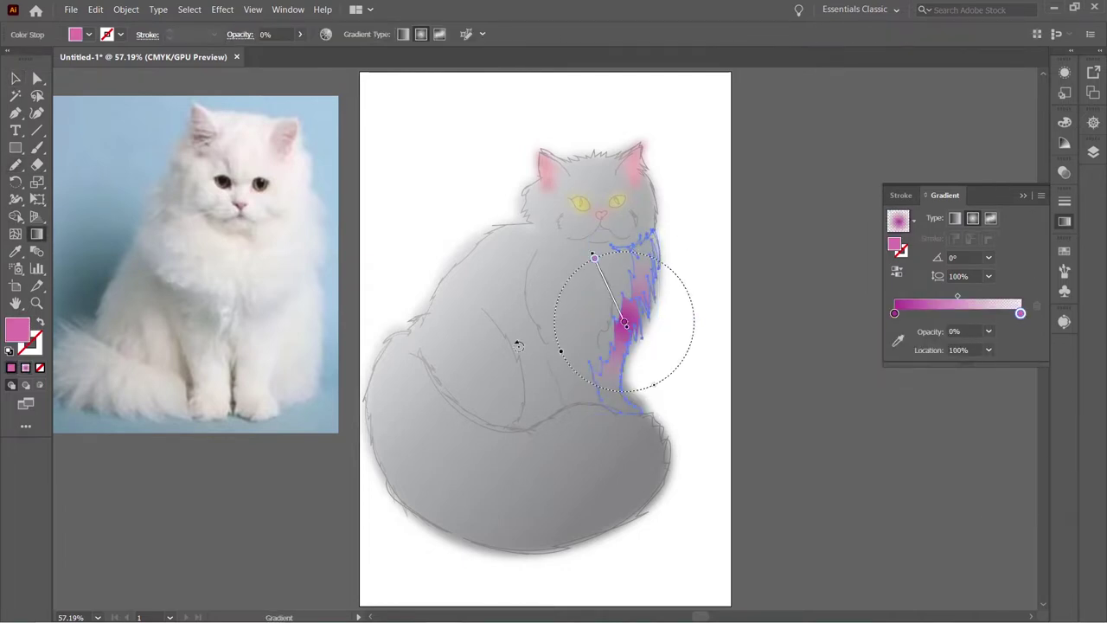
drag(577, 314, 647, 337)
key(ctrl+shift+a)
- Trace a fur patch along the tail and stretch its radial gradient across it
key(n)
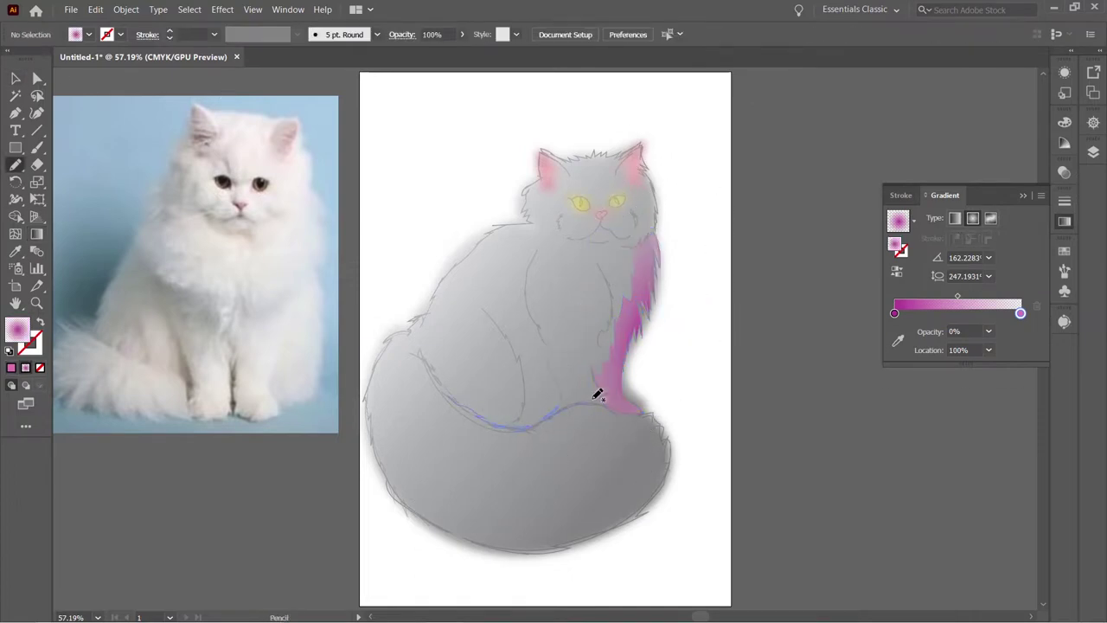
drag(654, 499, 406, 494)
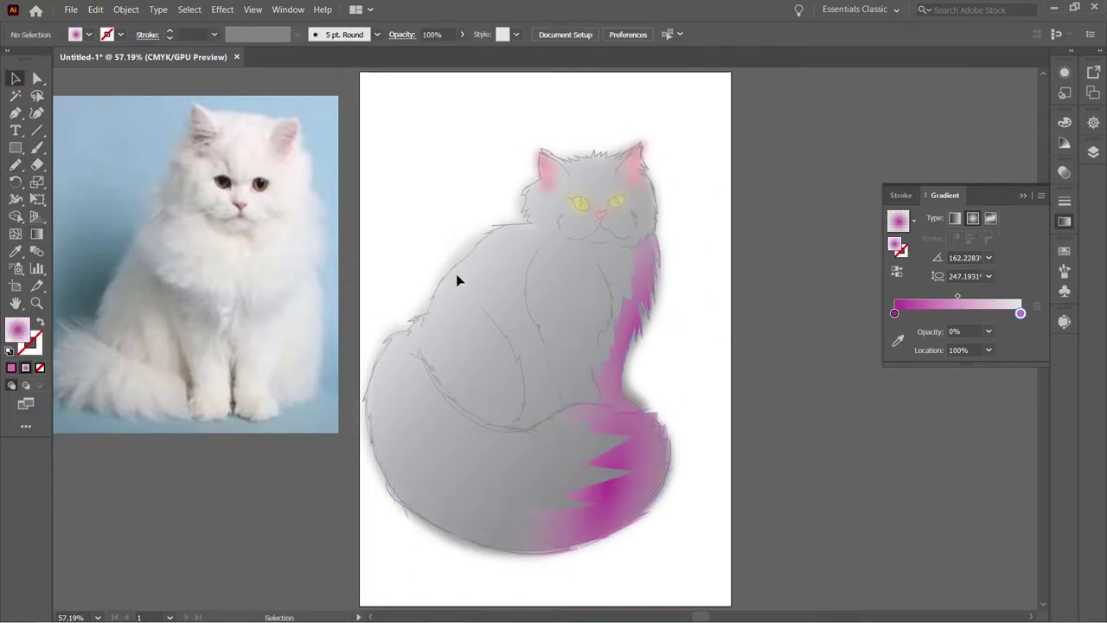
key(g)
mouse_move(580, 597)
mouse_down()
mouse_move(621, 390)
mouse_move(551, 514)
mouse_up()
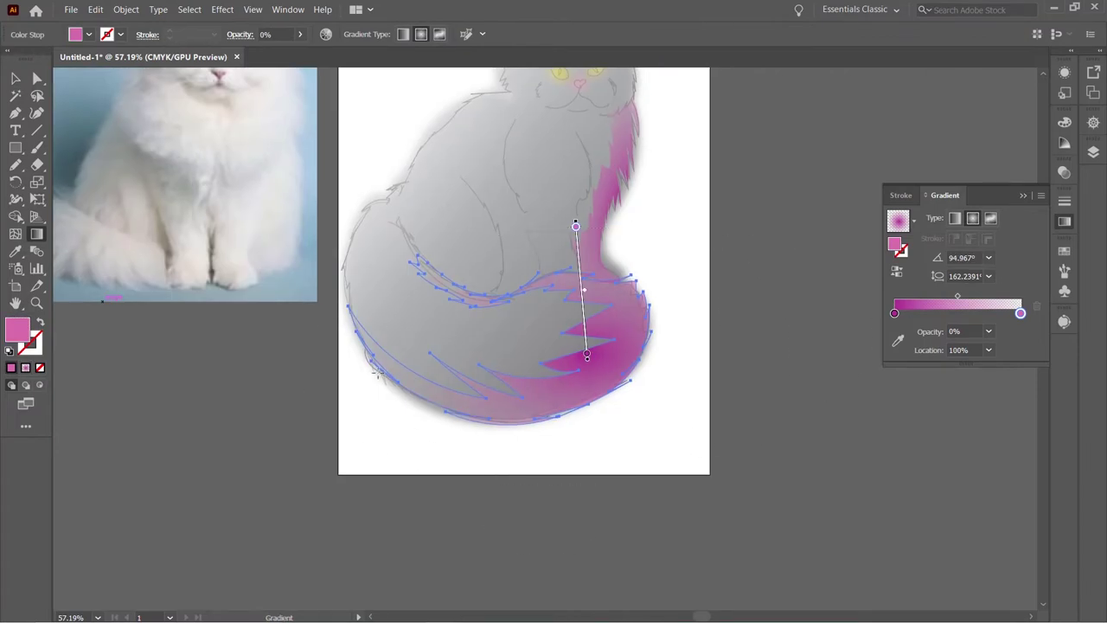
drag(198, 403, 255, 405)
- Add magenta fur strands on the tail, haunch, near the mouth and around the chin
key(n)
scroll(627, 246, up, 3)
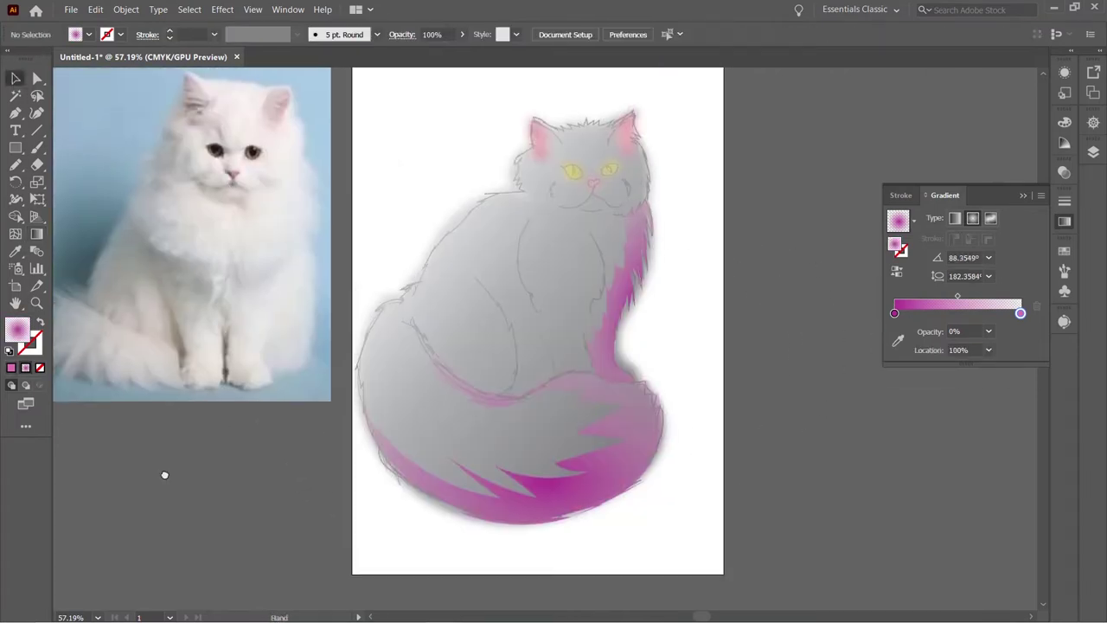
drag(425, 438, 522, 422)
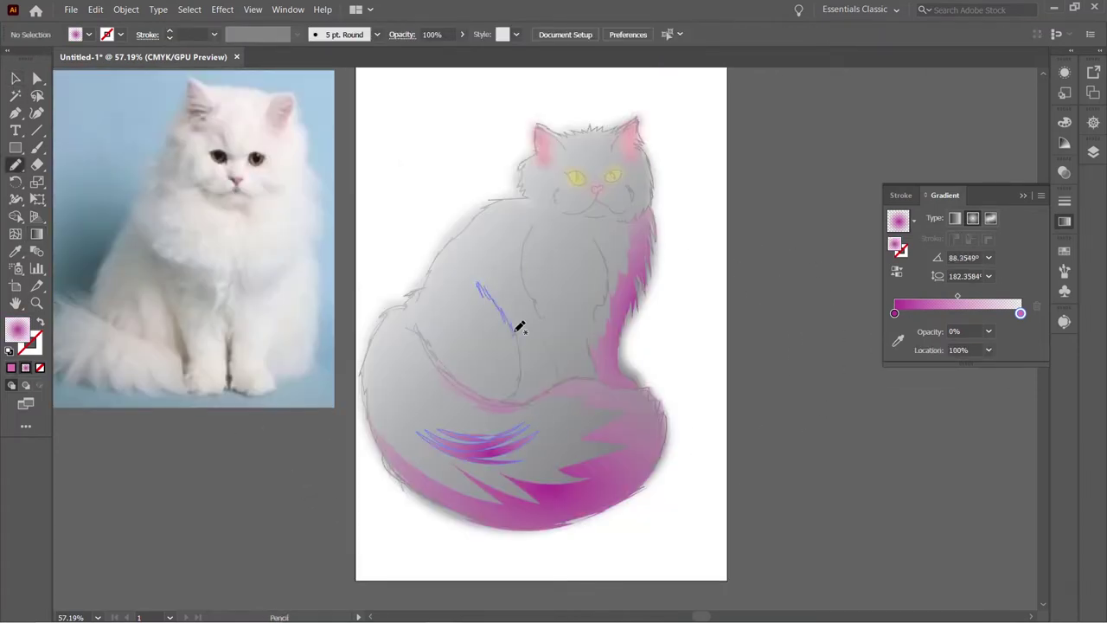
drag(502, 372, 498, 375)
key(v)
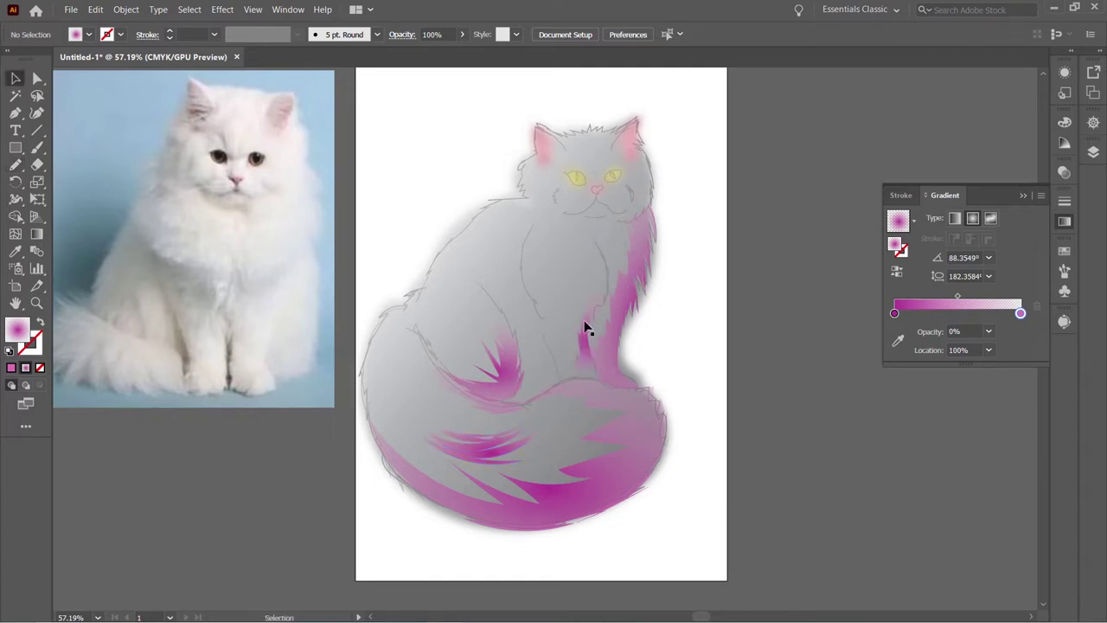
click(593, 346)
key(ctrl+shift+a)
key(n)
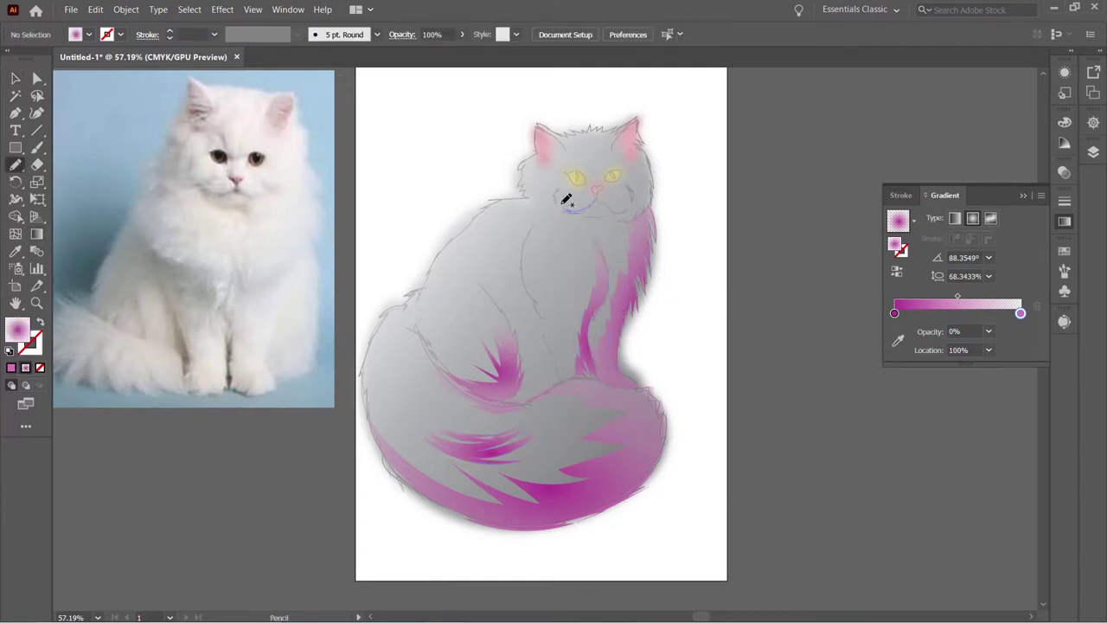
mouse_move(554, 197)
mouse_down()
mouse_move(577, 212)
mouse_move(642, 189)
mouse_move(647, 158)
mouse_up()
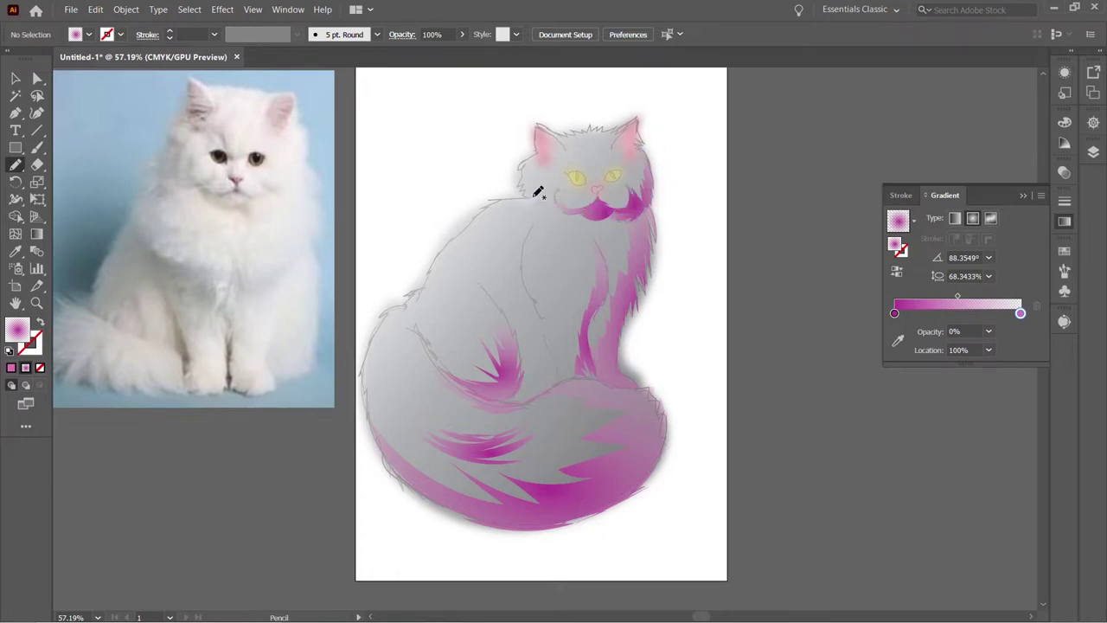
drag(567, 208, 553, 216)
- Recolour the gradient's left stop light blue
key(v)
double_click(895, 312)
drag(915, 389, 905, 388)
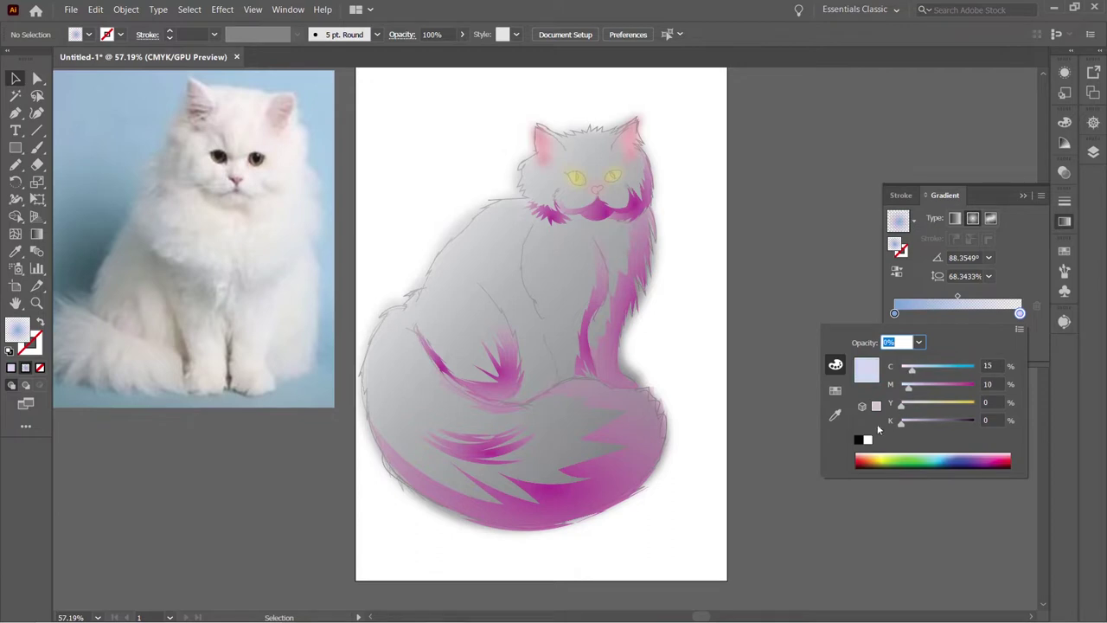
- Draw light-blue fur highlights on the back, side, chest and face
click(894, 313)
key(n)
drag(517, 199, 422, 304)
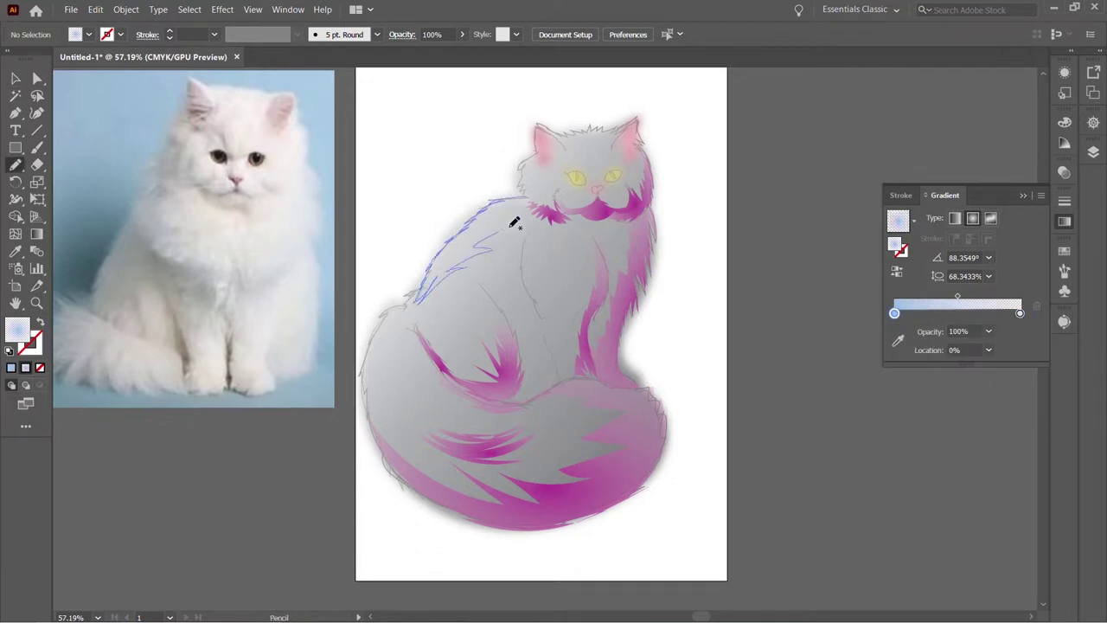
drag(377, 332, 417, 299)
drag(493, 326, 500, 334)
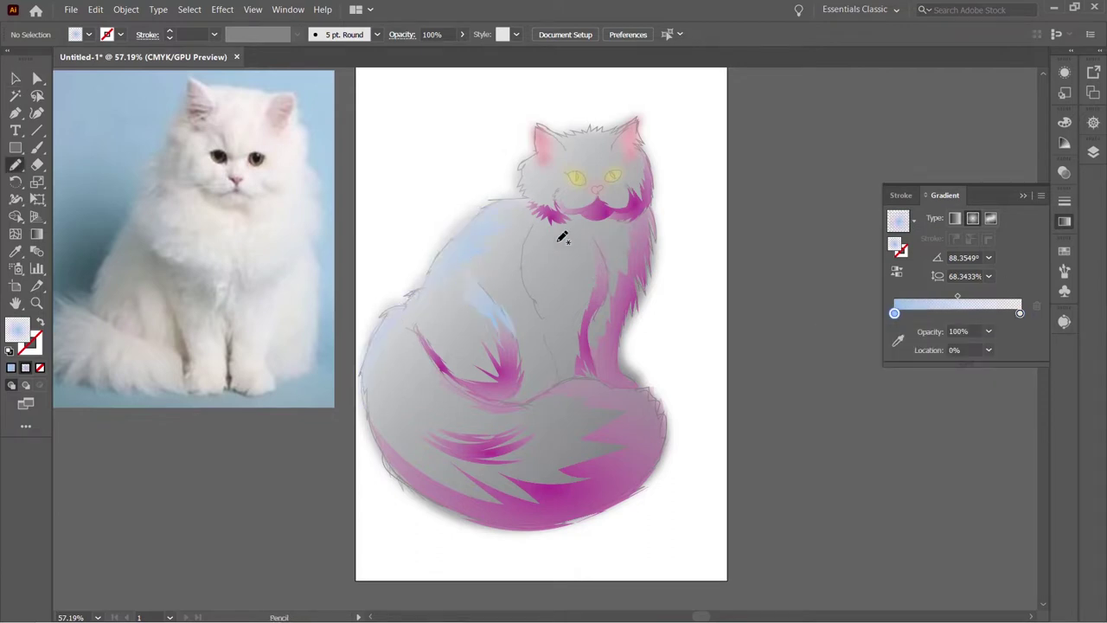
drag(535, 235, 546, 225)
drag(522, 178, 556, 164)
- Add more light-blue fur strands on the chest, lower-left body and belly
scroll(569, 168, down, 1)
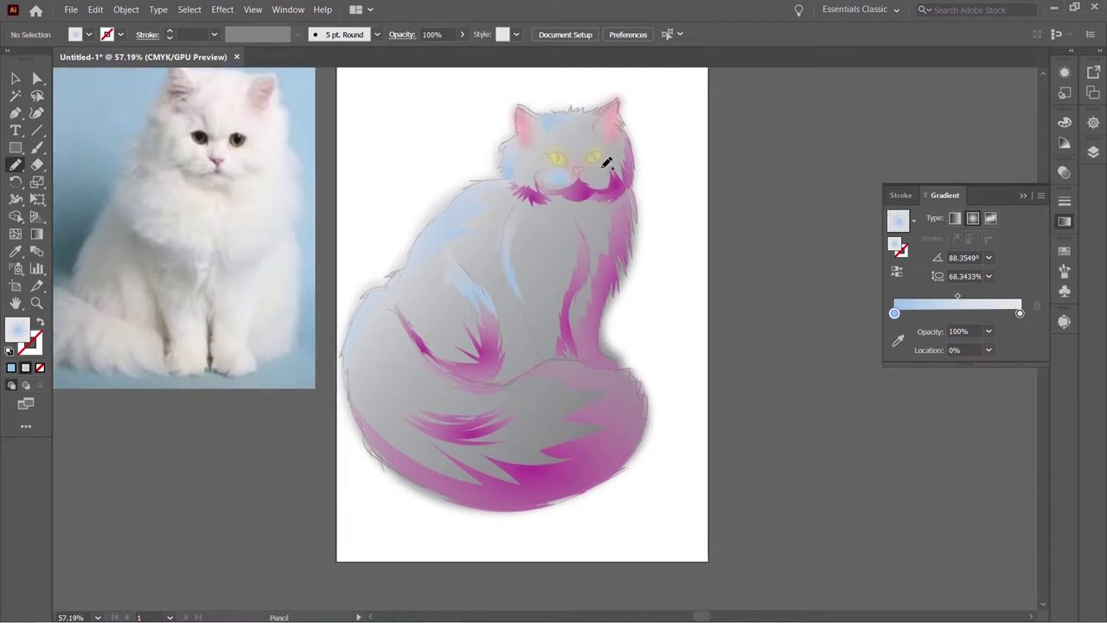
mouse_move(562, 354)
mouse_down()
mouse_move(550, 360)
mouse_move(591, 258)
mouse_up()
key(ctrl+shift+a)
ctrl+click(514, 235)
key(ctrl+shift+a)
drag(399, 415, 366, 322)
drag(459, 404, 395, 358)
- Select all the cat artwork and lower its opacity in the Transparency panel
key(v)
key(ctrl+a)
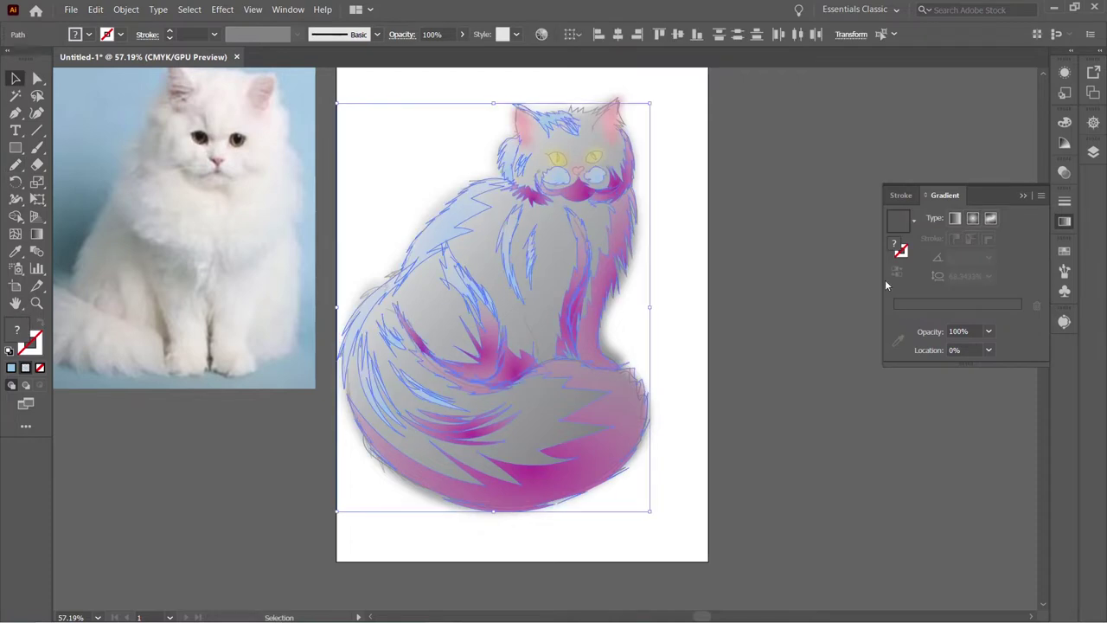
key(ctrl+shift+F10)
key(5)
key(ctrl+shift+a)
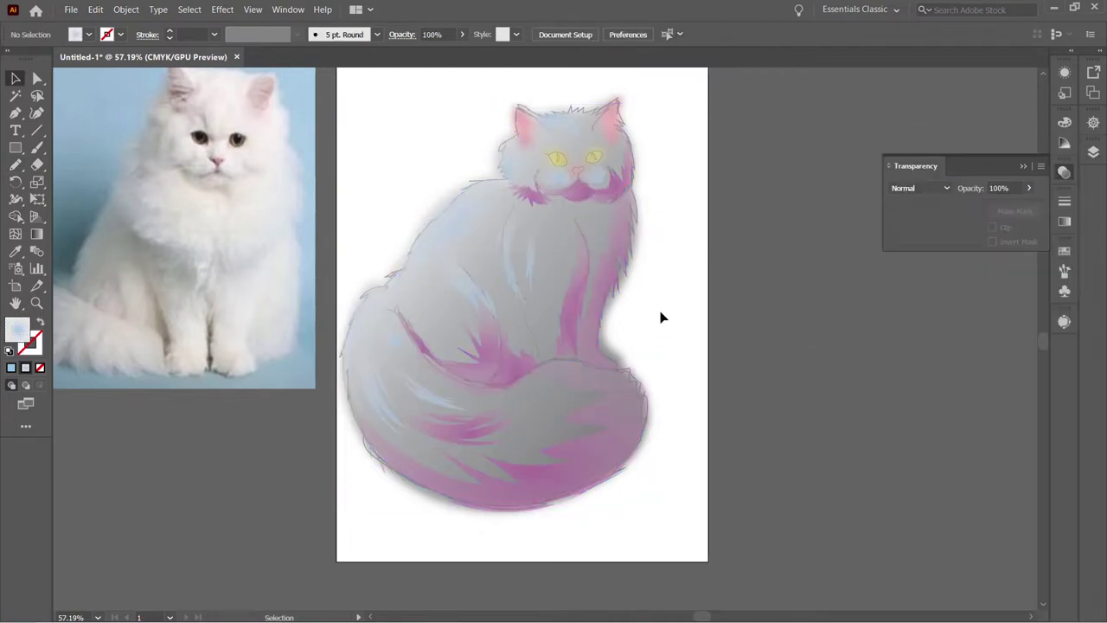
key(ctrl+F9)
- Set the gradient's left stop to pinkish grey and the right stop to 0% opacity
double_click(894, 312)
click(835, 364)
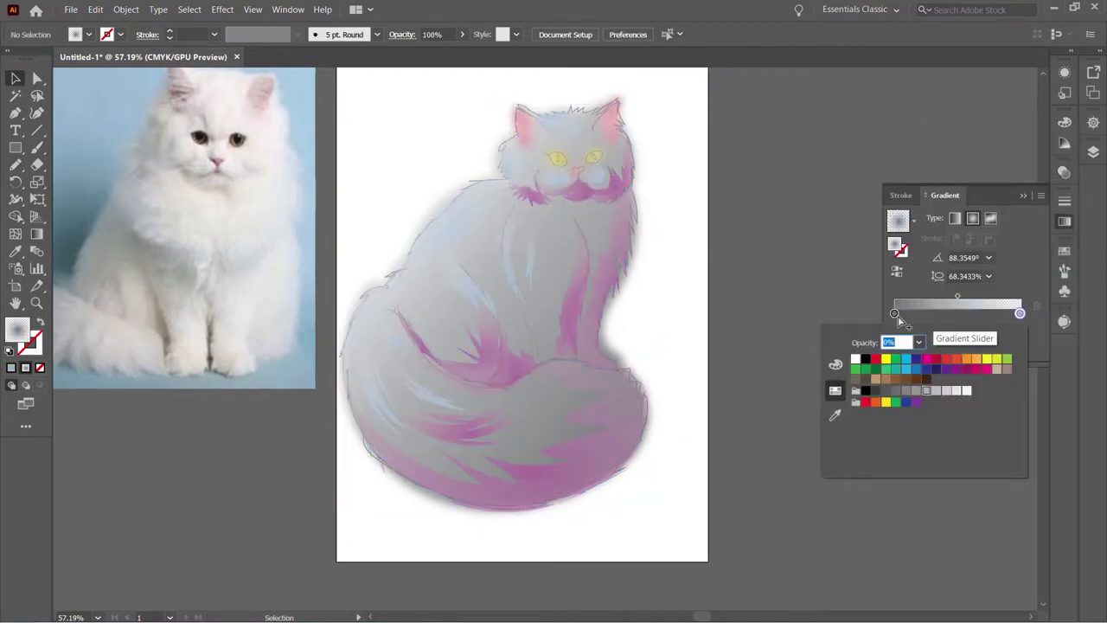
click(915, 385)
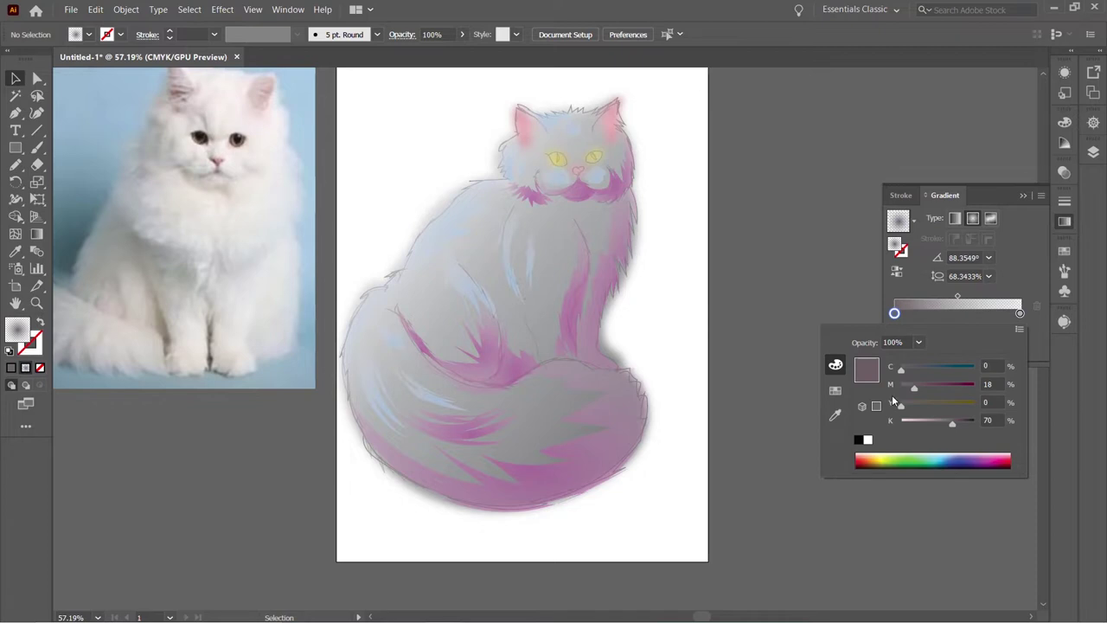
double_click(1019, 313)
key(Return)
- Pencil-draw shading shapes along the tail, chest, legs and side
key(n)
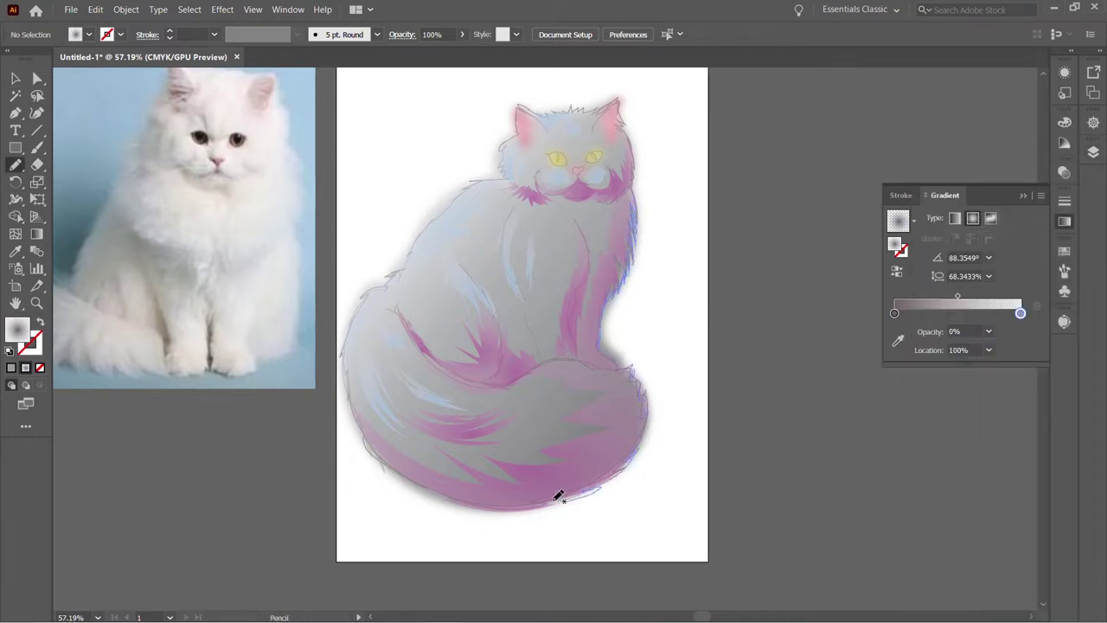
drag(628, 362, 630, 366)
mouse_move(634, 456)
mouse_down()
mouse_move(366, 423)
mouse_move(529, 413)
mouse_move(424, 349)
mouse_up()
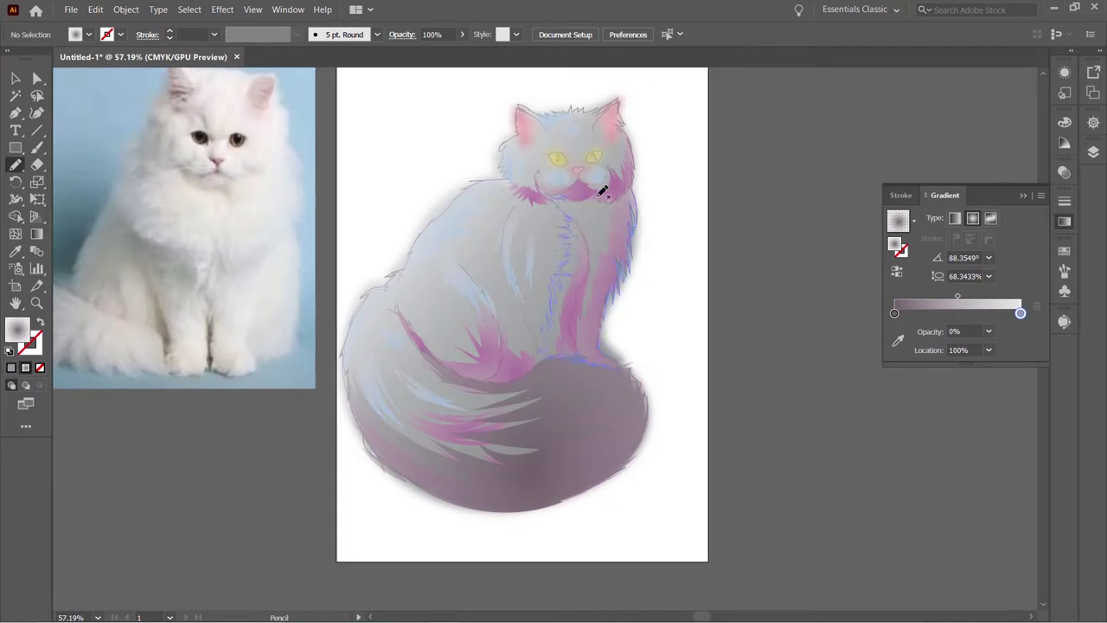
drag(635, 186, 635, 189)
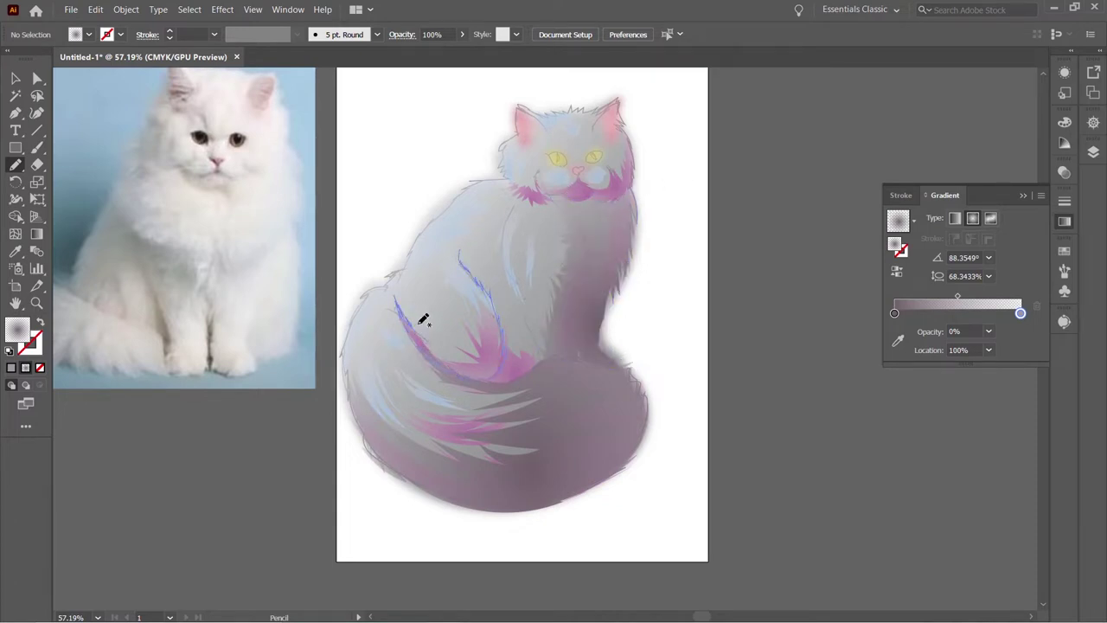
drag(418, 323, 483, 374)
drag(525, 325, 494, 362)
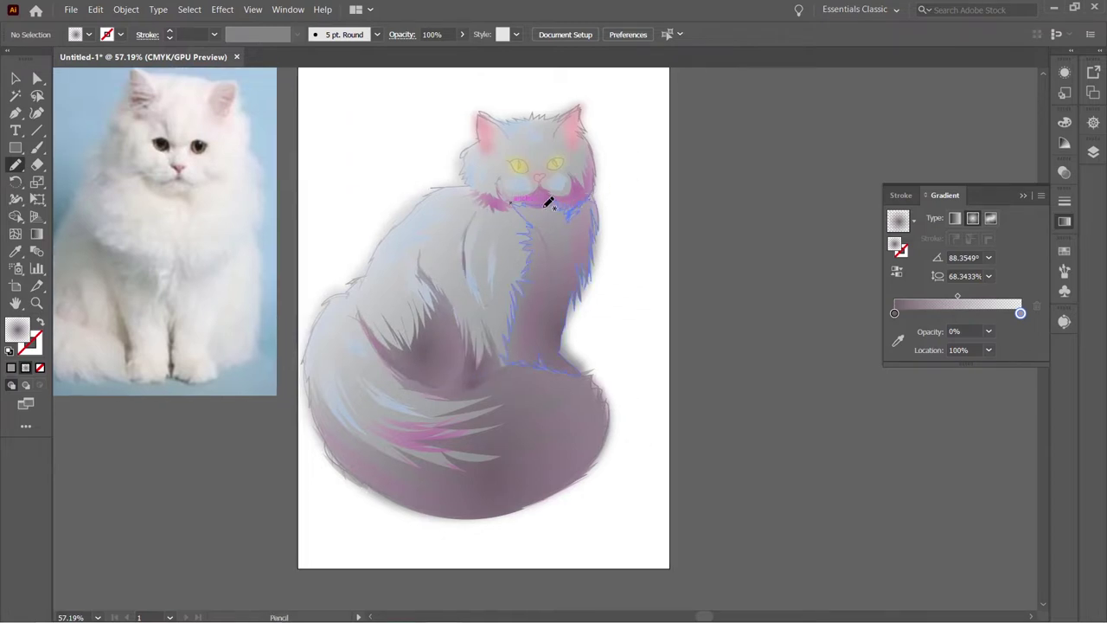
- Shade under the chin, right cheek and left ear, and outline both eyes with dark strokes
mouse_move(531, 206)
mouse_down()
mouse_move(590, 198)
mouse_move(558, 200)
mouse_up()
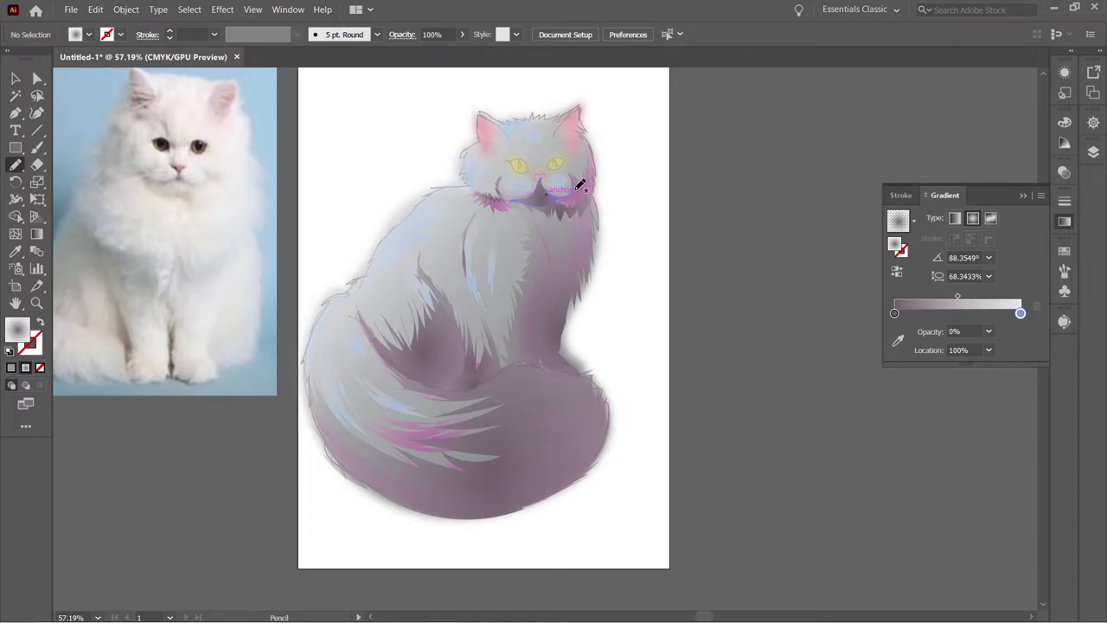
drag(579, 203, 581, 206)
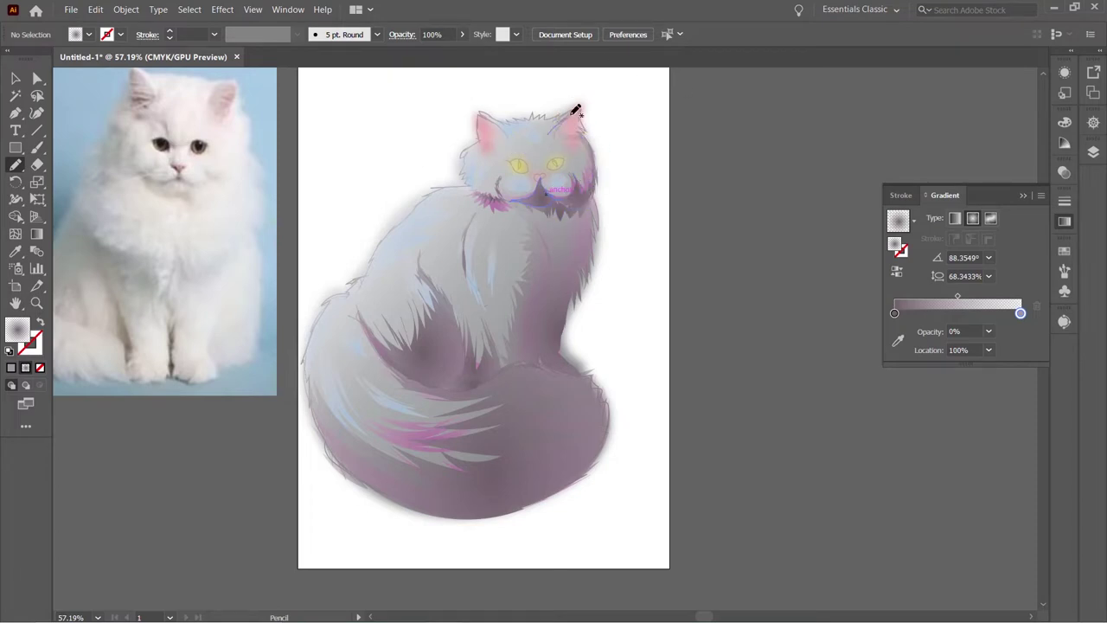
drag(499, 138, 497, 132)
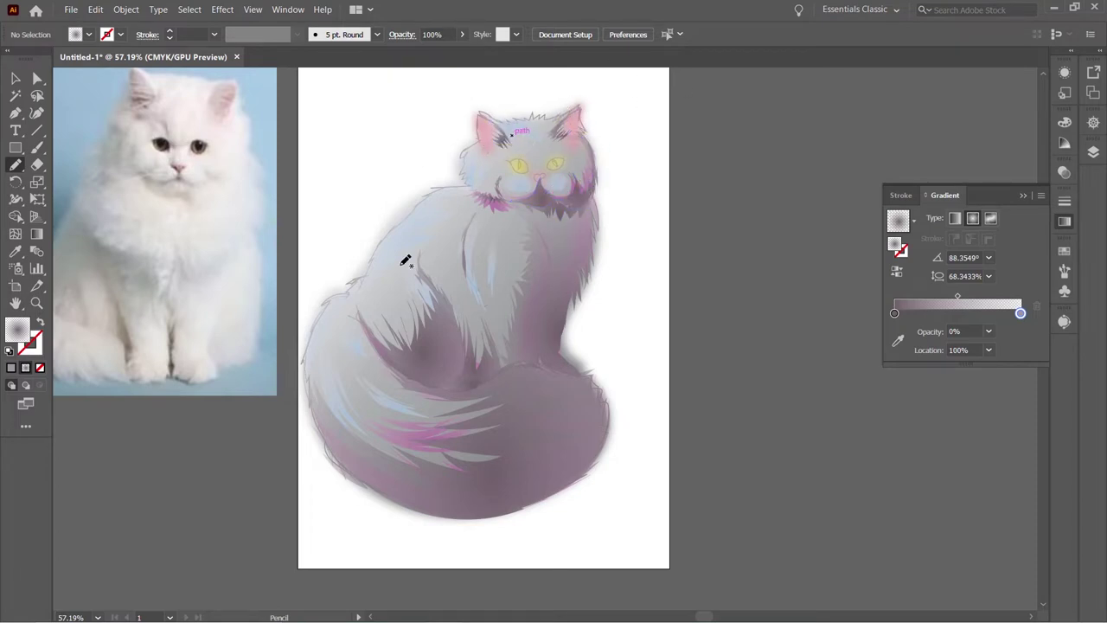
key(ctrl+equal)
key(ctrl+equal)
key(ctrl+equal)
drag(502, 214, 559, 185)
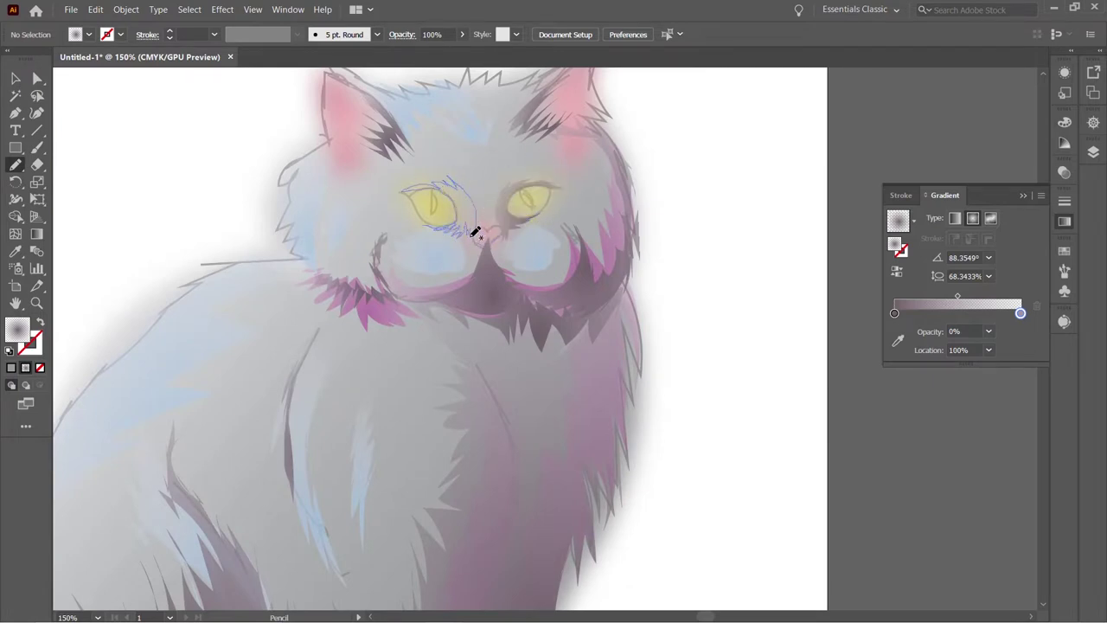
drag(475, 232, 478, 227)
key(ctrl+0)
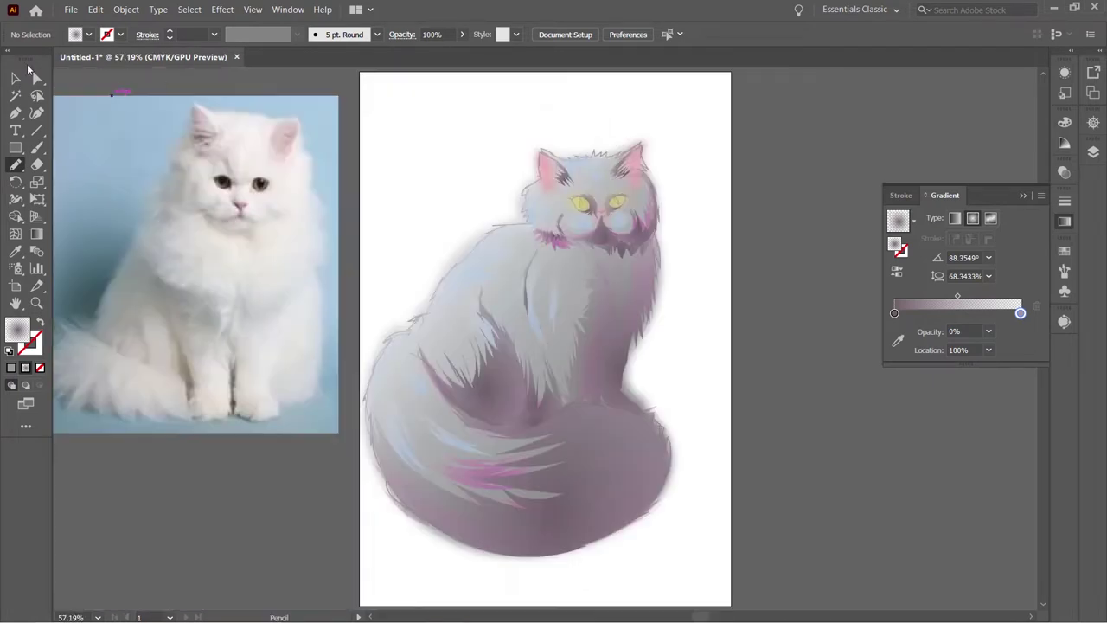
- Change the gradient's left stop to a darker grey via CMYK
key(v)
click(894, 313)
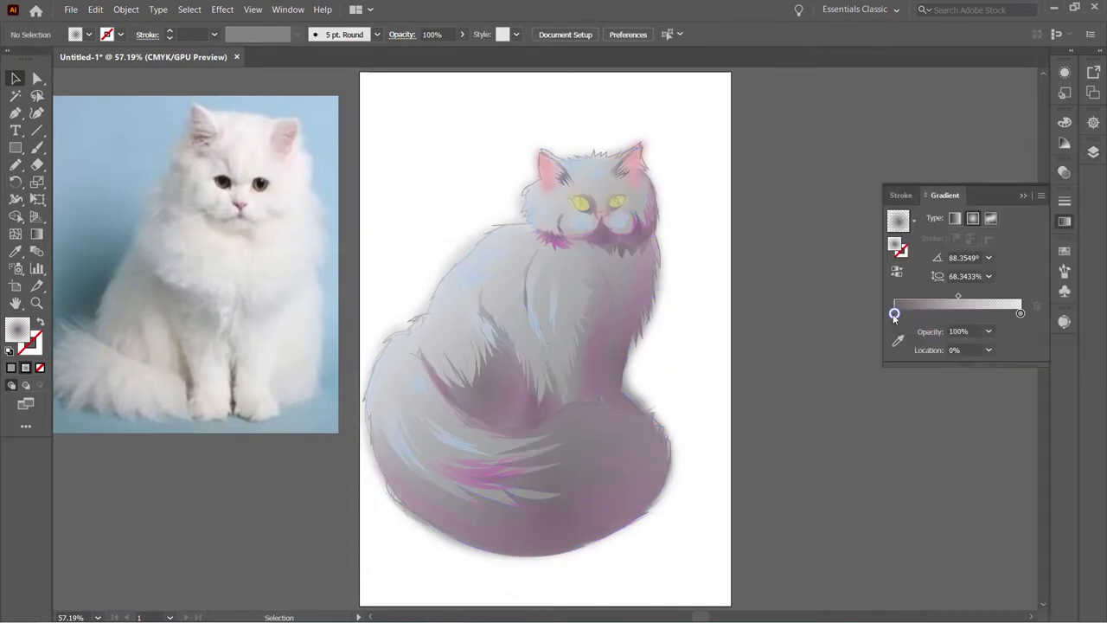
double_click(894, 313)
drag(909, 385, 908, 367)
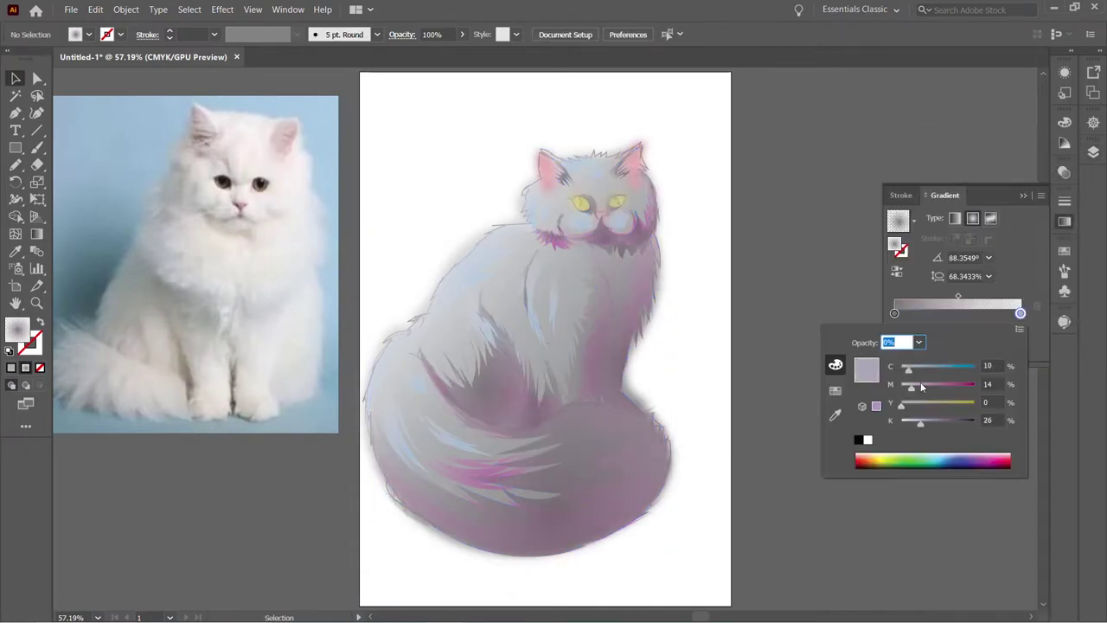
click(833, 279)
key(n)
double_click(895, 314)
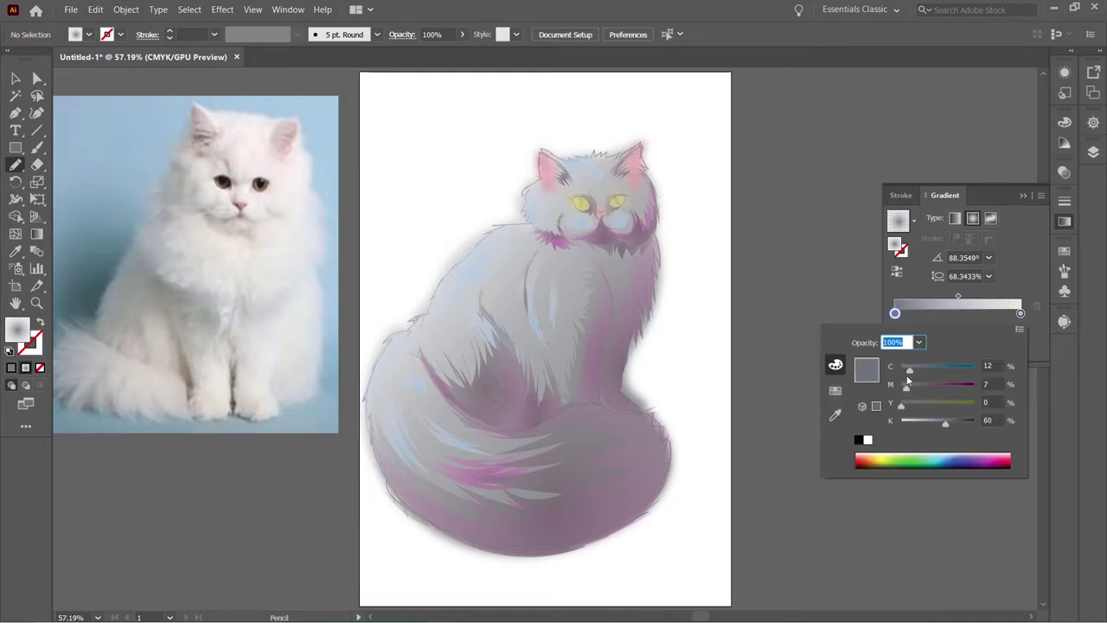
- Draw soft whitish fur strokes along the tail's left edge and the cat's side
key(Escape)
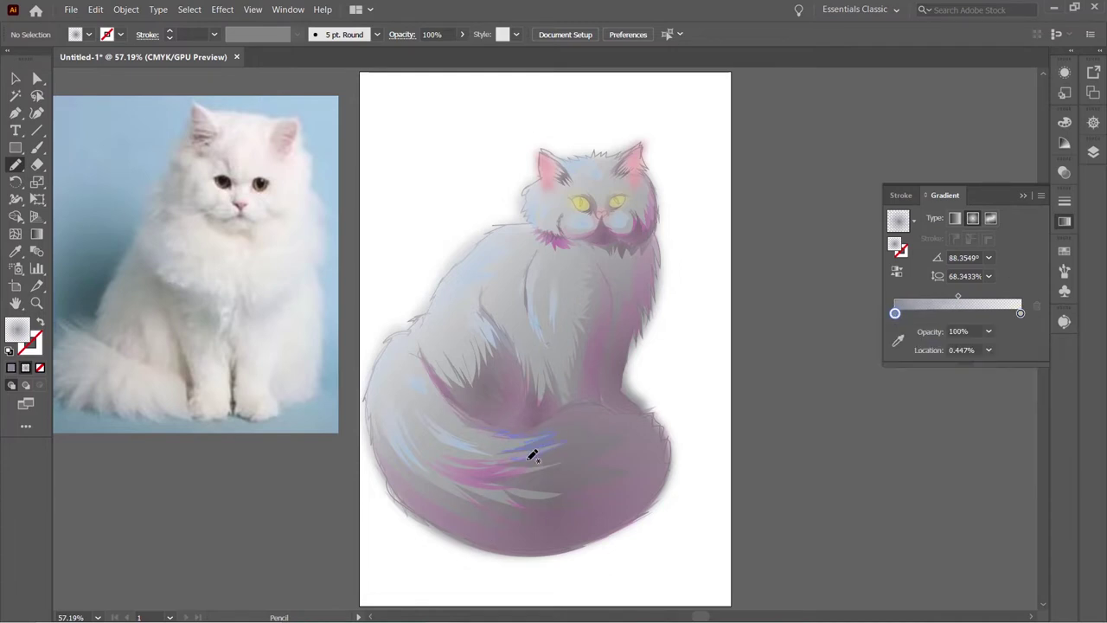
drag(370, 410, 374, 433)
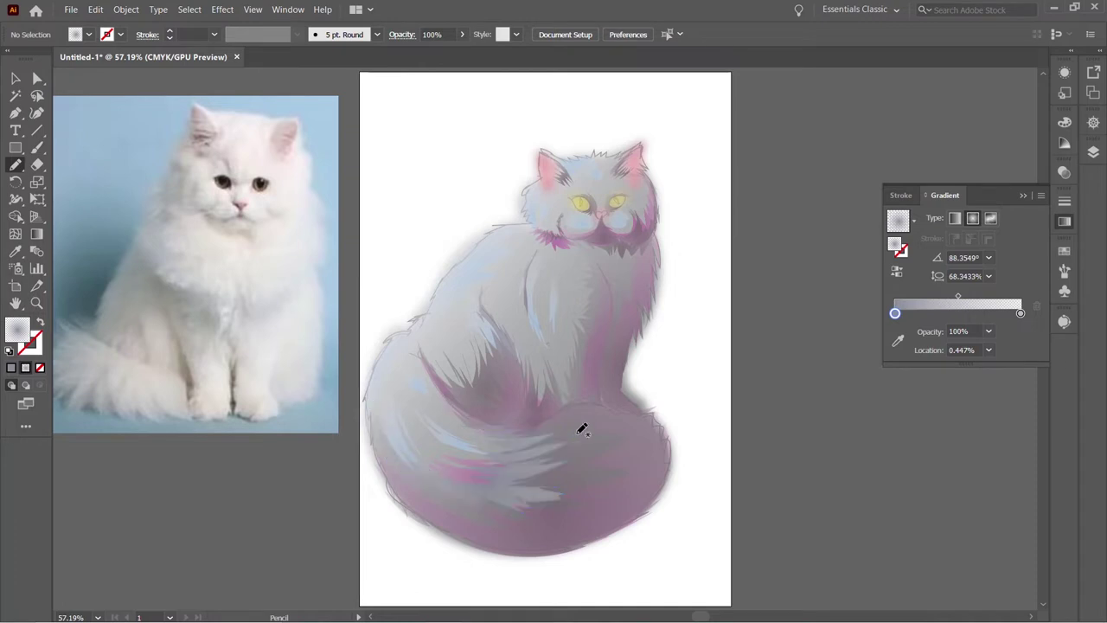
scroll(421, 258, down, 1)
scroll(421, 258, right, 2)
drag(405, 316, 395, 304)
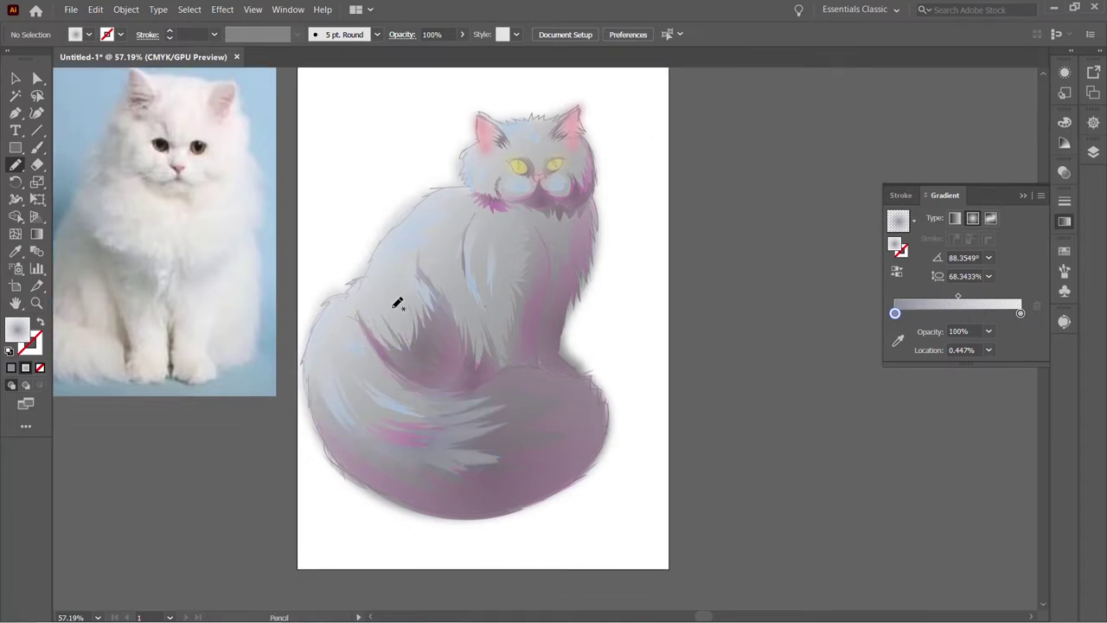
ctrl+click(606, 366)
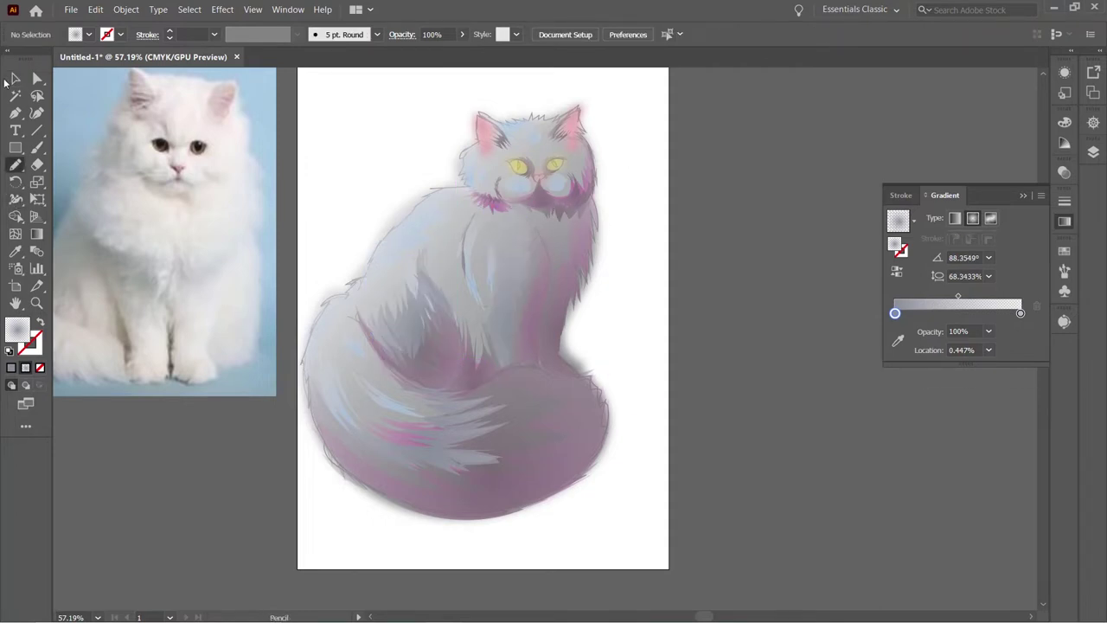
- Rotate the radial shading on the chest strokes and stretch its ellipse wider
key(g)
drag(507, 185, 394, 296)
drag(502, 301, 510, 260)
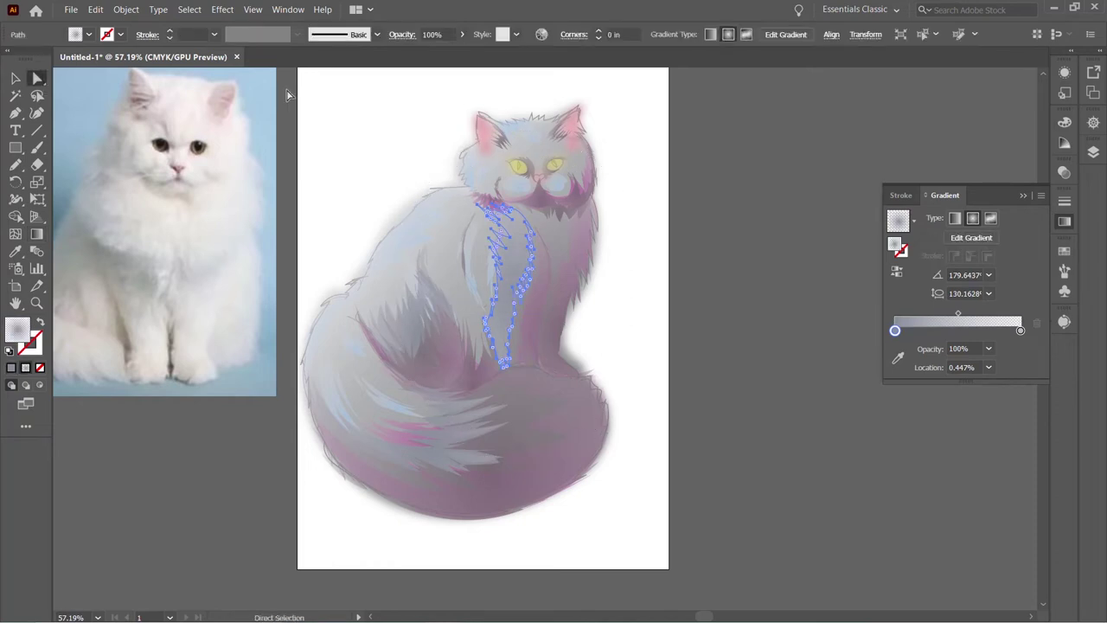
key(ctrl+shift+a)
key(n)
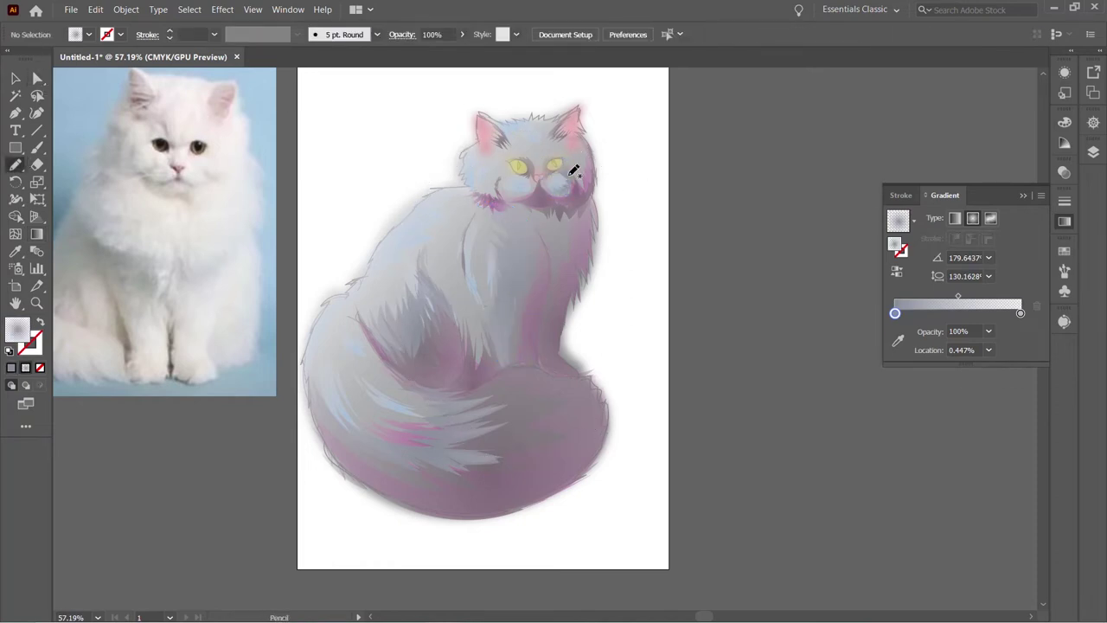
drag(545, 110, 495, 206)
drag(603, 206, 597, 204)
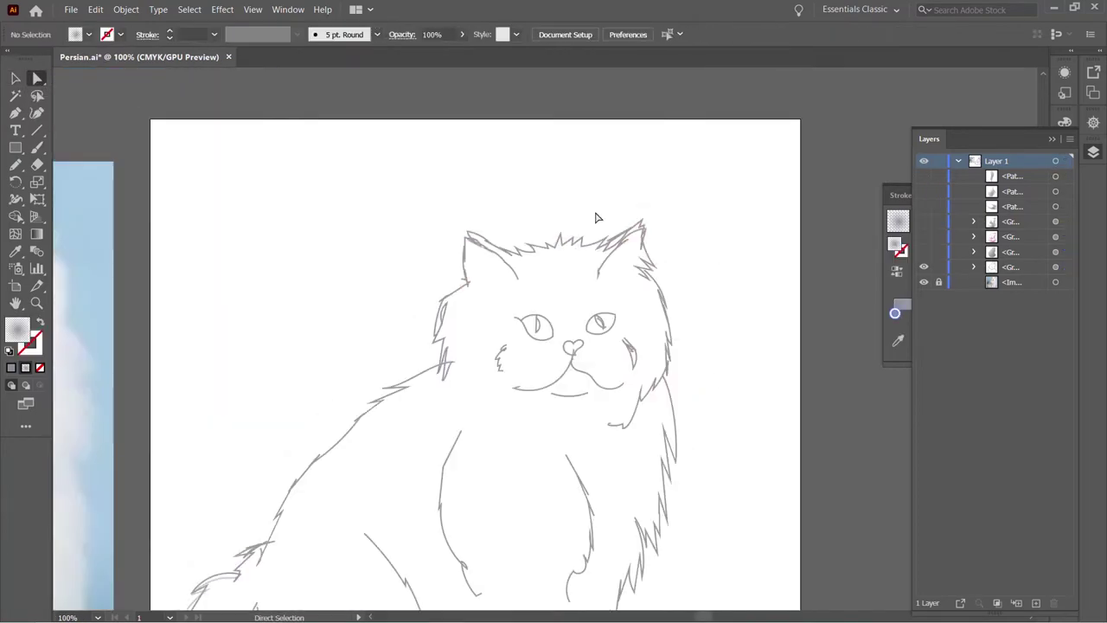
click(37, 79)
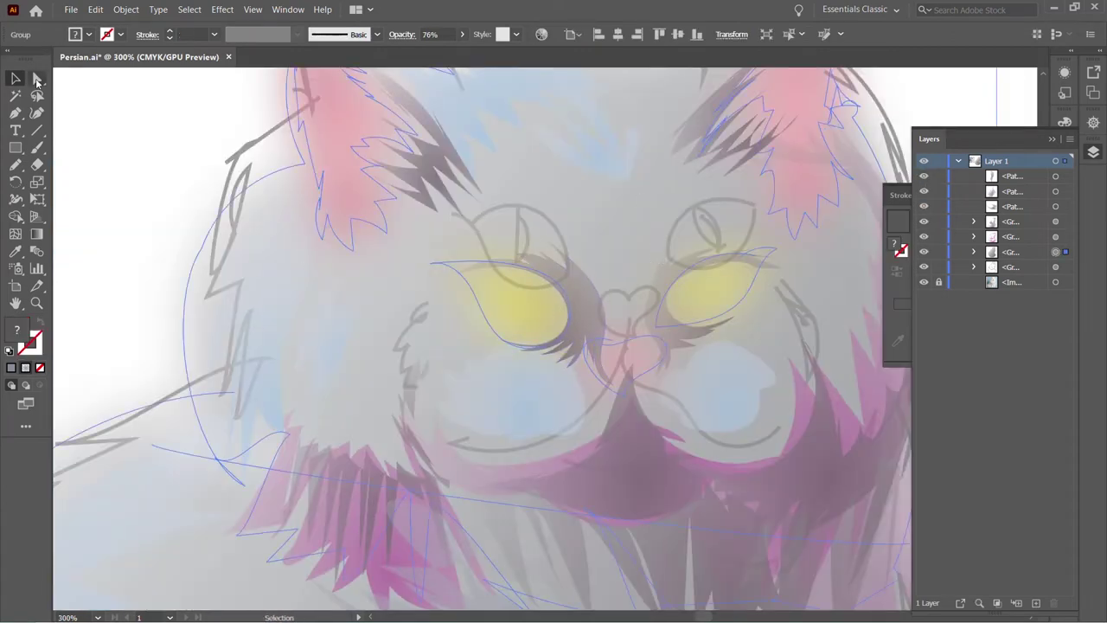
click(135, 167)
click(698, 329)
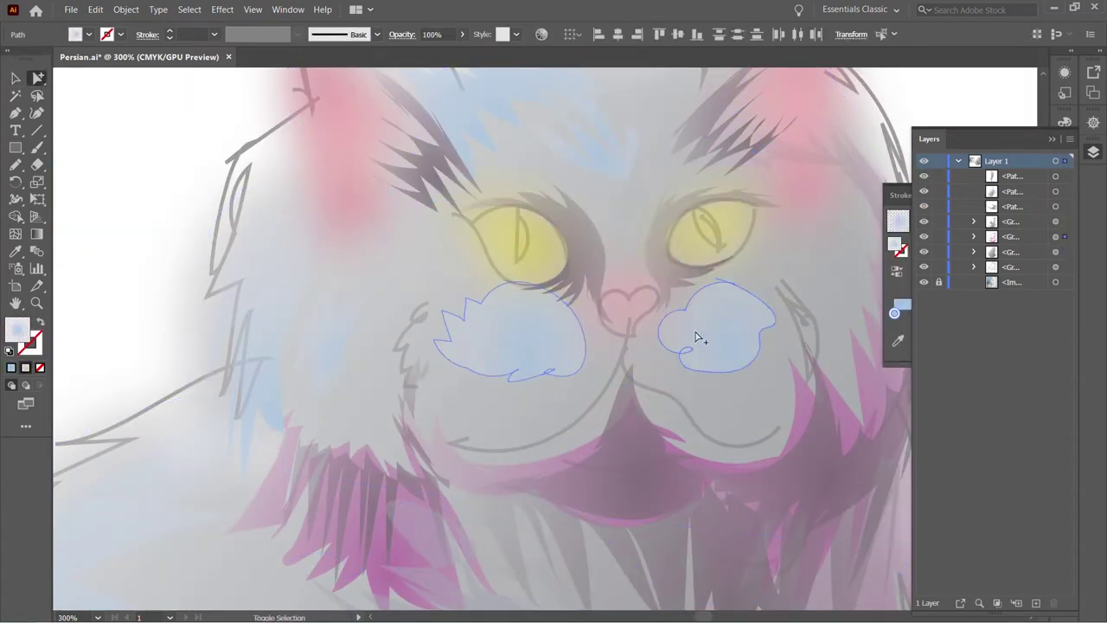
shift+click(606, 370)
click(121, 157)
key(a)
scroll(553, 346, up, 3)
drag(235, 186, 586, 407)
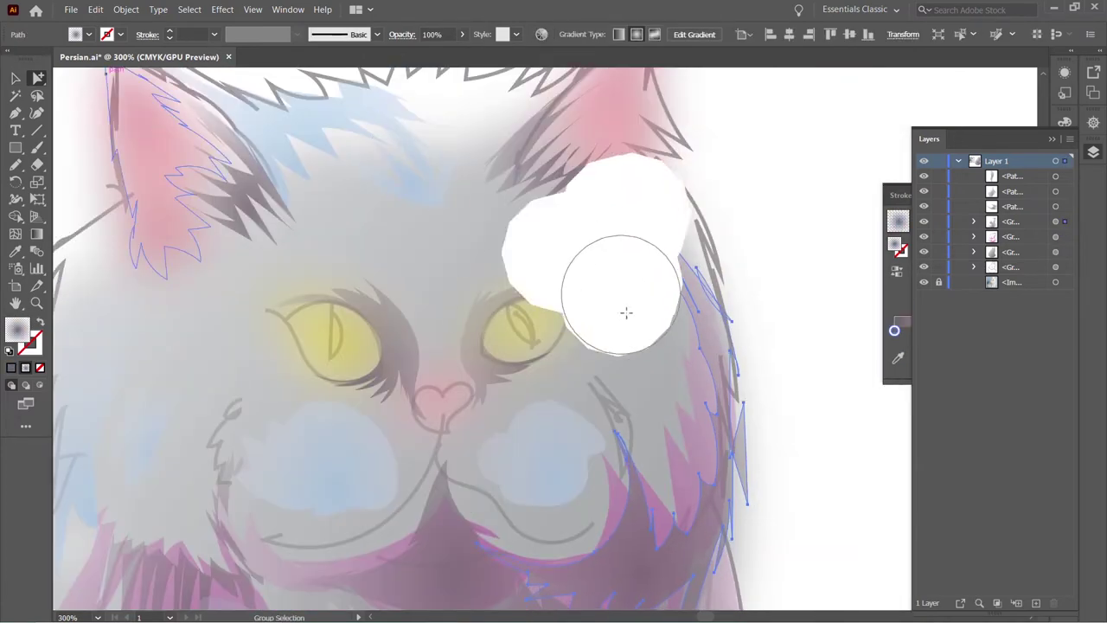
drag(578, 361, 617, 188)
key(v)
drag(605, 297, 321, 370)
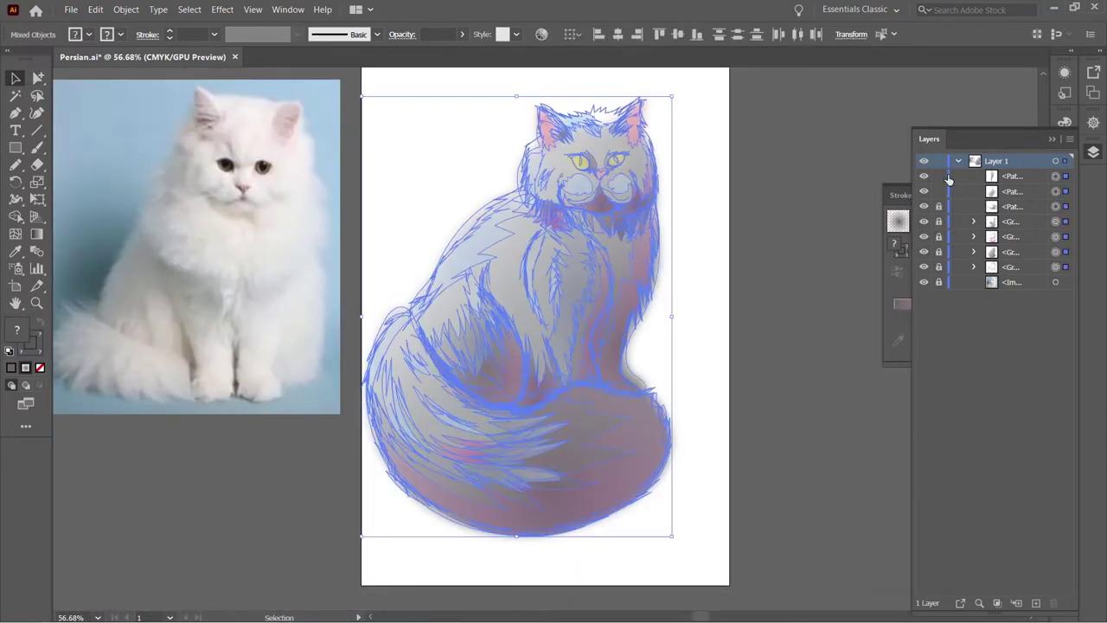
- Draw thin pale fur strokes across the chest, neck, muzzle, cheeks and around the eyes
drag(543, 359, 524, 252)
mouse_move(611, 252)
mouse_down()
mouse_move(583, 210)
mouse_move(564, 235)
mouse_up()
mouse_move(602, 180)
mouse_down()
mouse_move(605, 197)
mouse_move(634, 199)
mouse_up()
mouse_move(561, 156)
mouse_down()
mouse_move(583, 171)
mouse_move(645, 166)
mouse_up()
drag(643, 123, 643, 125)
drag(563, 188, 563, 215)
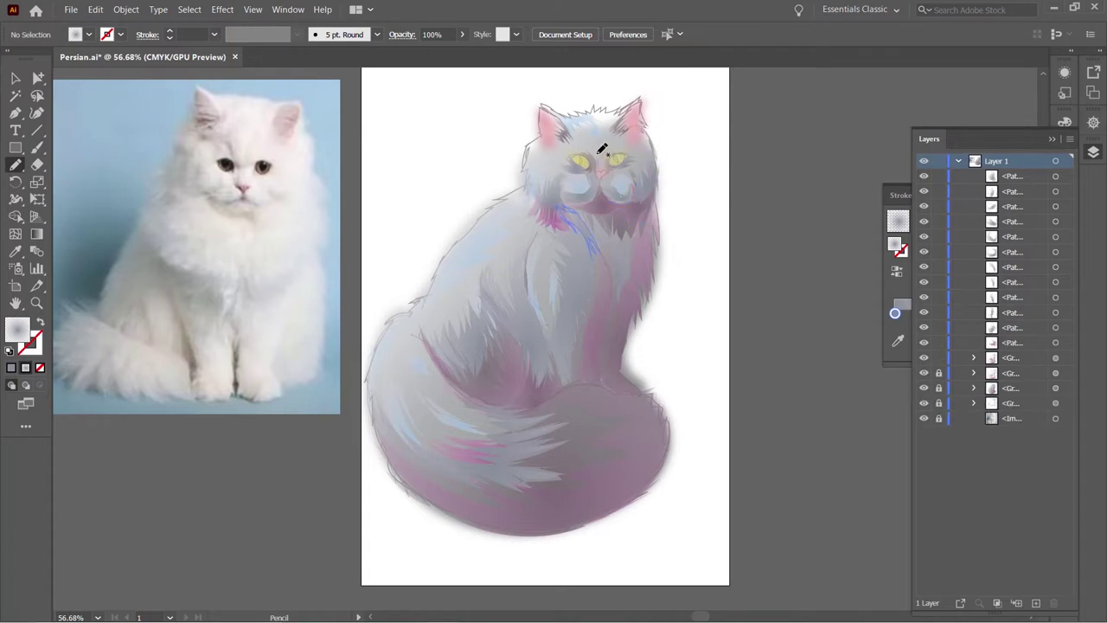
drag(645, 129, 641, 121)
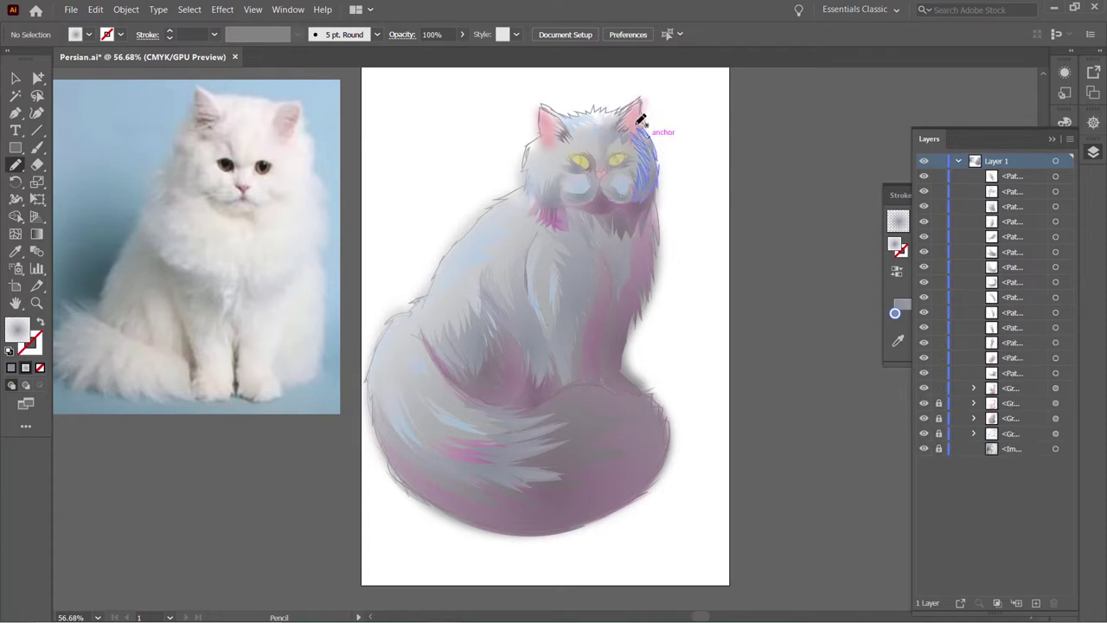
- Group all the new fur strokes, inspect a group in the Layers panel, then collapse it
key(v)
key(ctrl+a)
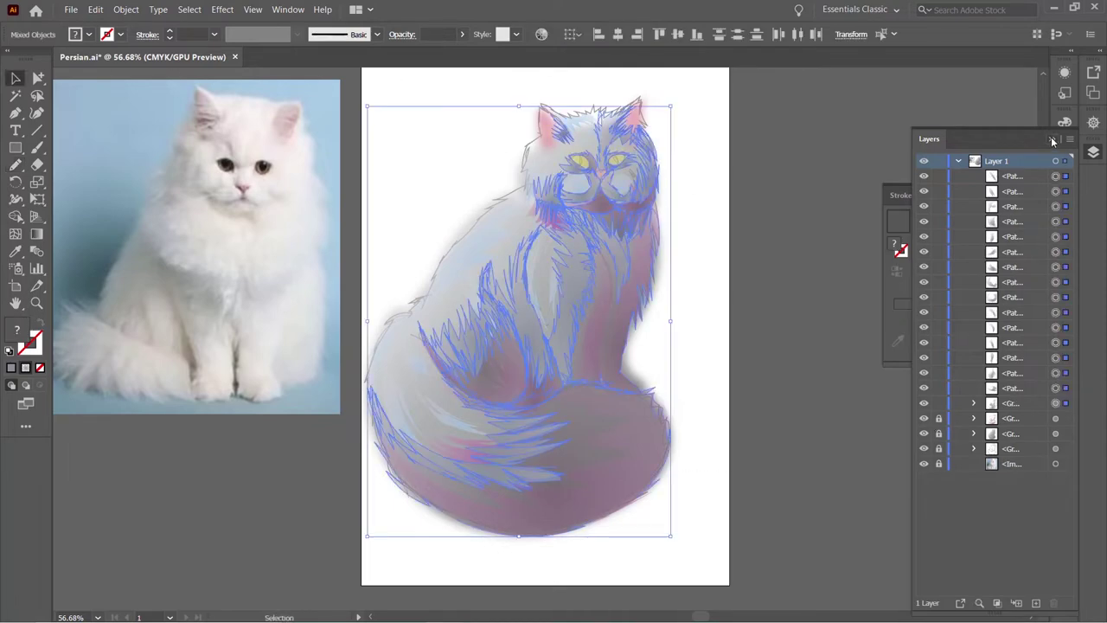
key(ctrl+g)
key(ctrl+shift+a)
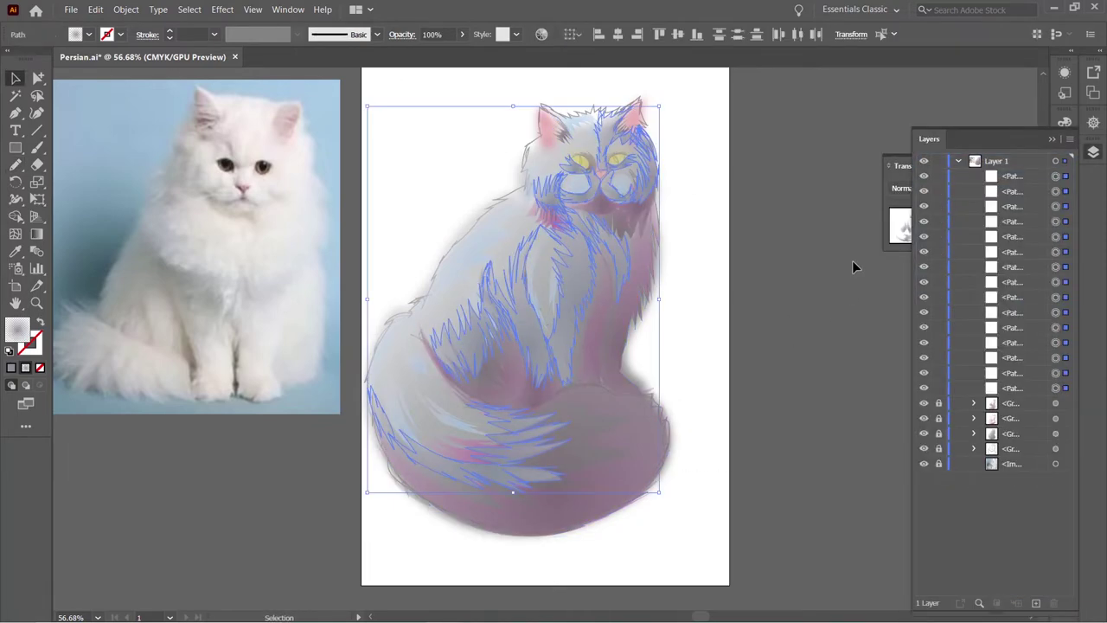
click(975, 190)
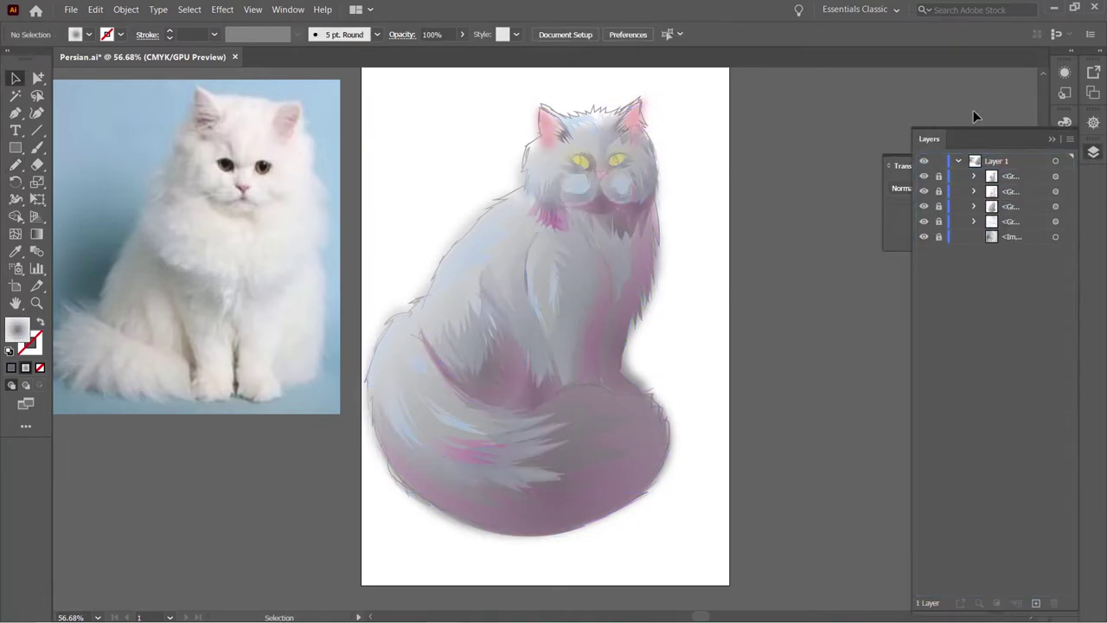
click(1094, 152)
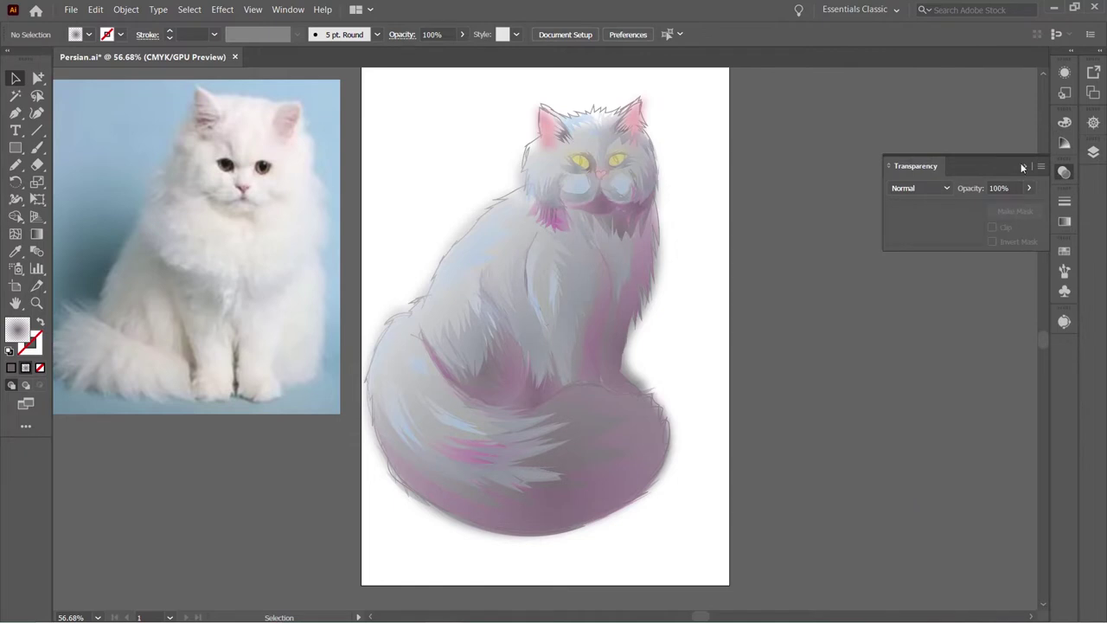
- Set the gradient's right stop to 0% opacity so strokes fade out
click(1064, 221)
double_click(894, 313)
click(938, 425)
double_click(1021, 312)
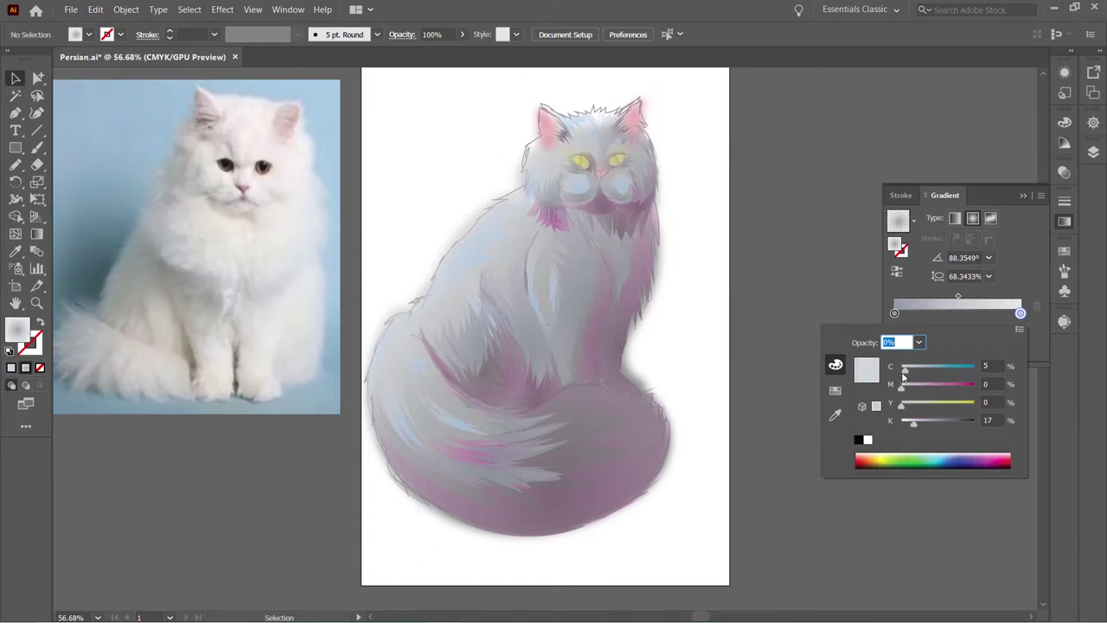
key(Return)
key(n)
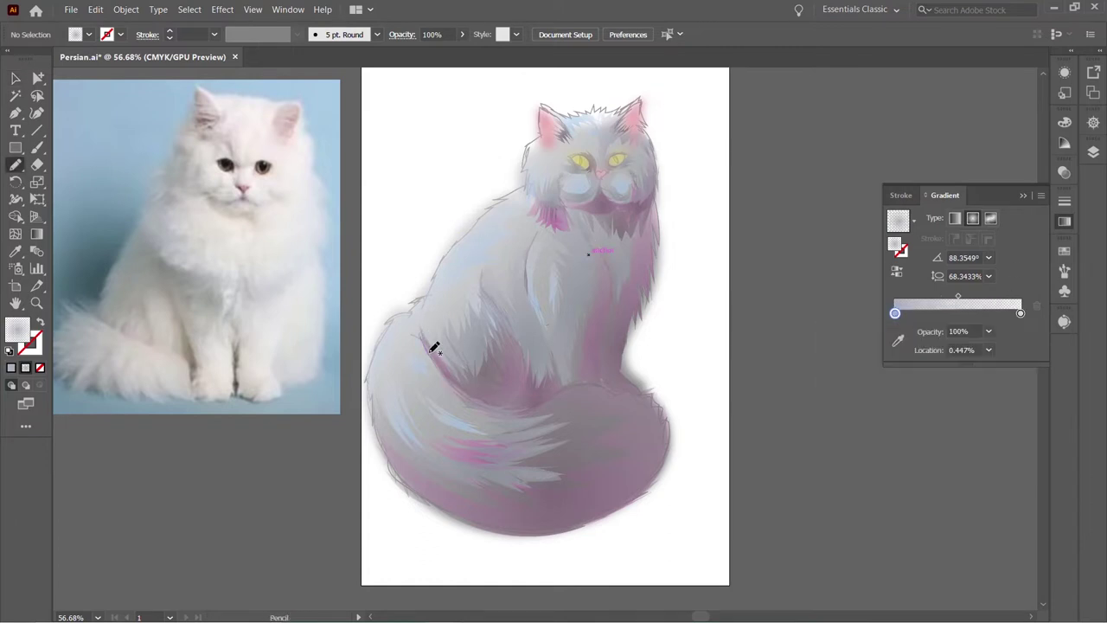
- Draw whitish highlight strokes on the tail, down the chest and around the right eye
drag(381, 345, 409, 319)
drag(554, 231, 540, 270)
drag(512, 320, 461, 316)
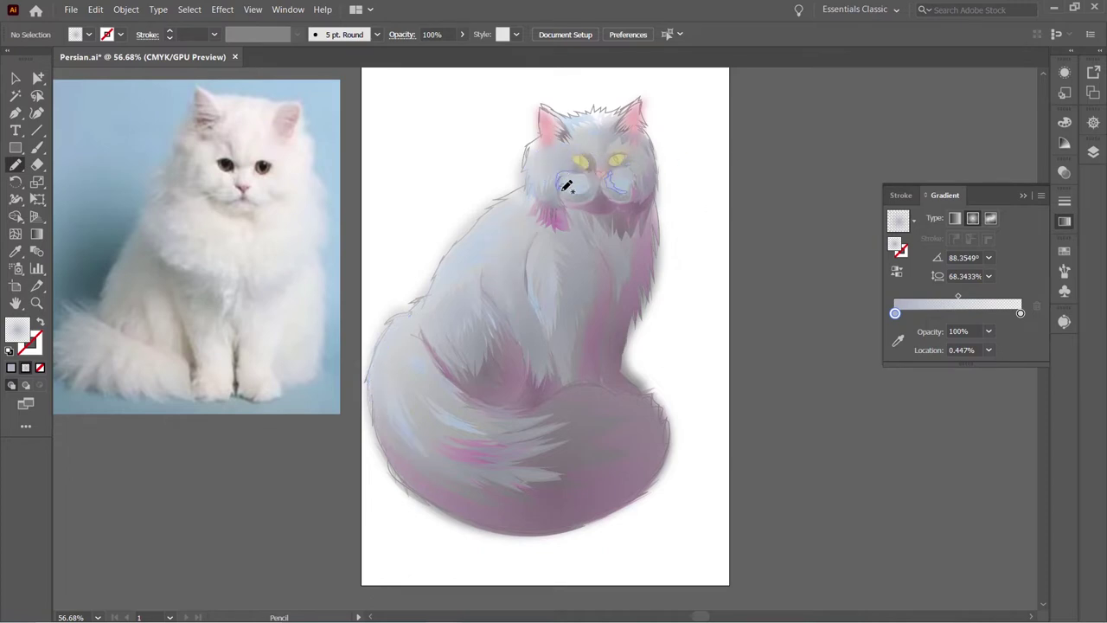
drag(595, 199, 537, 232)
drag(550, 177, 594, 180)
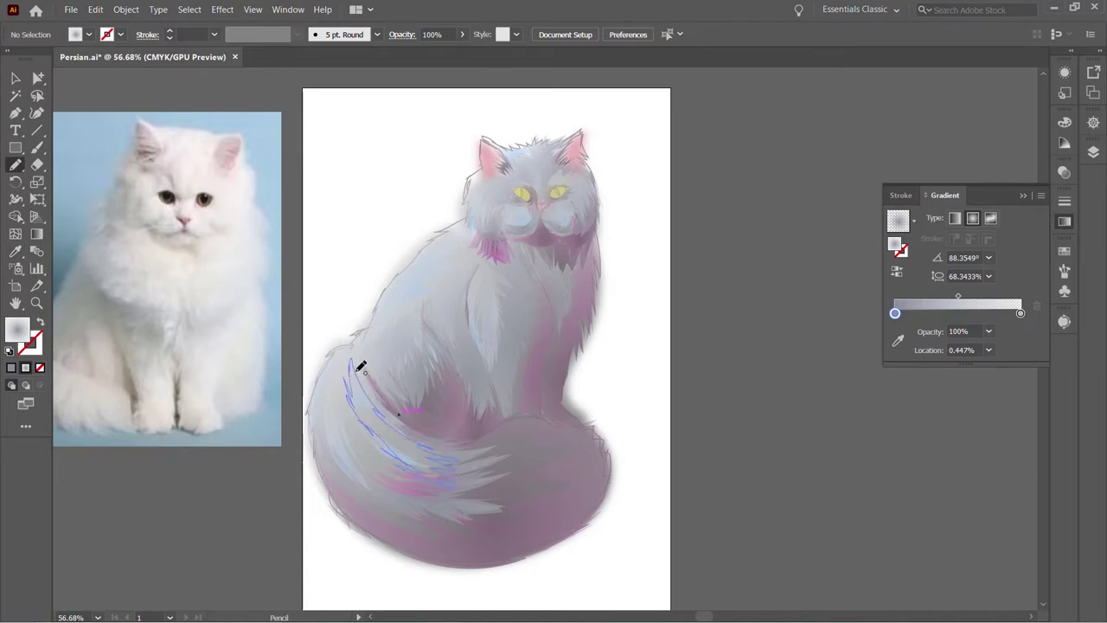
- Give the gradient's right stop a bluish-grey colour at 0% opacity
key(v)
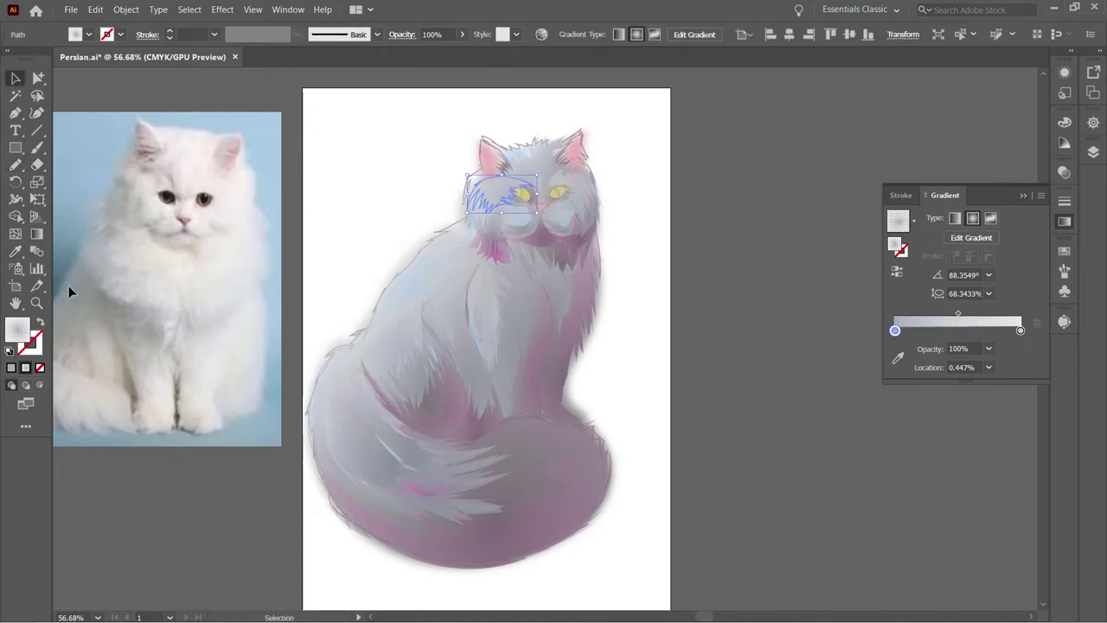
double_click(1021, 330)
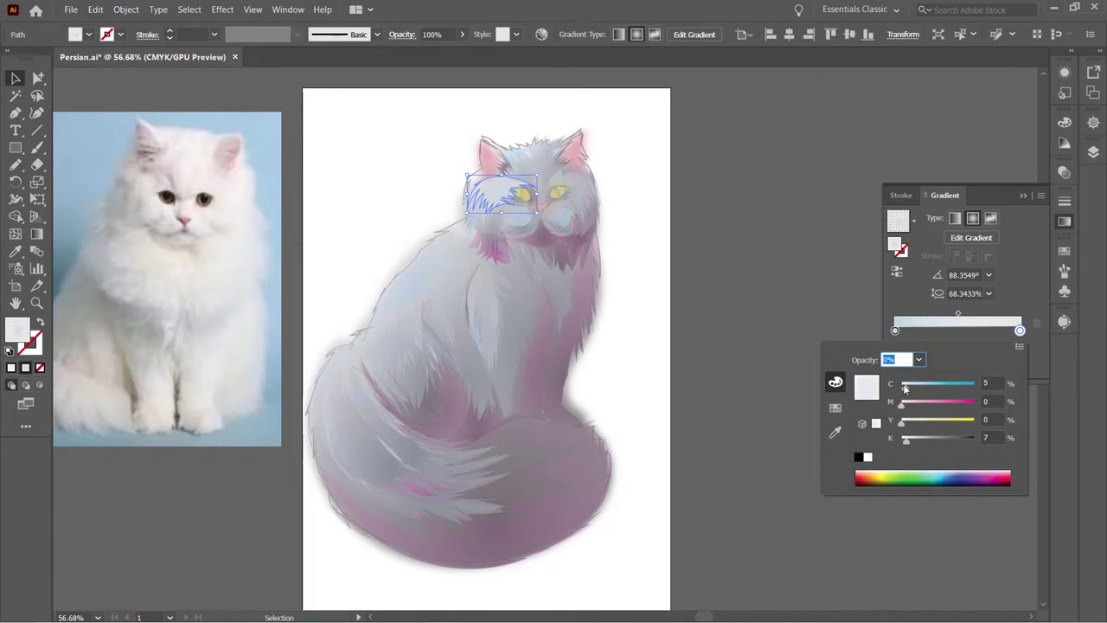
key(Escape)
key(a)
key(v)
double_click(1021, 312)
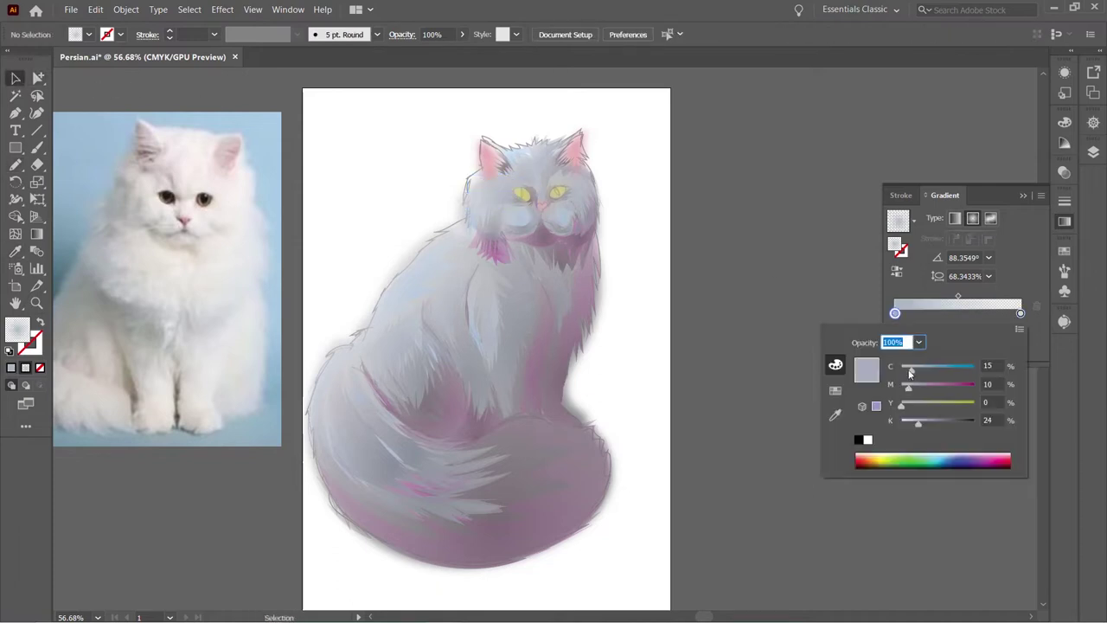
key(Escape)
key(n)
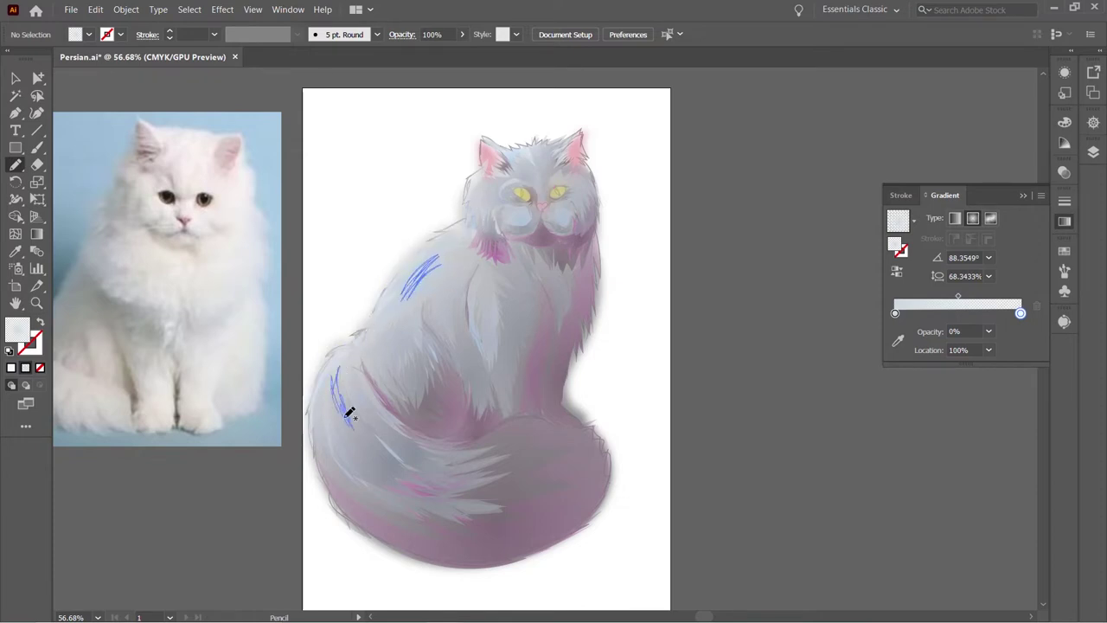
- Draw highlight strokes on the tail and back, then group all strokes at 68% opacity
drag(349, 413, 433, 491)
drag(432, 305, 451, 349)
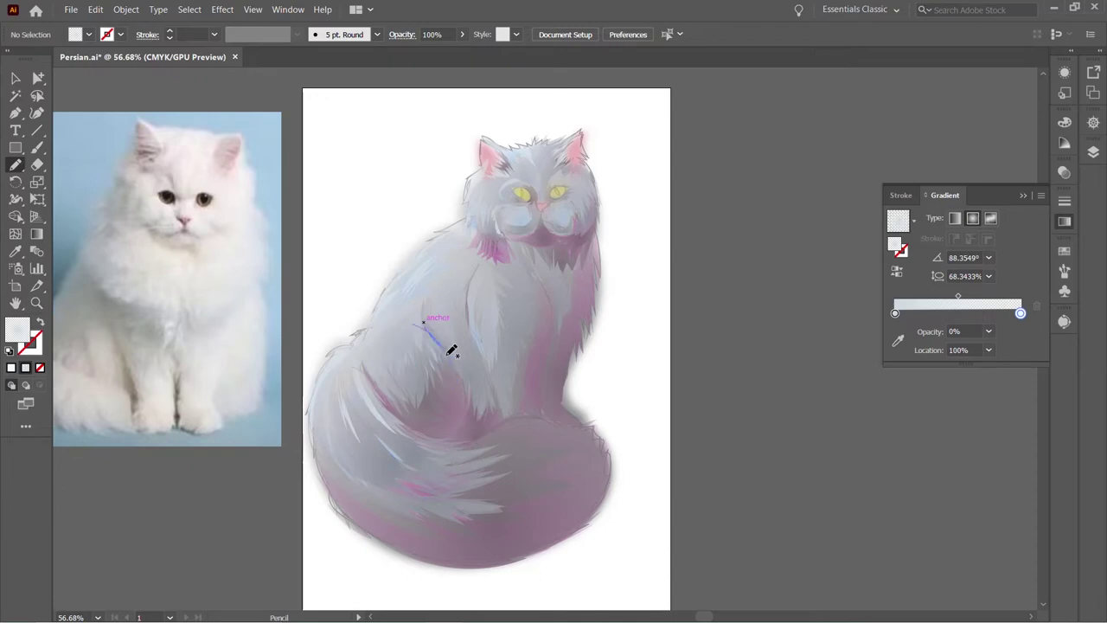
key(v)
key(ctrl+a)
scroll(452, 262, down, 1)
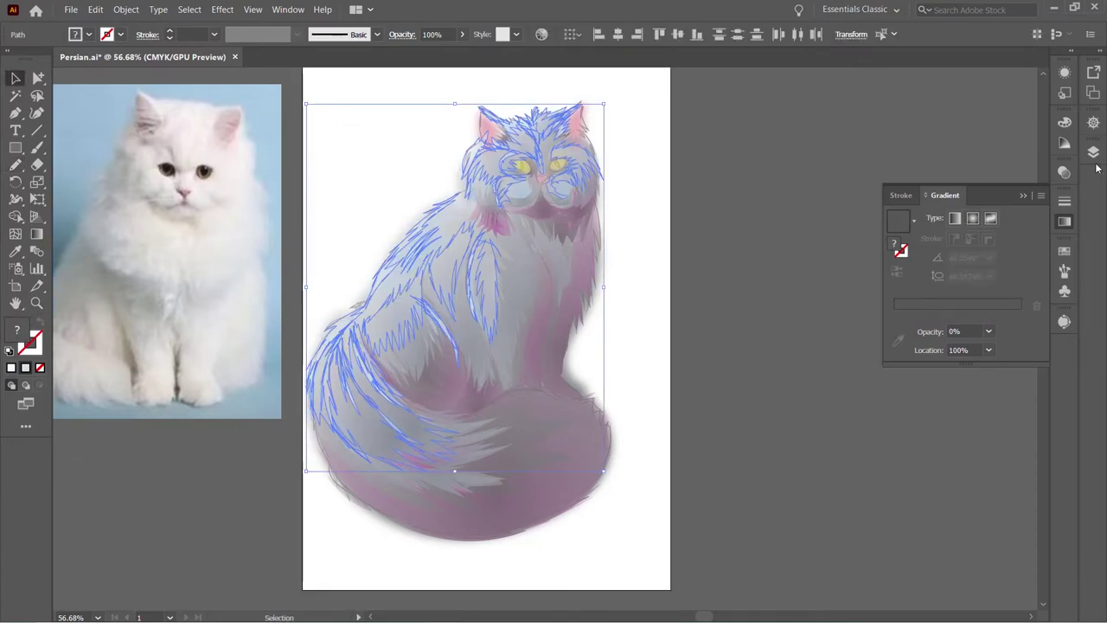
key(F7)
key(ctrl+g)
key(shift+ctrl+F10)
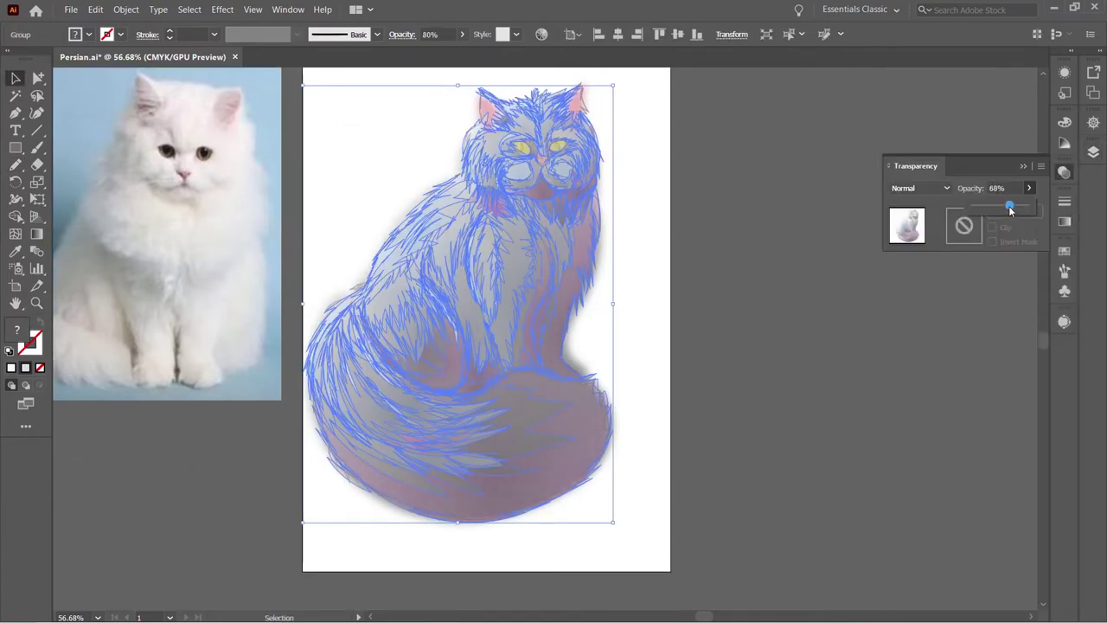
drag(1007, 210, 990, 210)
click(785, 284)
- Zoom in on the face and begin outlining the right eye as a closed shape
key(z)
click(514, 300)
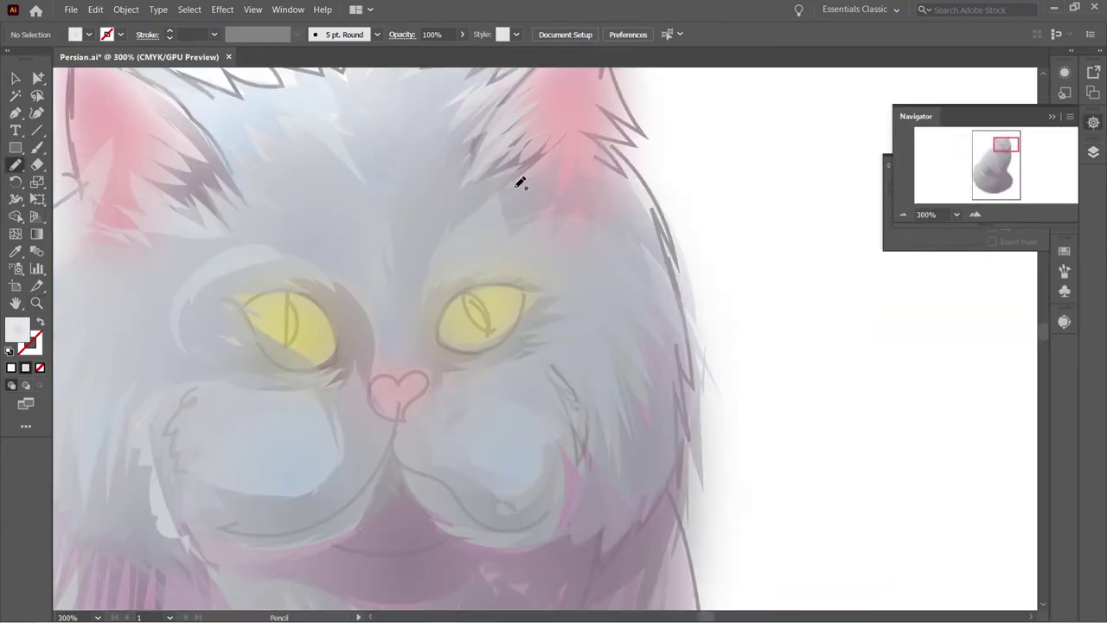
drag(508, 342, 500, 348)
- Fill the right eye with a golden-yellow radial gradient at 100% opacity, angled across it
key(v)
drag(437, 372, 527, 268)
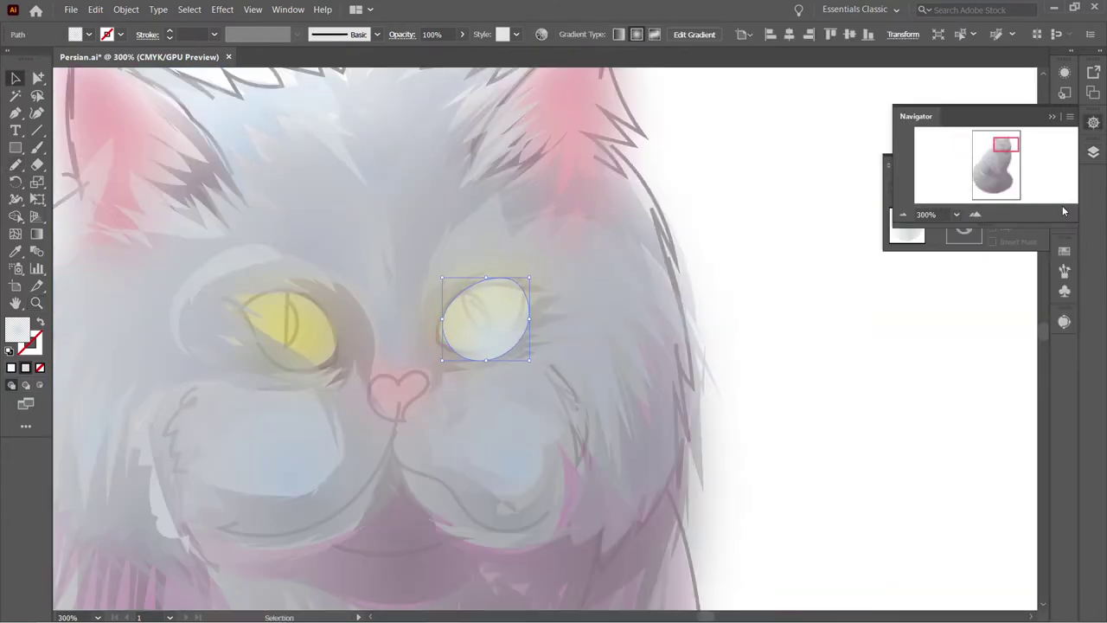
click(1065, 220)
double_click(896, 330)
drag(932, 405, 951, 403)
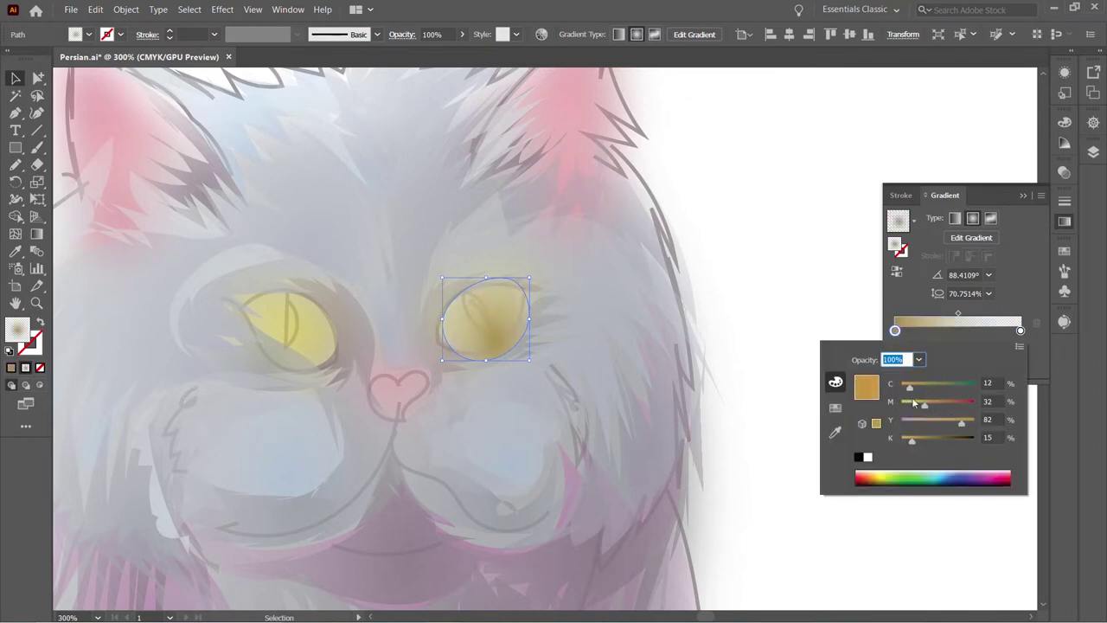
double_click(1021, 331)
text(100)
key(Return)
click(1023, 285)
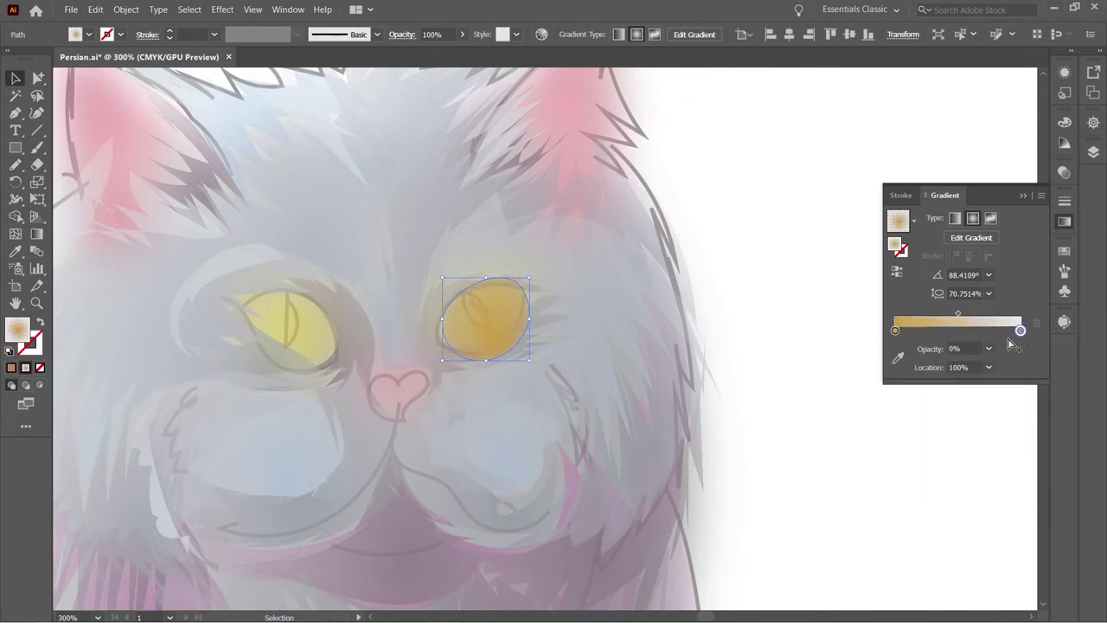
double_click(895, 330)
key(g)
drag(420, 338, 504, 316)
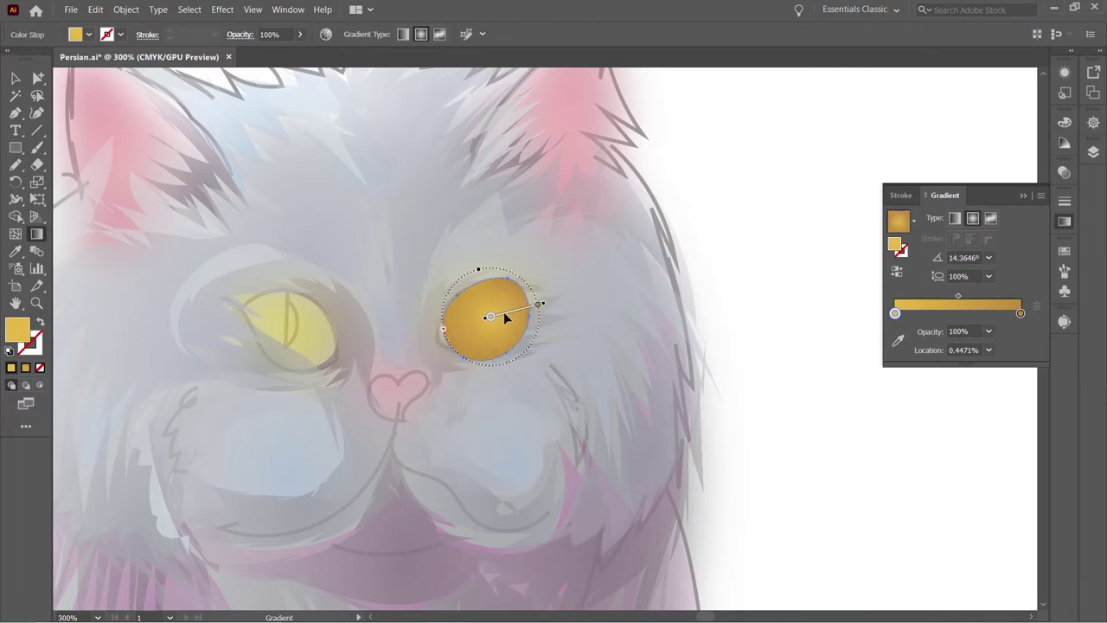
- Reflect a copy of the golden eye onto the left side and centre both eyes
key(o)
key(Return)
click(554, 410)
key(ctrl+shift+a)
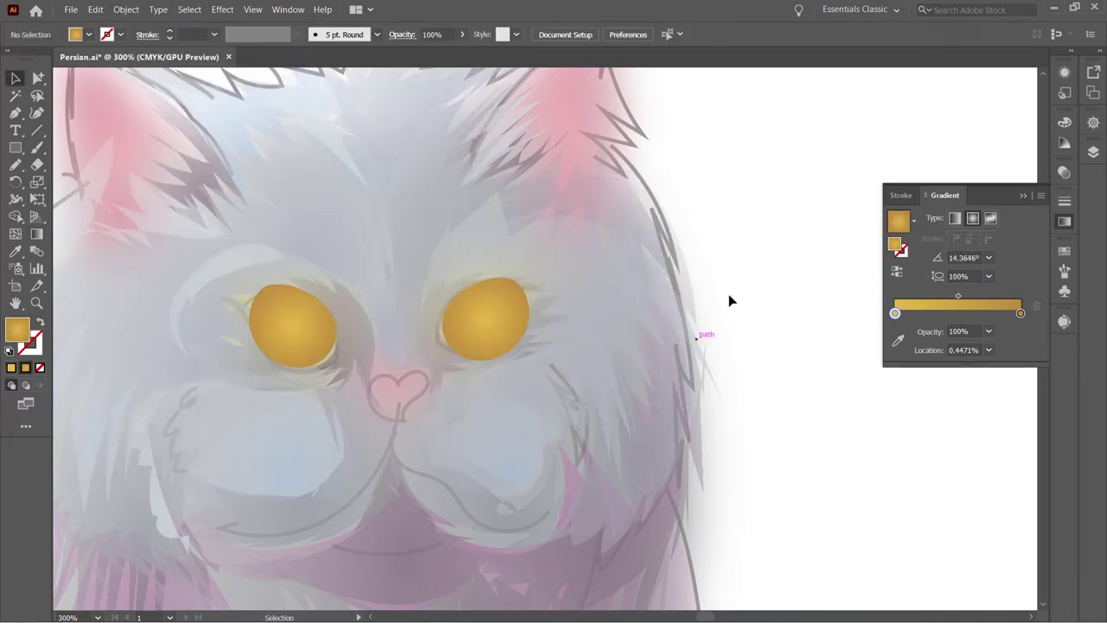
drag(177, 403, 271, 332)
- Fill the right eye's pupil shape black and widen it
key(p)
click(551, 215)
click(596, 245)
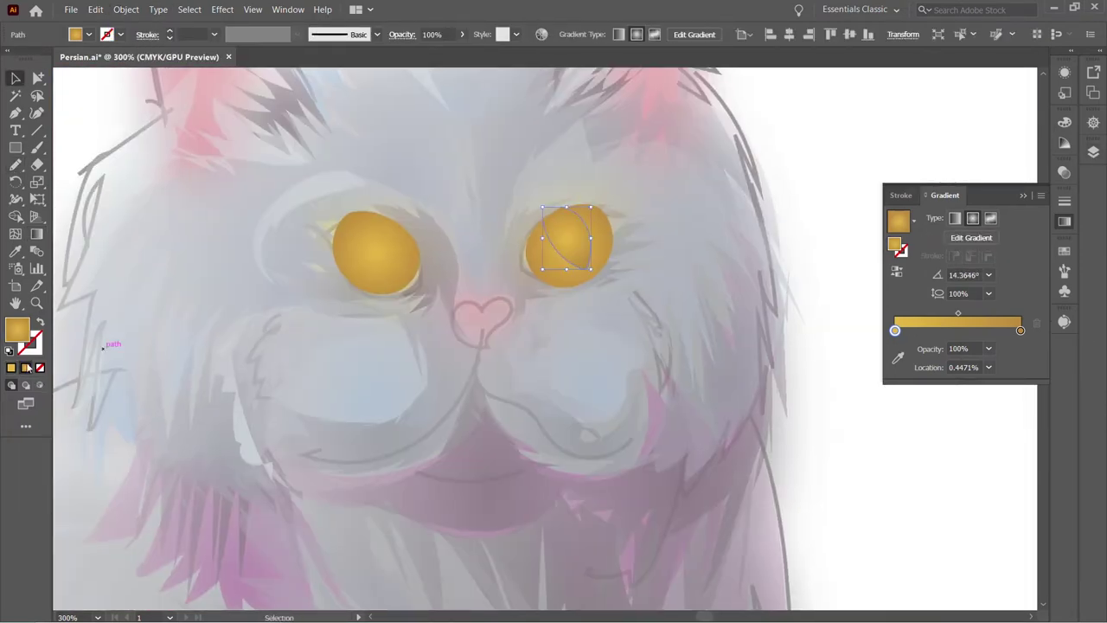
double_click(17, 329)
click(671, 459)
click(998, 297)
click(38, 78)
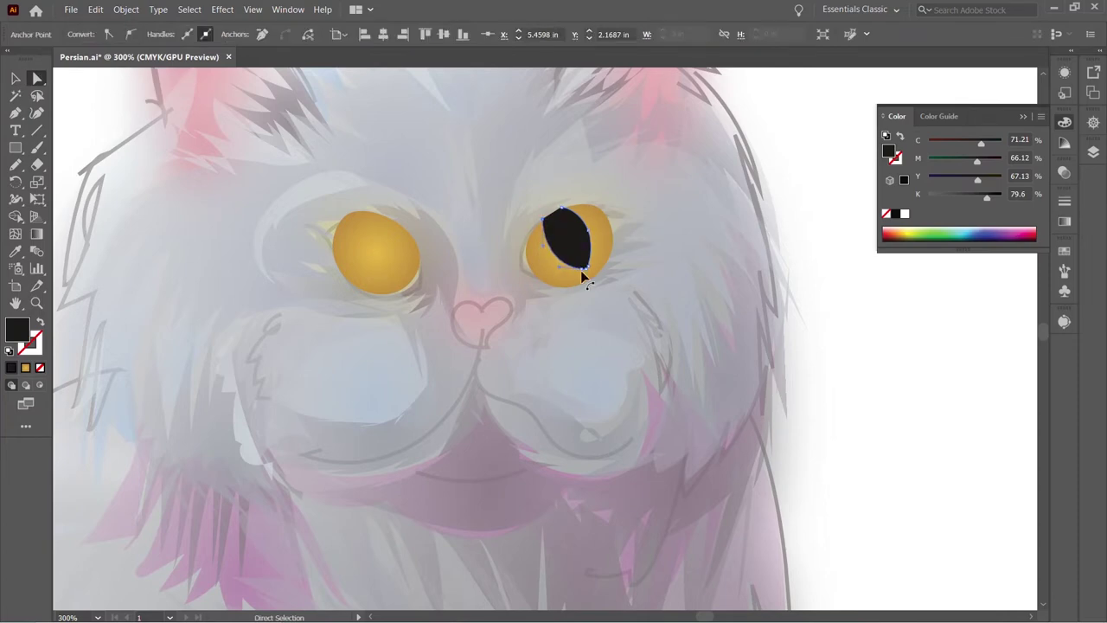
key(v)
drag(591, 238, 573, 248)
key(a)
click(559, 294)
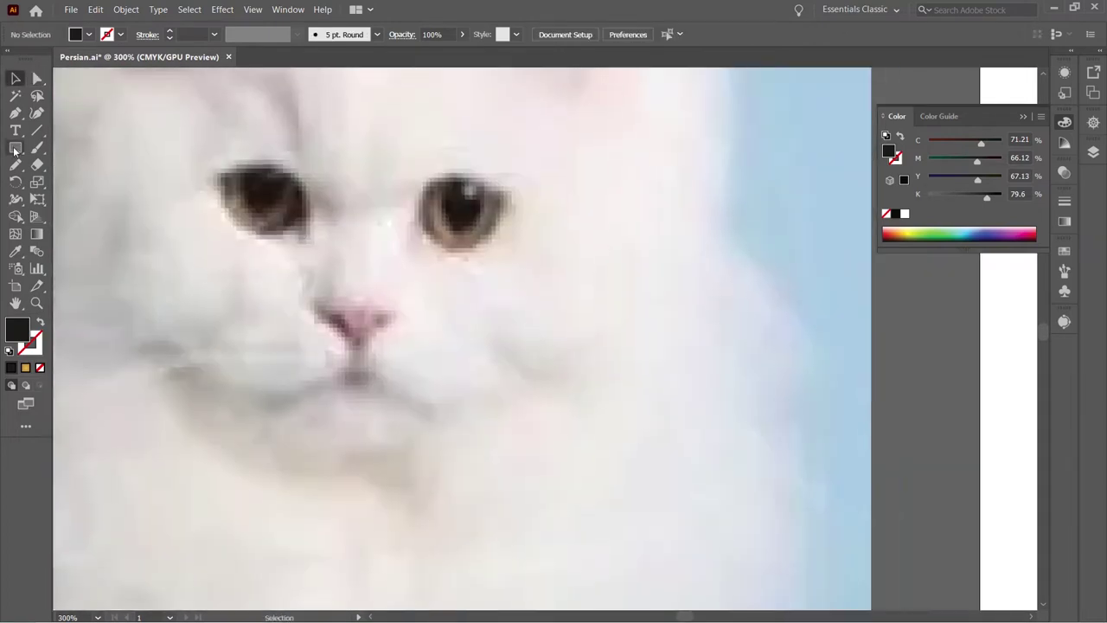
- Draw a black oval pupil, pinch it into a lens shape, and copy it tilted onto the left eye
click(14, 149)
drag(564, 182, 625, 271)
key(a)
drag(565, 229, 559, 229)
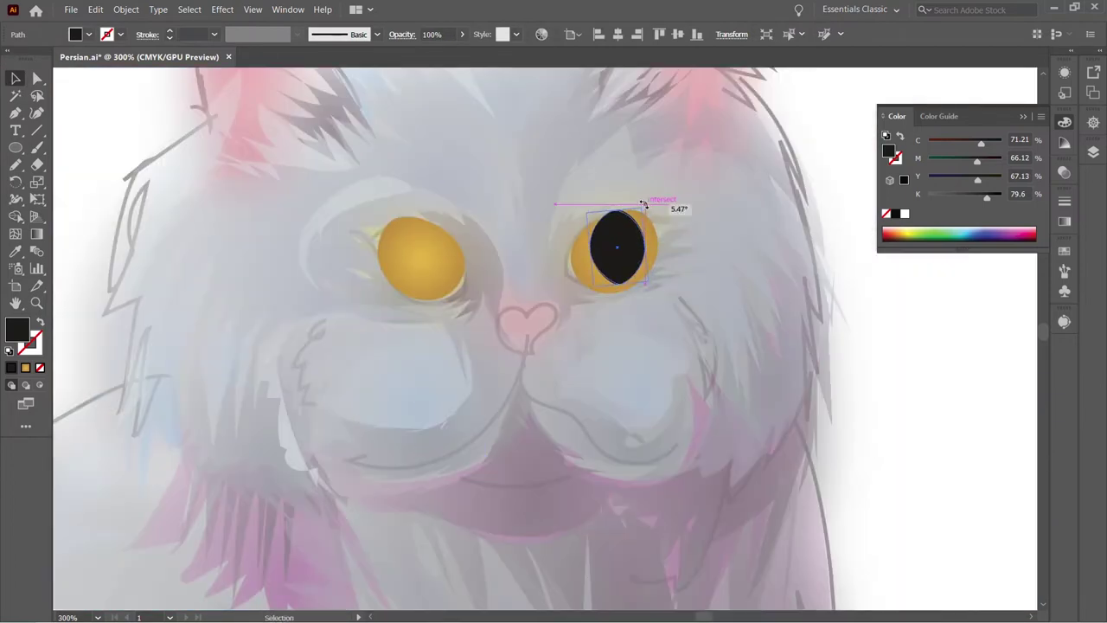
drag(629, 246, 438, 244)
mouse_move(456, 201)
mouse_down()
mouse_move(443, 242)
mouse_move(558, 335)
mouse_up()
- Zoom closer, try and undo a white blob-brush stroke, then select the left pupil's top anchor
key(ctrl+plus)
key(shift+b)
drag(852, 245, 782, 260)
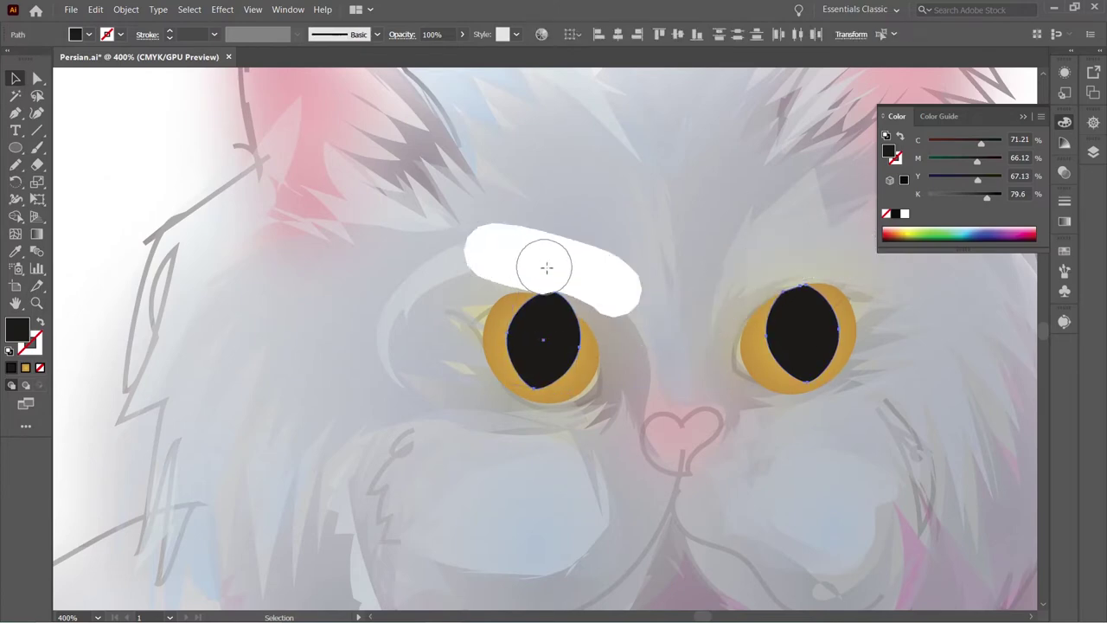
key(ctrl+z)
key(a)
click(537, 305)
- Zoom in on the eyes and select the right, then the left pupil
key(v)
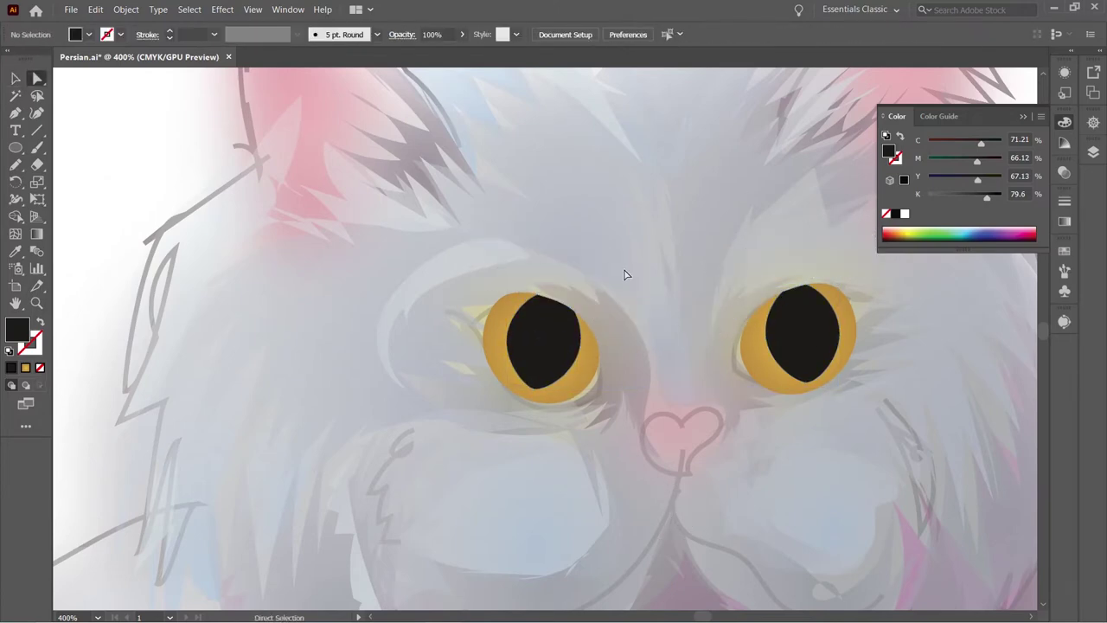
key(ctrl+0)
scroll(538, 235, up, 5)
click(563, 217)
key(ctrl+plus)
click(552, 321)
click(139, 290)
- Try and undo a white blob-brush stroke, zoom out, and select the eye shapes with Transparency showing
key(shift+b)
drag(605, 217, 548, 223)
key(ctrl+z)
key(v)
key(ctrl+0)
key(ctrl+shift+F10)
click(584, 179)
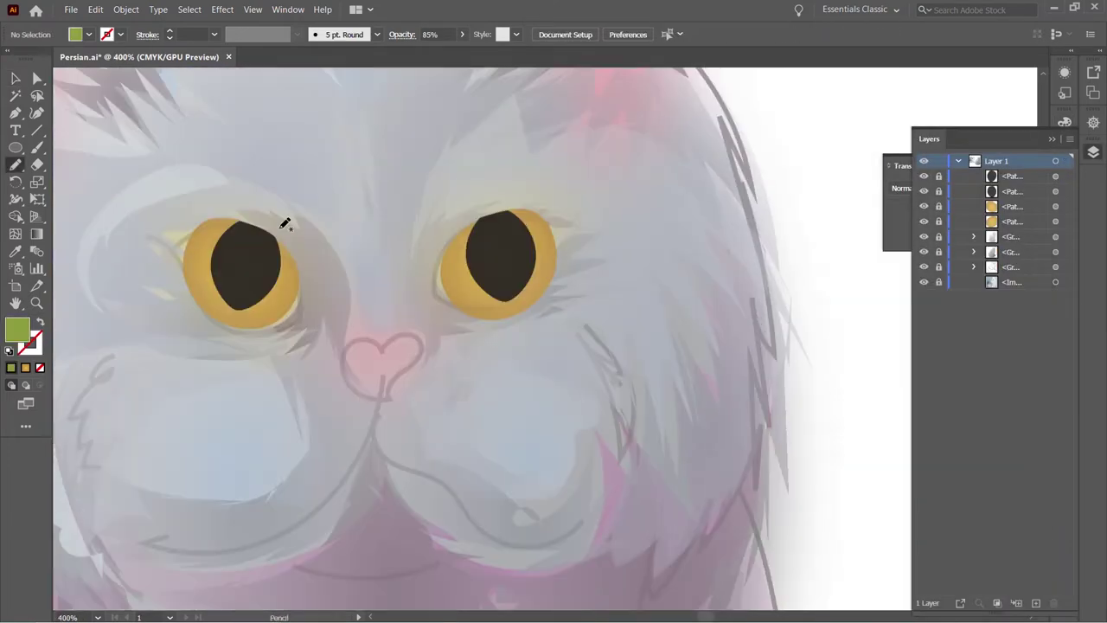
- Draw a light yellow-green tint around the left eye, blended with Multiply at 20% opacity
mouse_move(207, 216)
mouse_down()
mouse_move(265, 220)
mouse_move(284, 309)
mouse_up()
drag(194, 237, 244, 219)
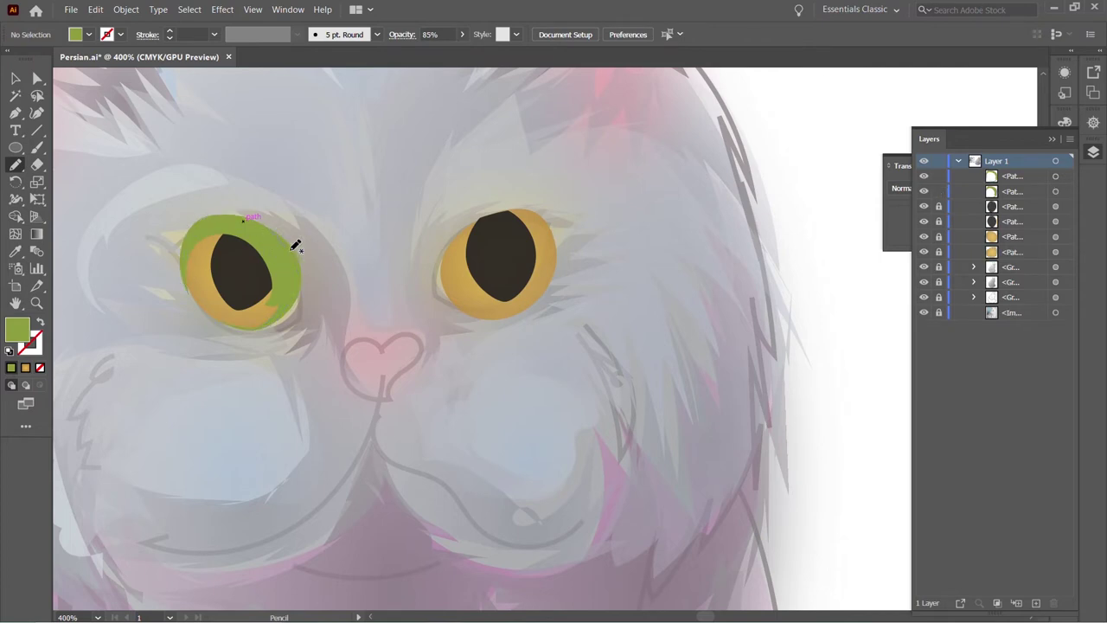
key(v)
click(207, 307)
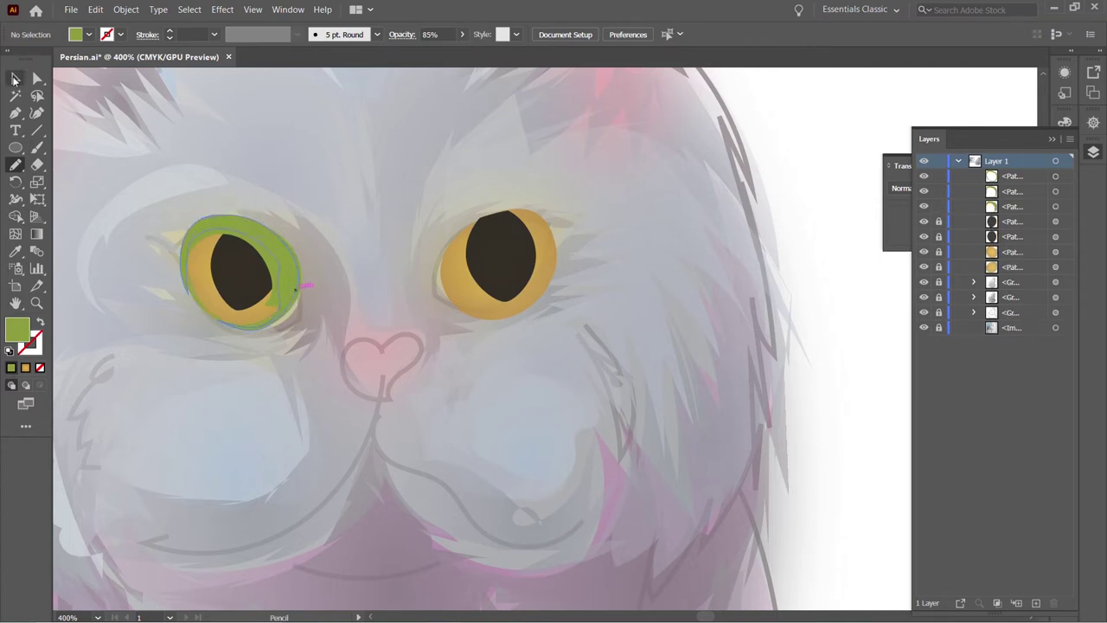
click(899, 165)
click(921, 188)
double_click(16, 328)
click(817, 359)
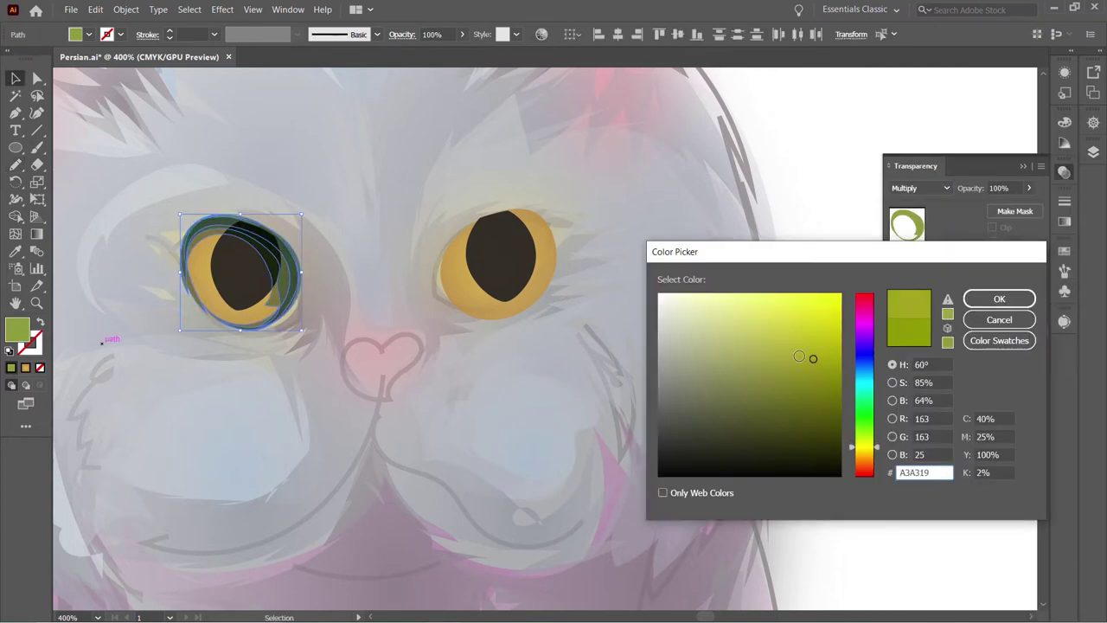
click(999, 299)
click(996, 188)
text(20)
key(Return)
click(389, 182)
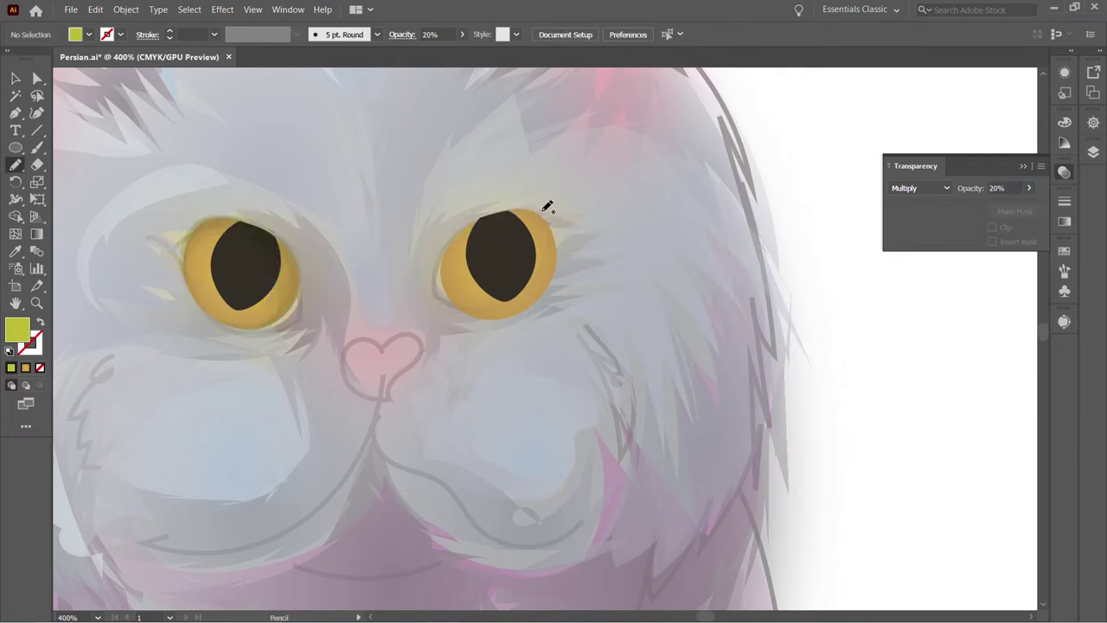
- Draw a faint green tint shape around the right eye and deselect it
mouse_move(474, 276)
mouse_down()
mouse_move(465, 222)
mouse_move(452, 279)
mouse_up()
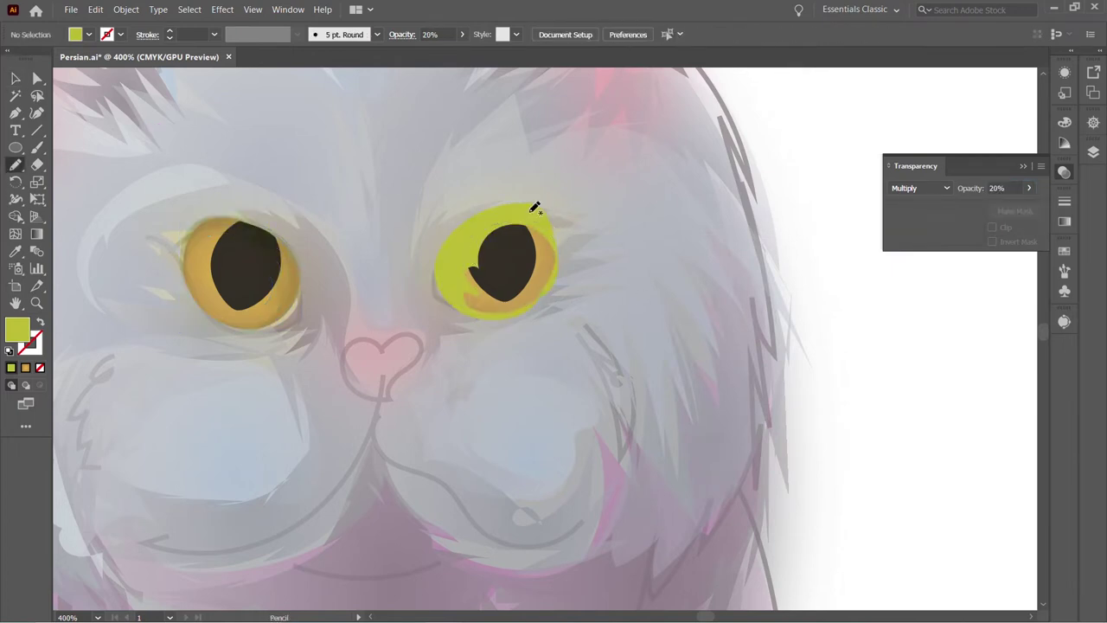
drag(563, 226, 554, 215)
key(v)
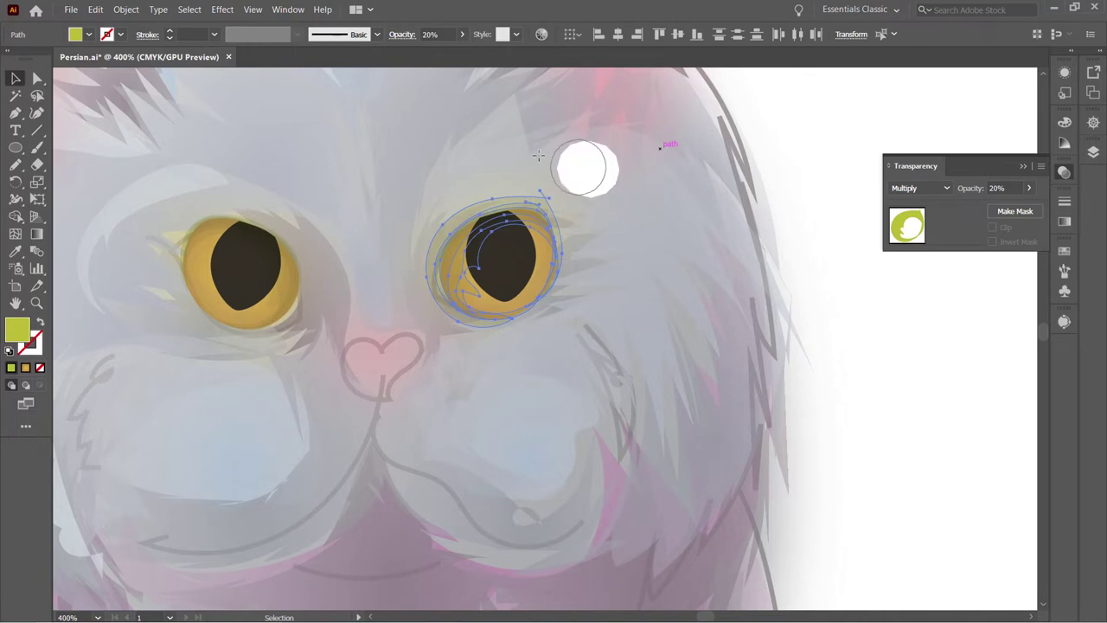
click(925, 390)
- Pencil two freehand strokes over the cat's eyes
key(n)
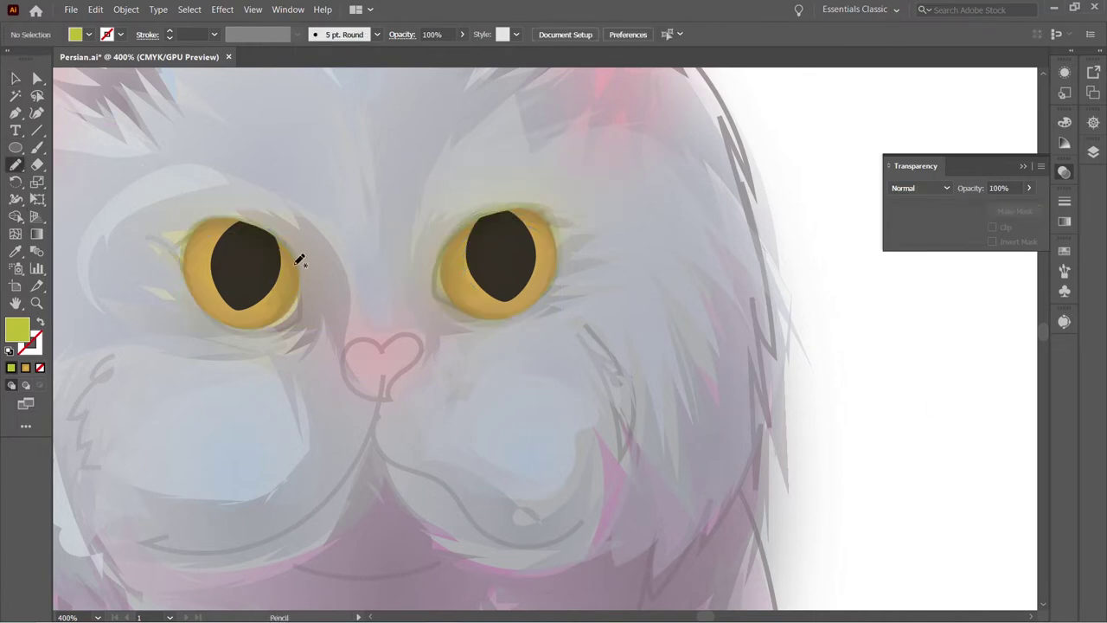
drag(297, 255, 199, 290)
drag(521, 264, 484, 251)
- Fill both eye ellipses with a radial gradient in Overlay mode, angled vertically on the right eye
double_click(1020, 312)
click(894, 314)
double_click(895, 315)
click(1065, 172)
click(920, 188)
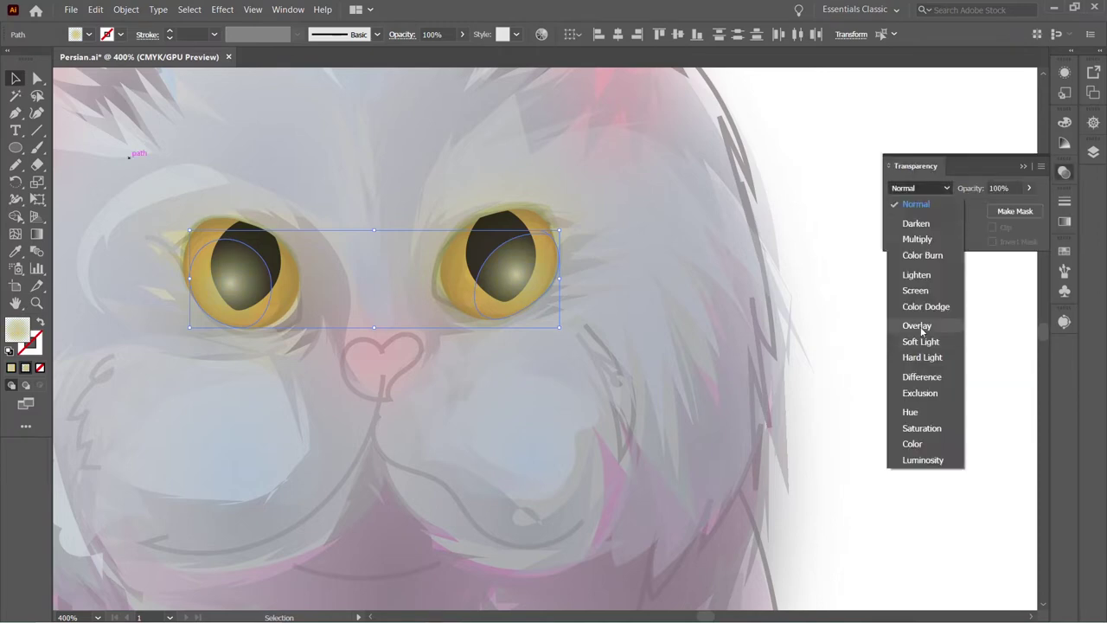
key(Down)
key(Down)
key(Down)
key(Down)
key(Down)
key(Down)
key(Escape)
key(g)
drag(495, 230, 529, 292)
- Group the six eye paths together and zoom back in on the face
key(v)
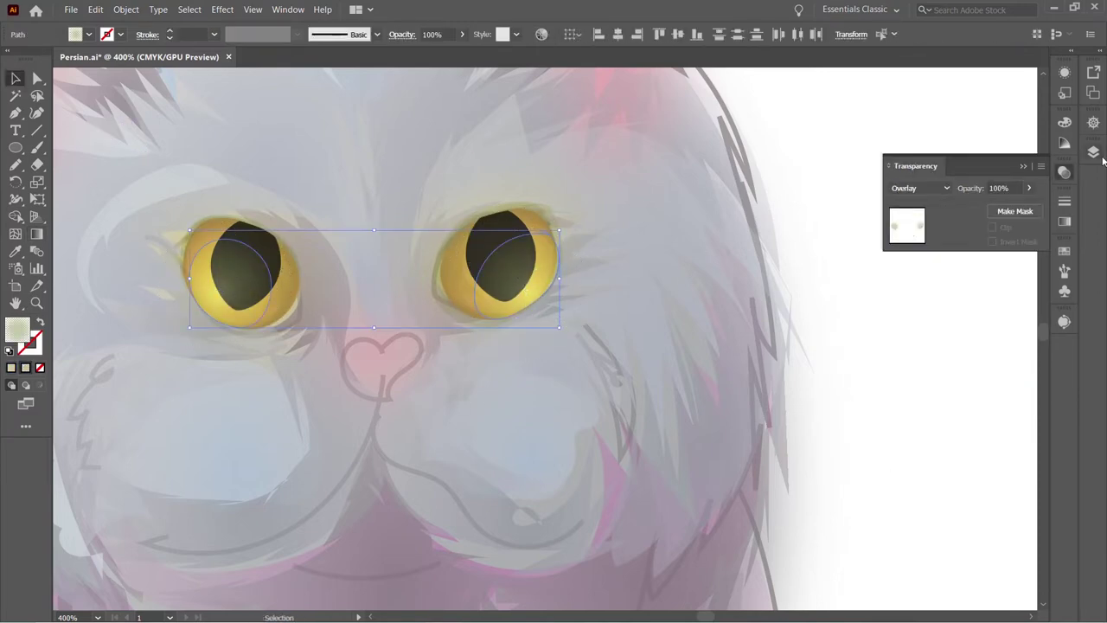
key(F7)
key(ctrl+shift+a)
key(ctrl+0)
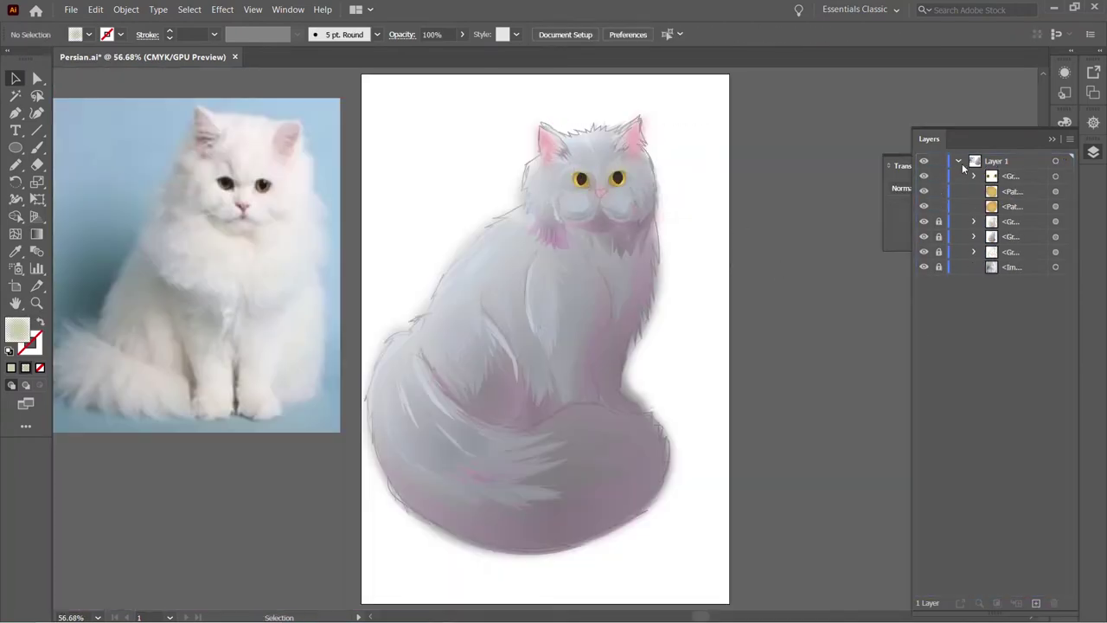
key(ctrl+g)
key(ctrl+plus)
key(ctrl+plus)
key(ctrl+plus)
key(ctrl+shift+a)
- Pencil a stroke over the nose and join it to the heart-shaped nose path
key(n)
drag(473, 285, 541, 281)
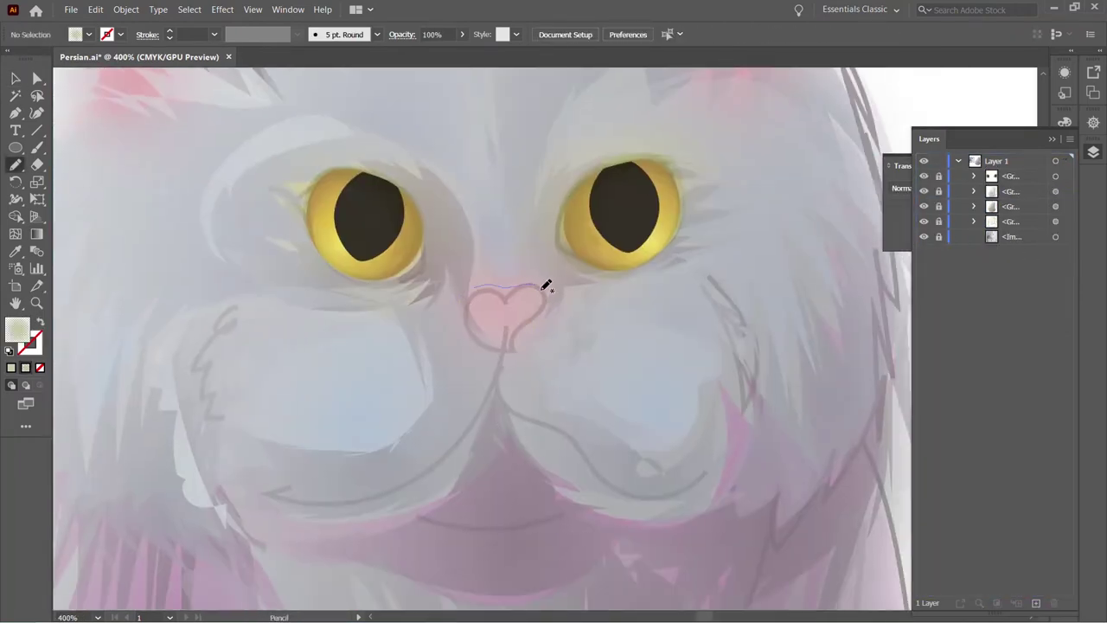
drag(497, 340, 502, 359)
click(125, 9)
key(v)
key(ctrl+j)
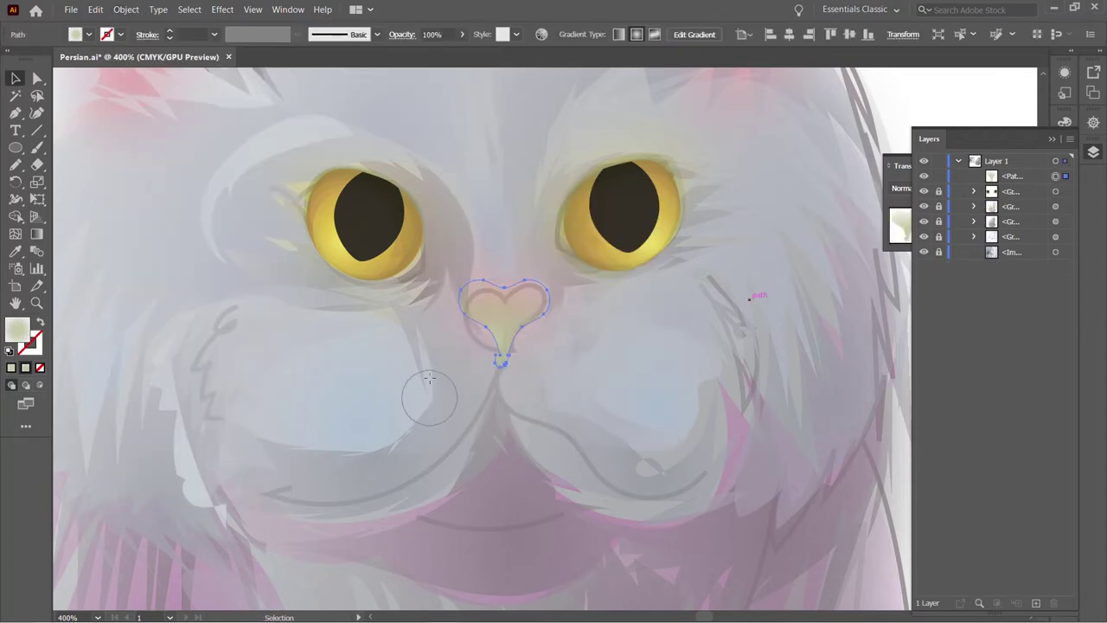
- Give the nose a pink gradient with the right stop at 80% opacity, rotated and stretched
click(1060, 176)
click(1065, 220)
click(1021, 332)
double_click(1021, 331)
text(80)
key(Return)
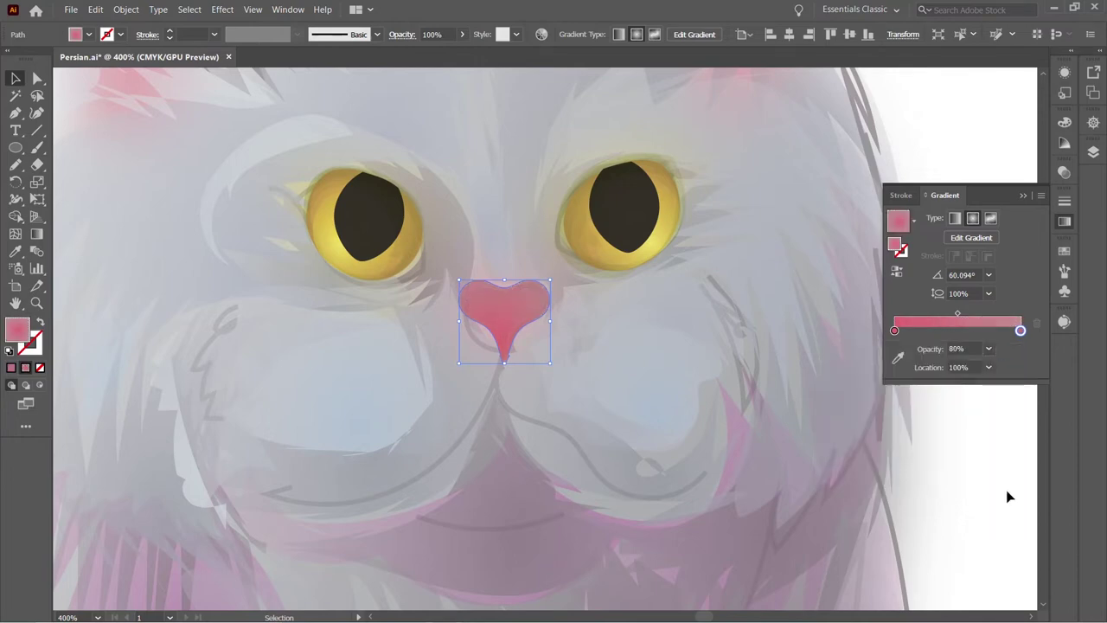
key(g)
drag(526, 284, 493, 268)
- Deselect the nose and zoom in closely on it
key(v)
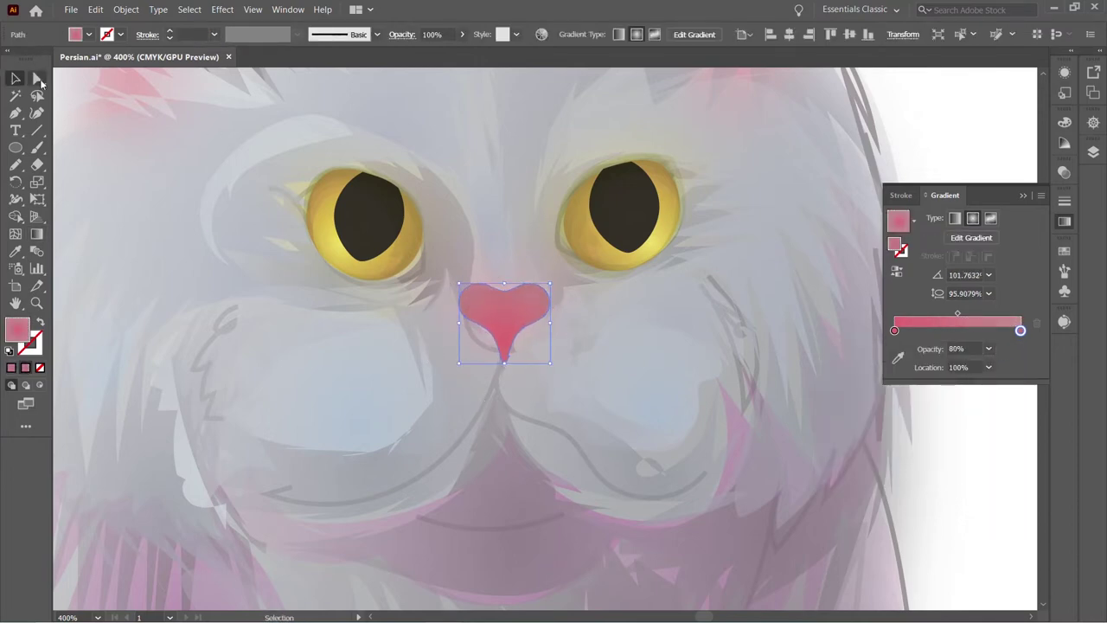
key(ctrl+shift+a)
key(a)
key(ctrl+plus)
key(ctrl+plus)
key(ctrl+plus)
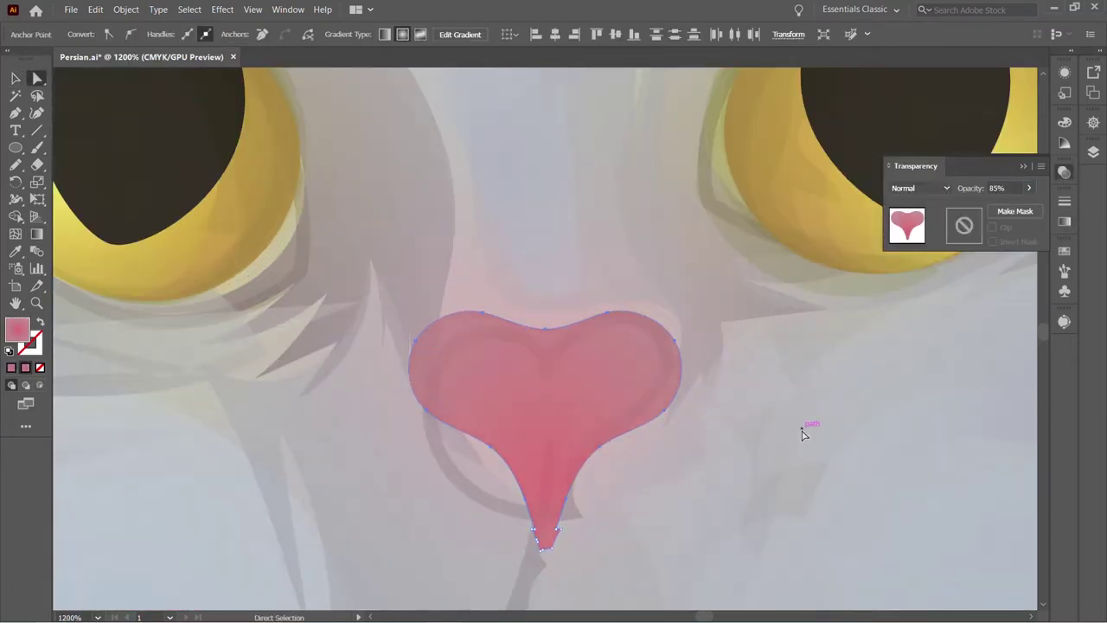
key(F7)
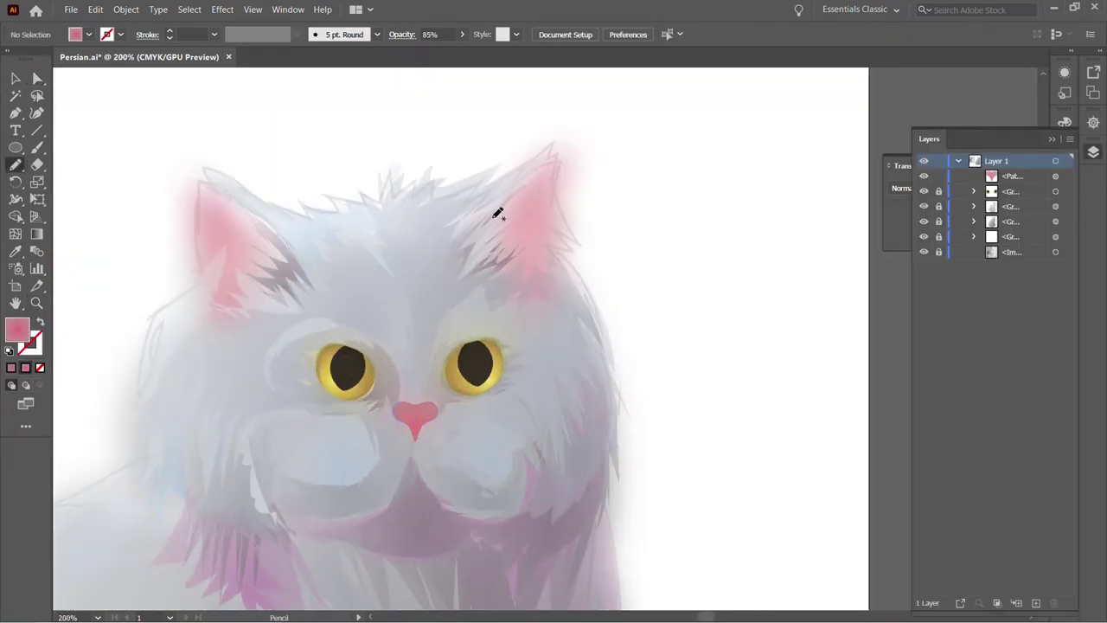
- Pencil pink inner-ear shapes into the right and left ears, faded to 74% opacity
drag(507, 217, 504, 220)
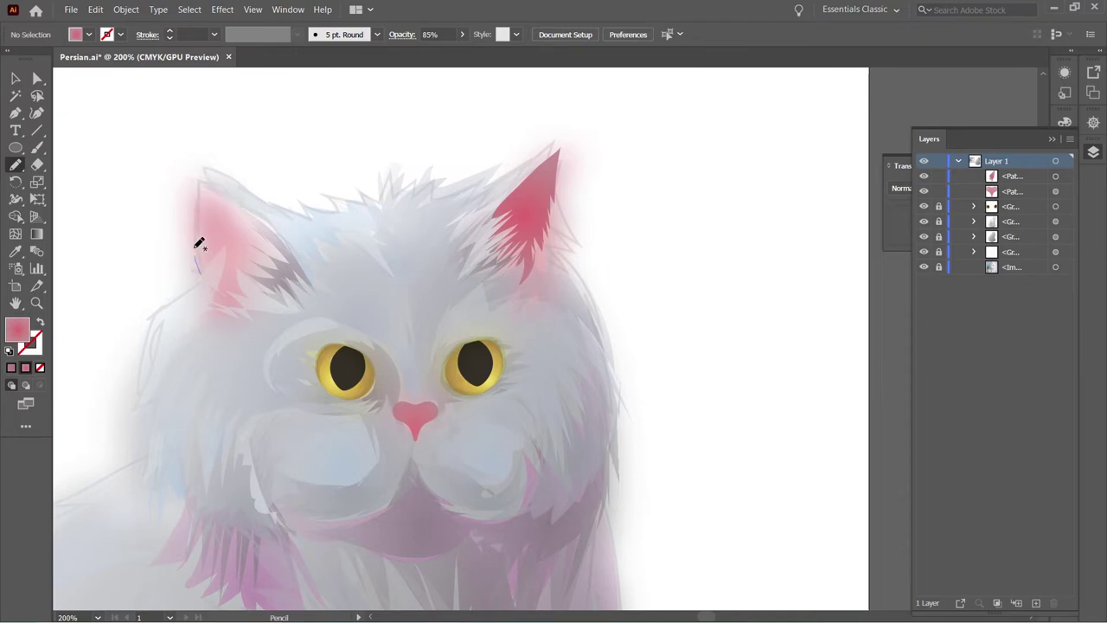
drag(273, 269, 275, 272)
key(v)
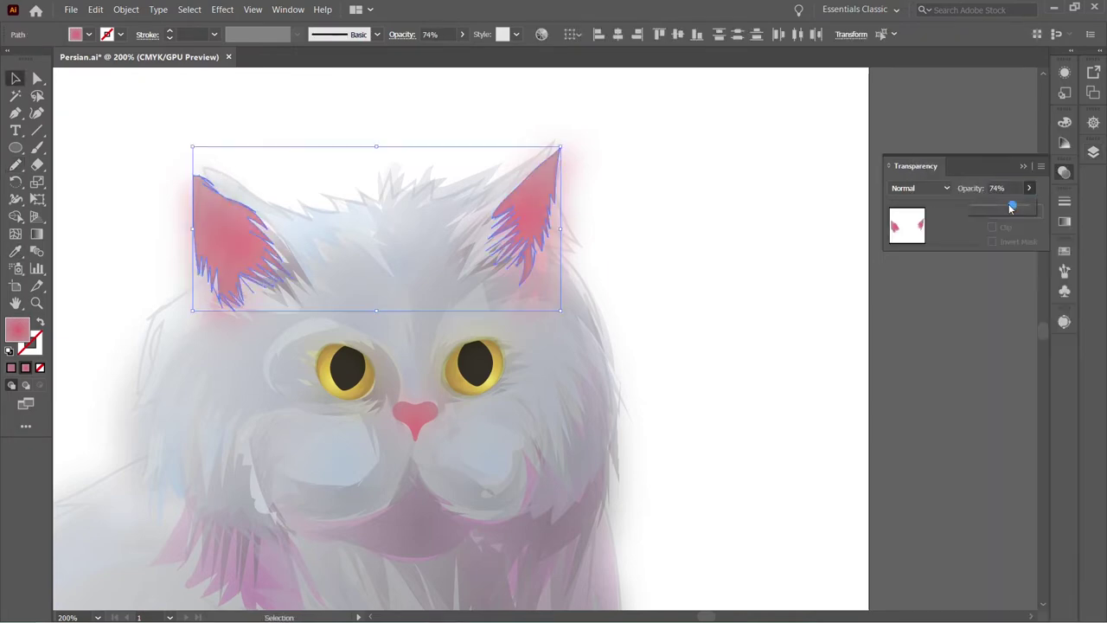
key(ctrl+a)
key(F7)
key(ctrl+shift+a)
key(ctrl+plus)
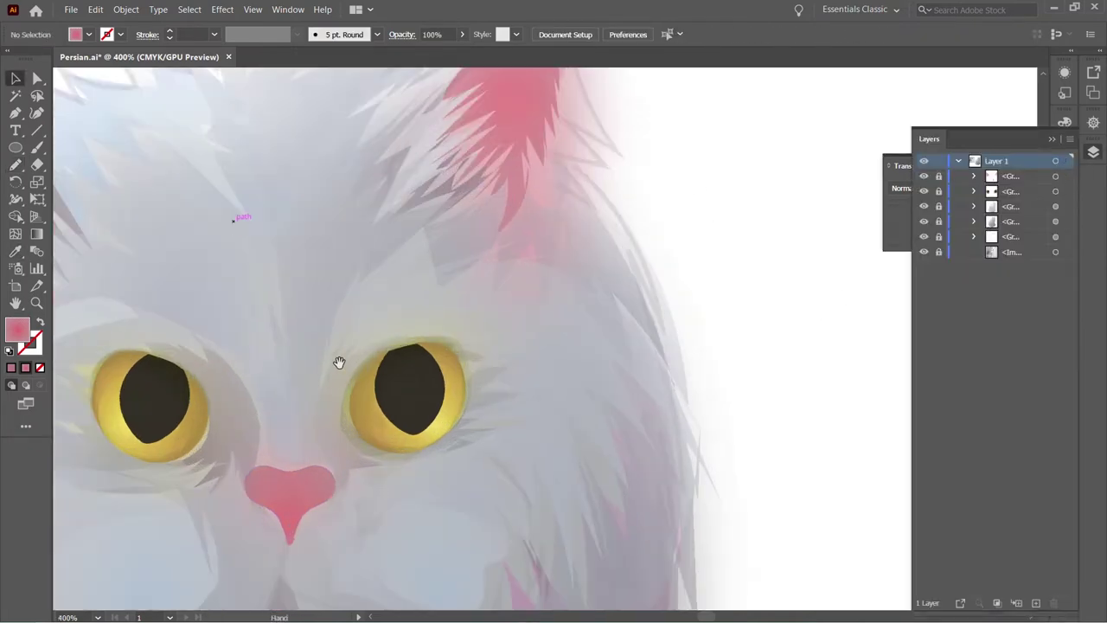
key(n)
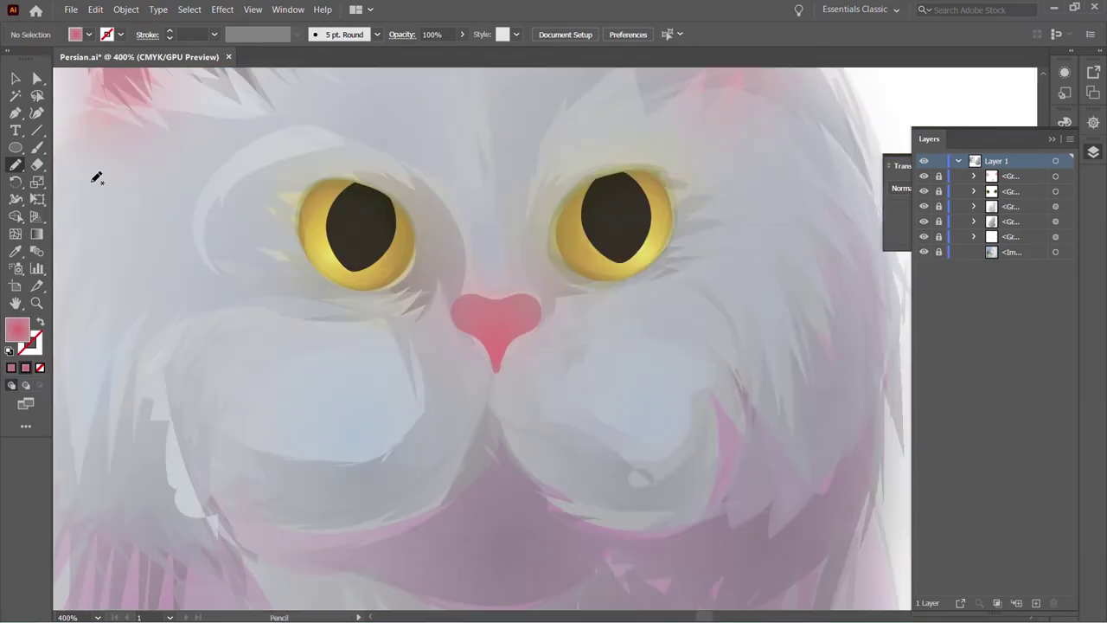
- Set the fill colour to dark brown
double_click(17, 329)
click(700, 425)
click(996, 297)
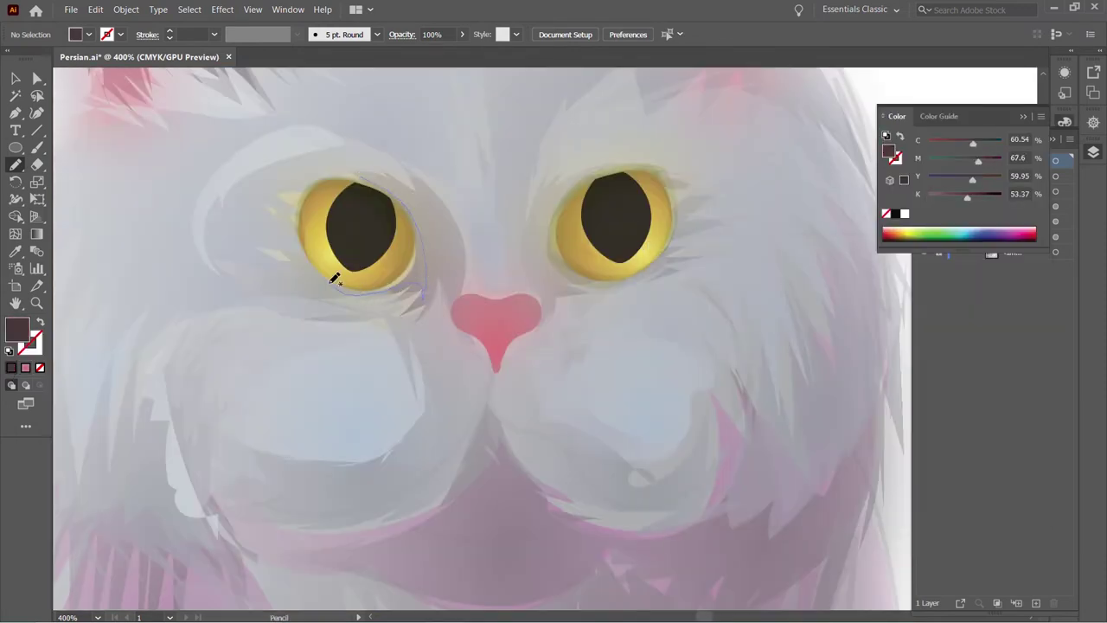
- Draw a thick dark rim around the left eye, redoing a first attempt
drag(404, 274, 422, 292)
click(14, 78)
key(ctrl+z)
drag(408, 267, 411, 279)
key(a)
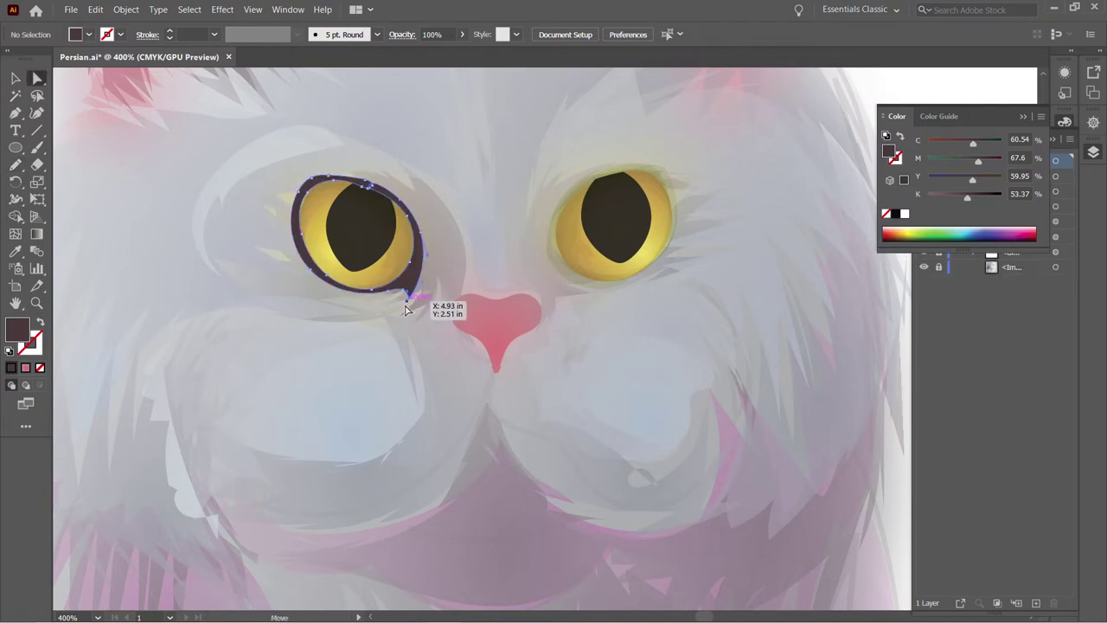
click(315, 189)
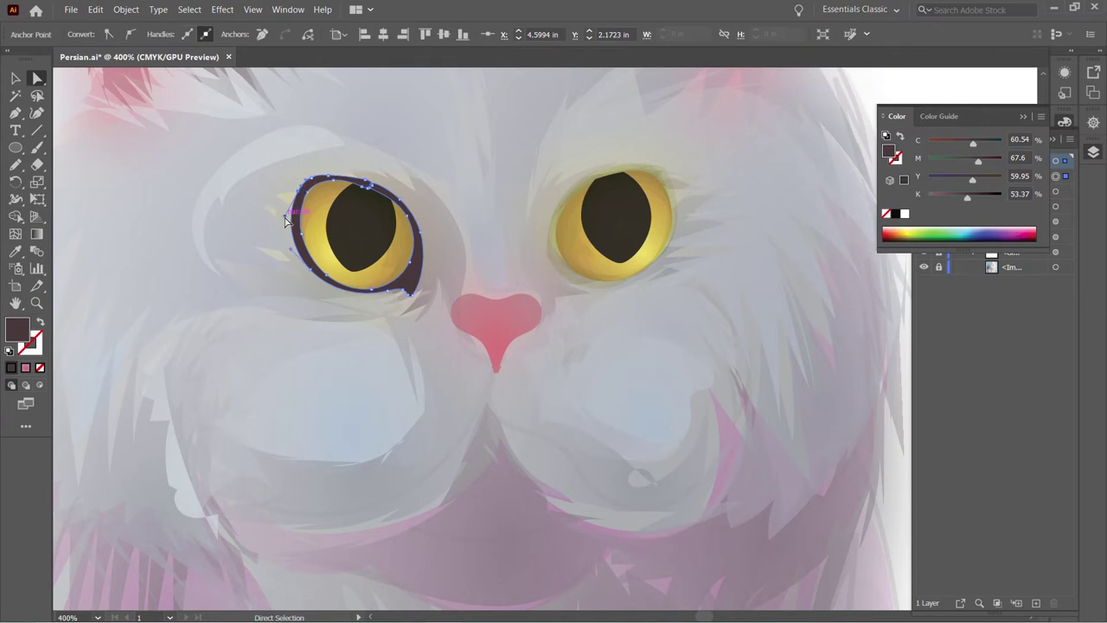
key(ctrl+shift+a)
key(n)
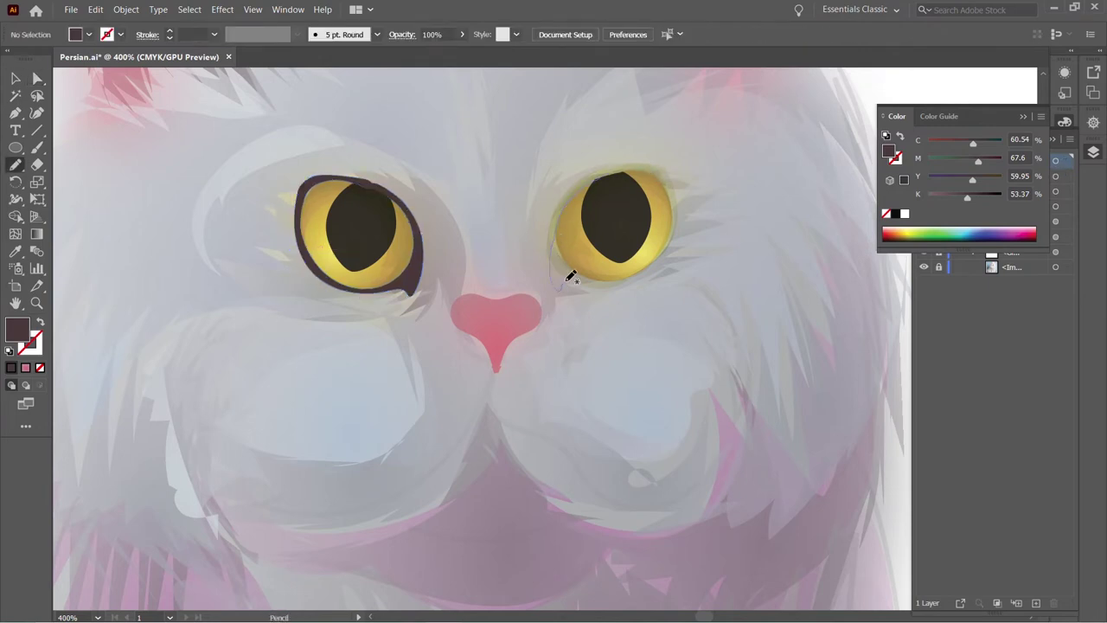
- Draw a dark rim around the right eye and pull in its outer edge
drag(593, 186, 595, 179)
key(a)
click(593, 179)
scroll(655, 164, up, 3)
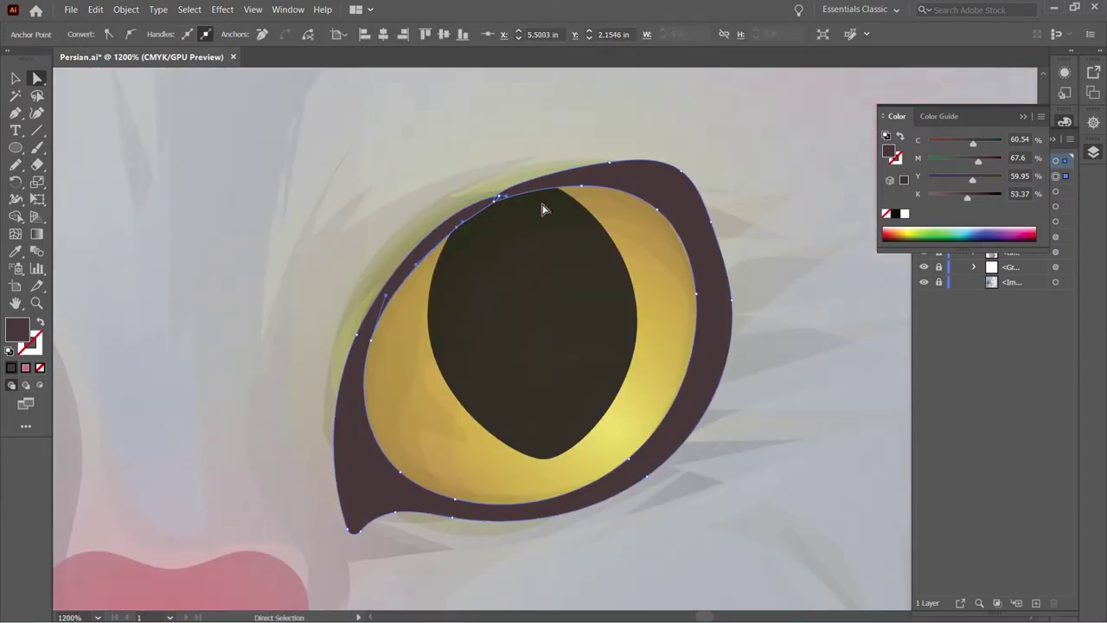
drag(722, 302, 779, 292)
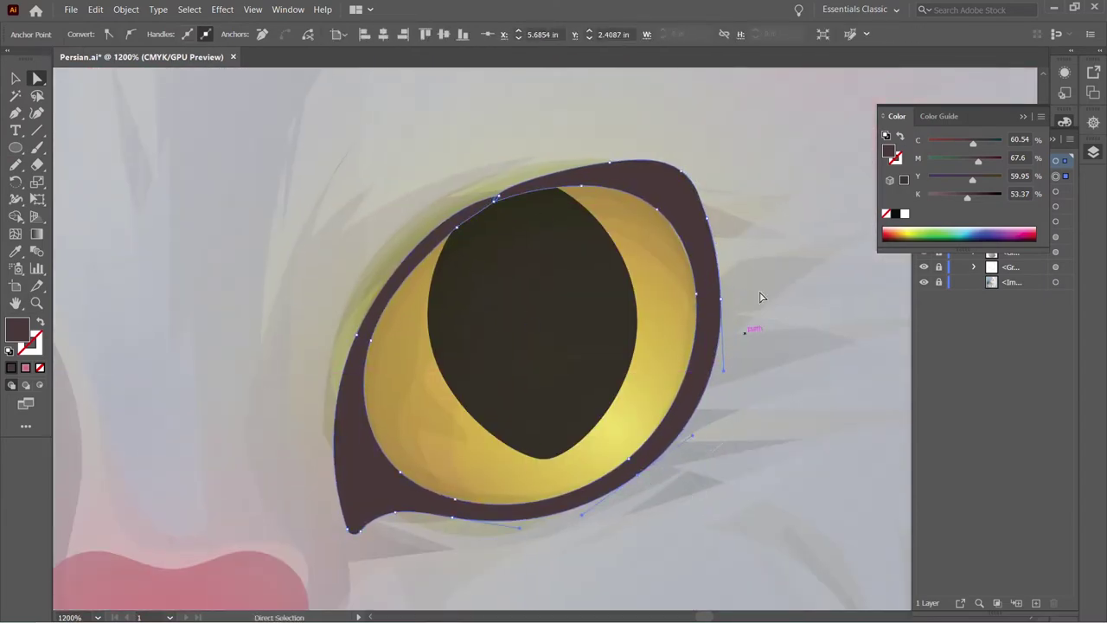
key(ctrl+alt+0)
scroll(544, 306, up, 3)
click(1065, 173)
key(ctrl+shift+a)
- Trace an extra stroke along the right eye rim and switch the fill to a lighter brown
key(n)
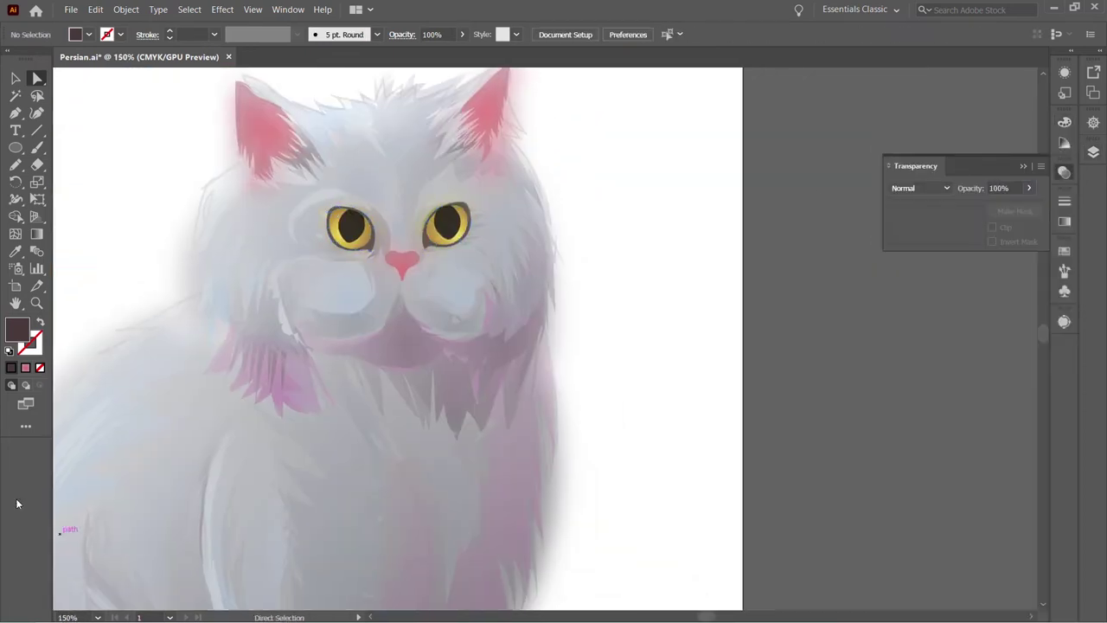
key(ctrl+=)
key(ctrl+=)
mouse_move(397, 191)
mouse_down()
mouse_move(336, 276)
mouse_move(323, 270)
mouse_up()
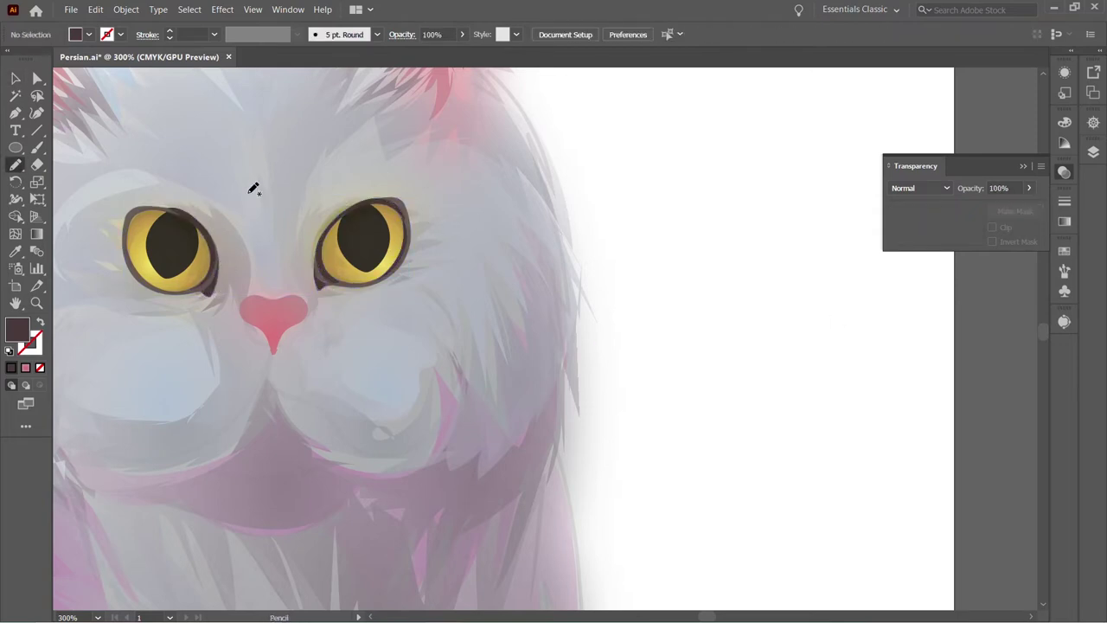
key(v)
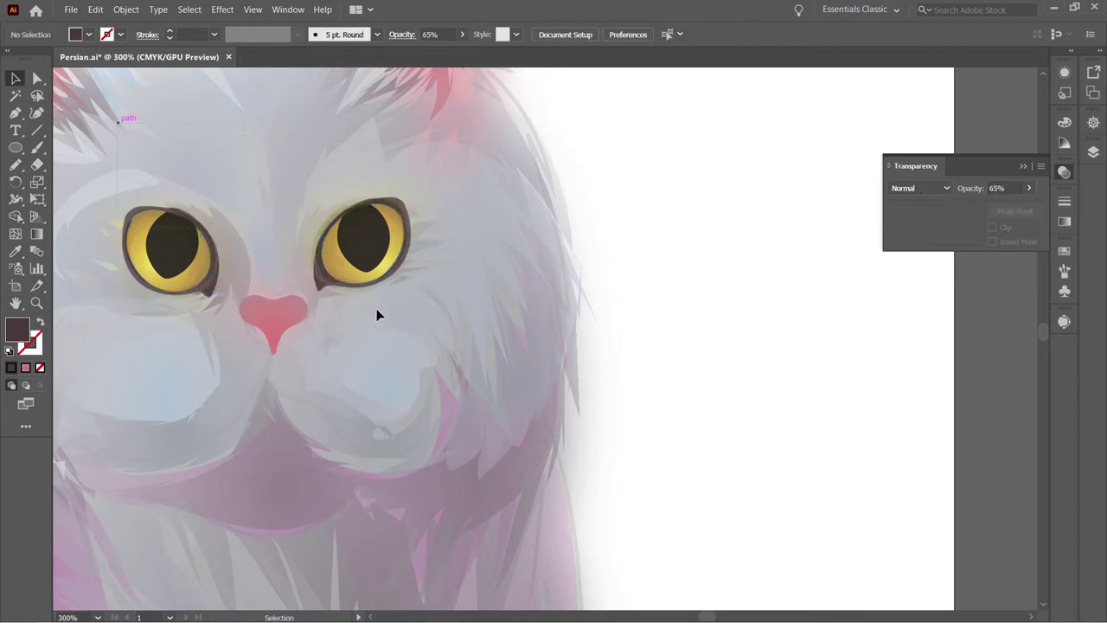
double_click(17, 327)
key(Return)
key(n)
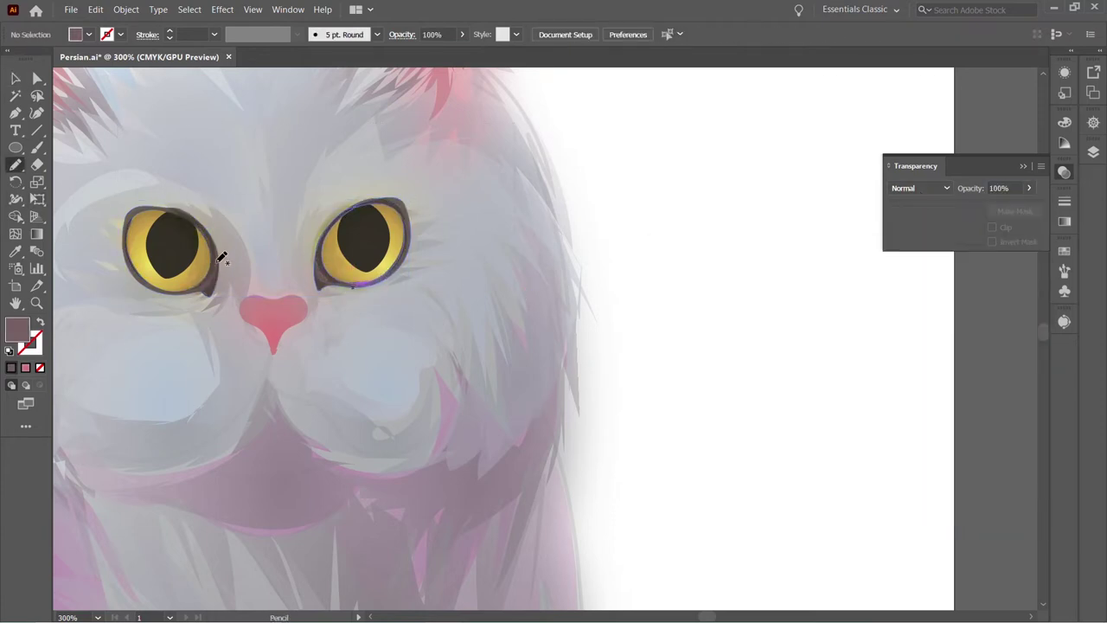
- Group all the eye rim paths, then zoom back in on the face
key(v)
click(150, 204)
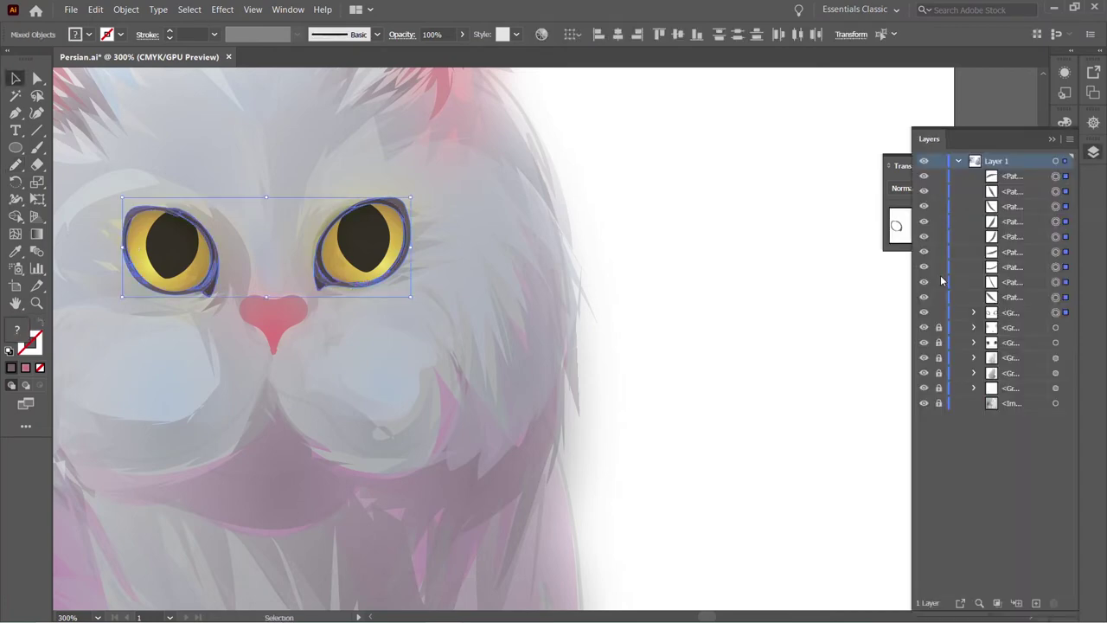
click(1092, 155)
key(ctrl+shift+a)
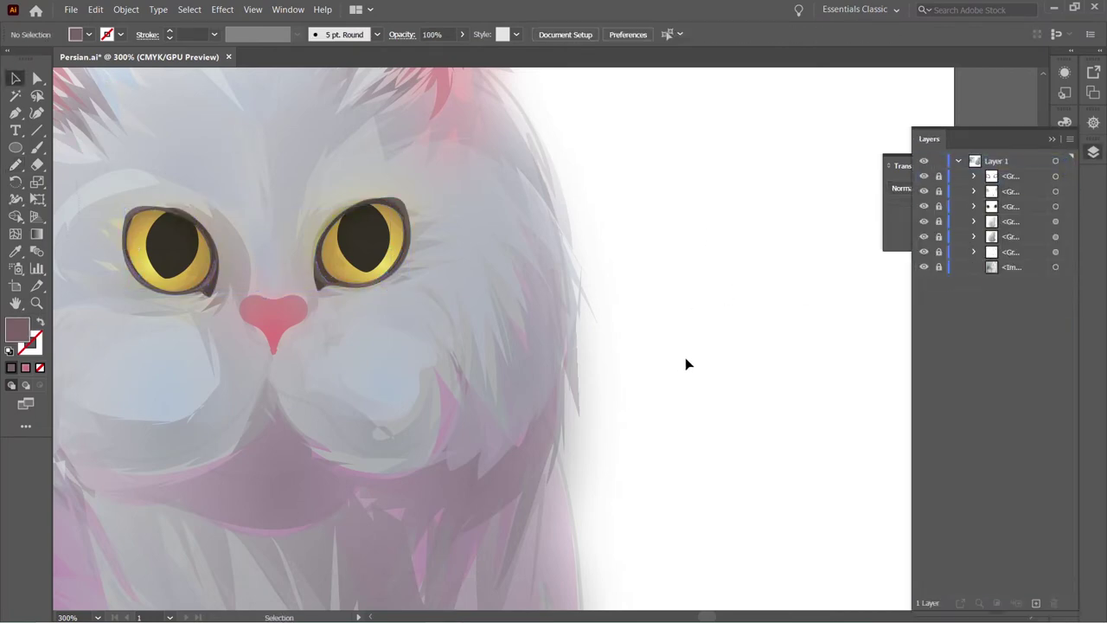
key(ctrl+alt+0)
key(z)
click(528, 345)
- With a grey fill, draw zigzag lash strokes around the right eye
click(859, 383)
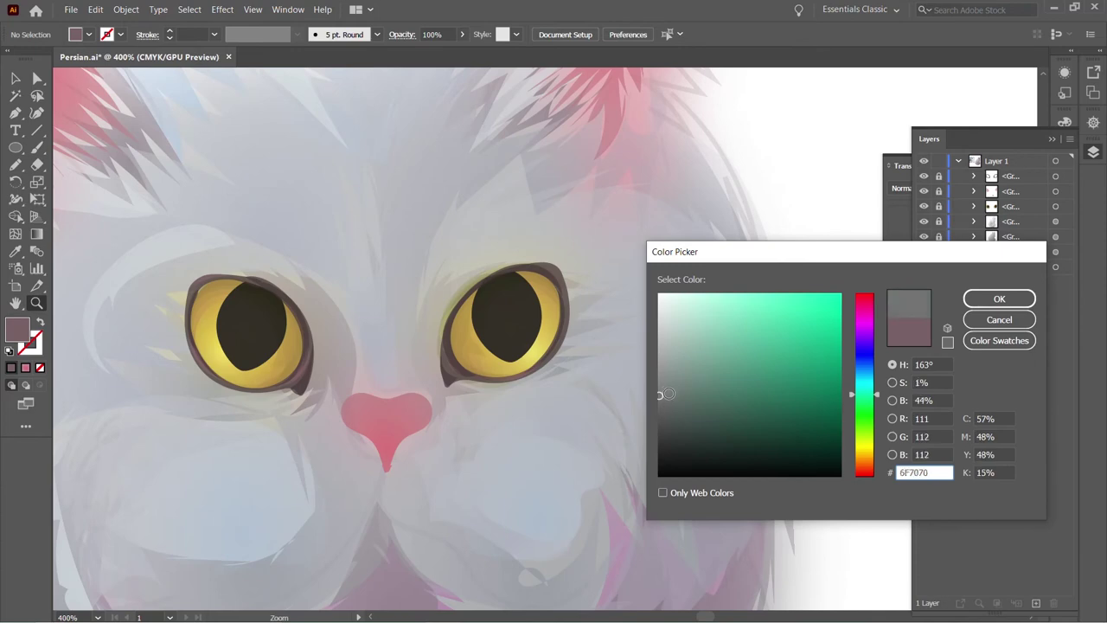
key(Return)
key(n)
drag(583, 247, 449, 218)
drag(477, 395, 478, 394)
drag(558, 255, 430, 324)
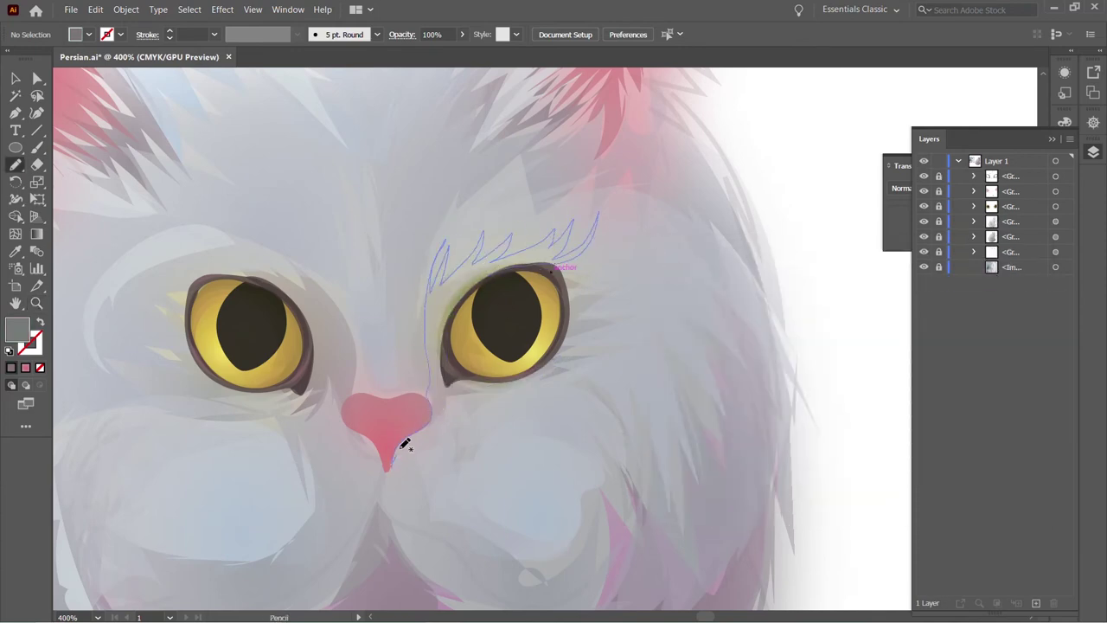
drag(475, 372, 471, 376)
key(a)
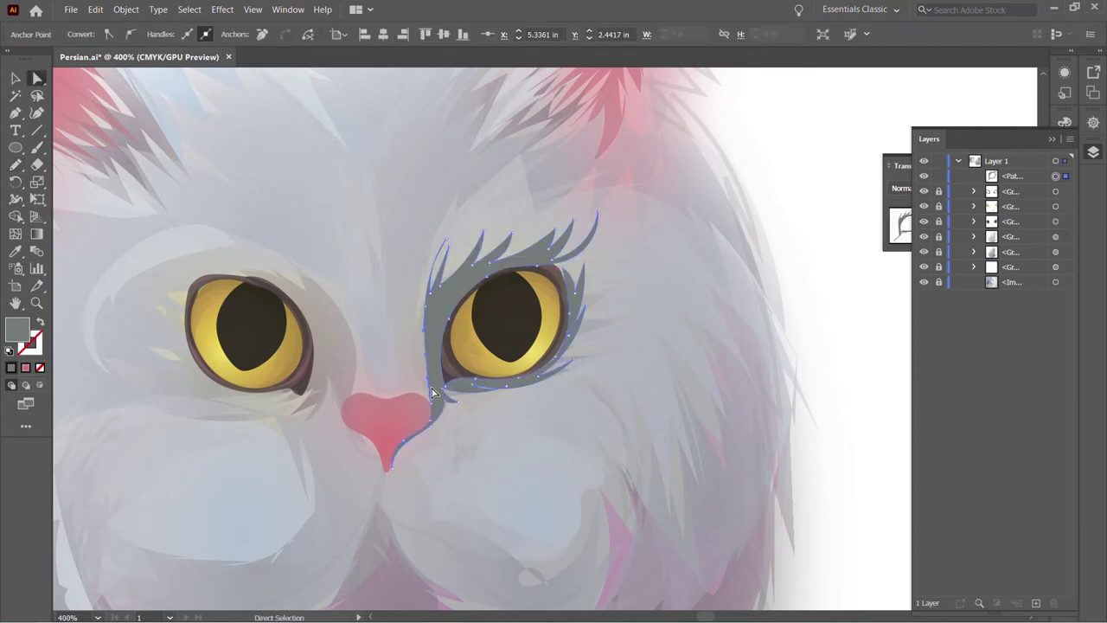
click(433, 406)
- Draw lash strokes around the left eye and a dark stroke along the right ear tip
key(n)
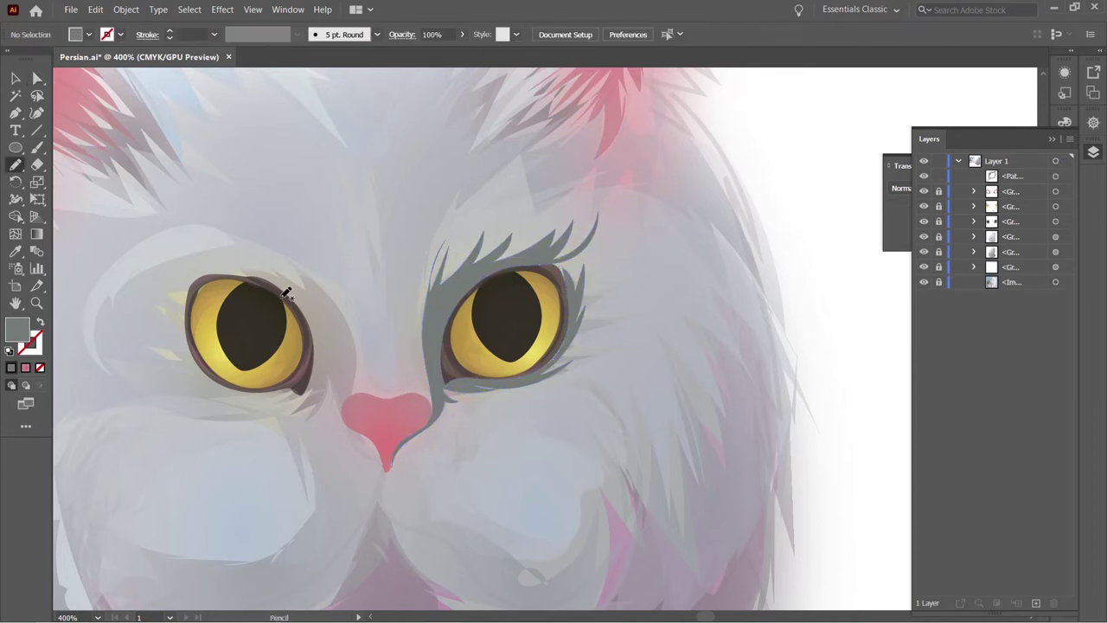
drag(298, 387, 319, 407)
mouse_move(288, 247)
mouse_down()
mouse_move(135, 242)
mouse_move(210, 367)
mouse_move(260, 277)
mouse_up()
scroll(361, 245, up, 3)
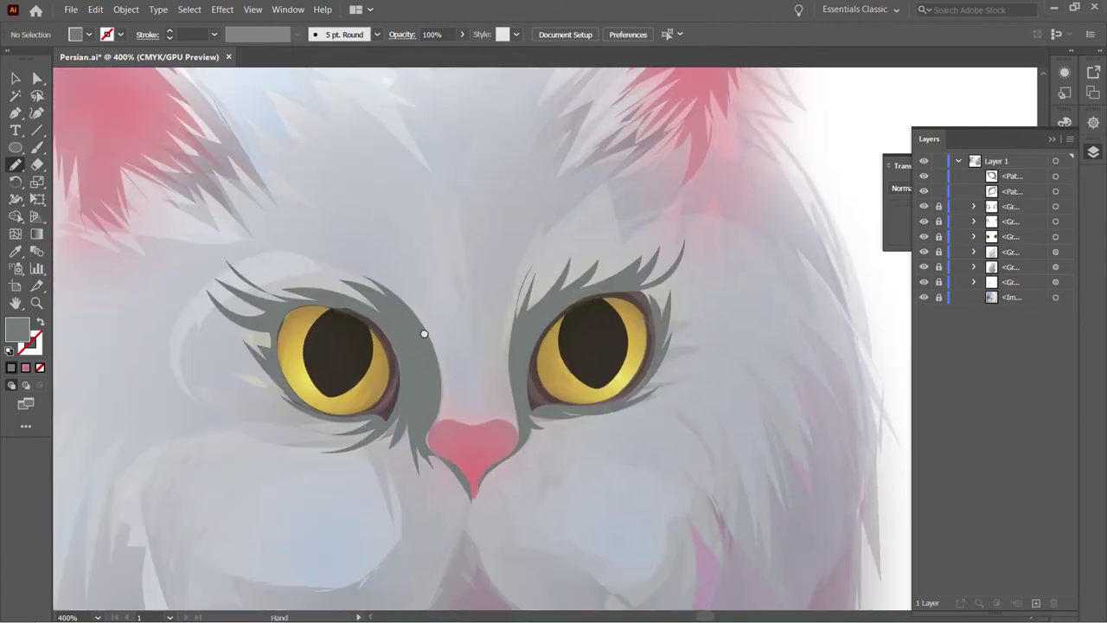
scroll(497, 154, down, 2)
drag(476, 161, 604, 97)
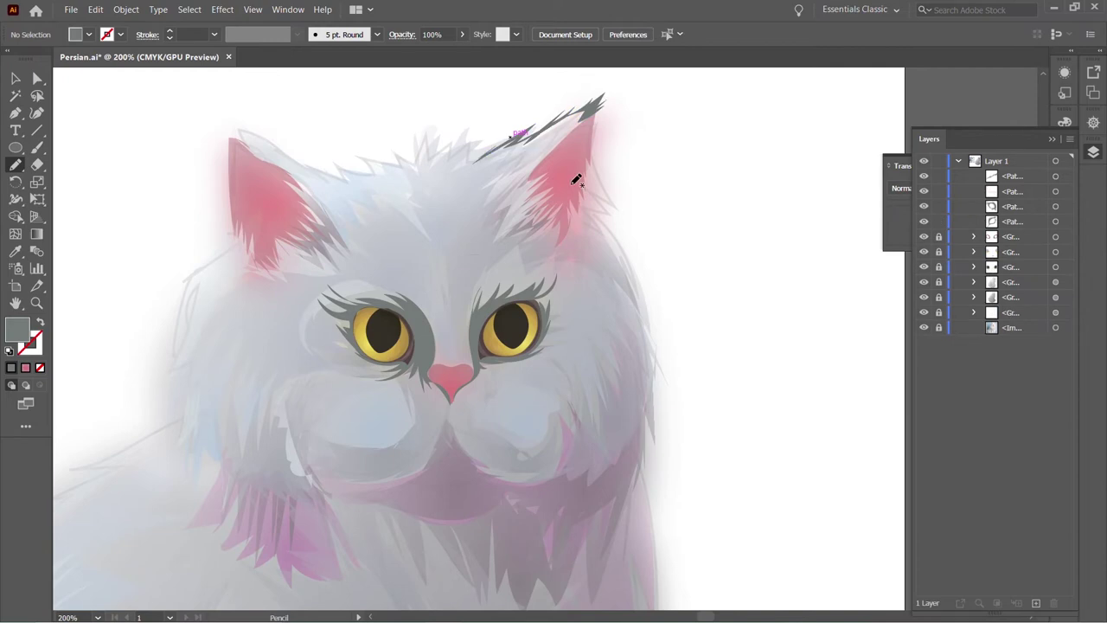
- Add dark fur strokes on both ears, undoing a stray stroke across the right eye
drag(486, 212, 603, 100)
drag(579, 194, 576, 240)
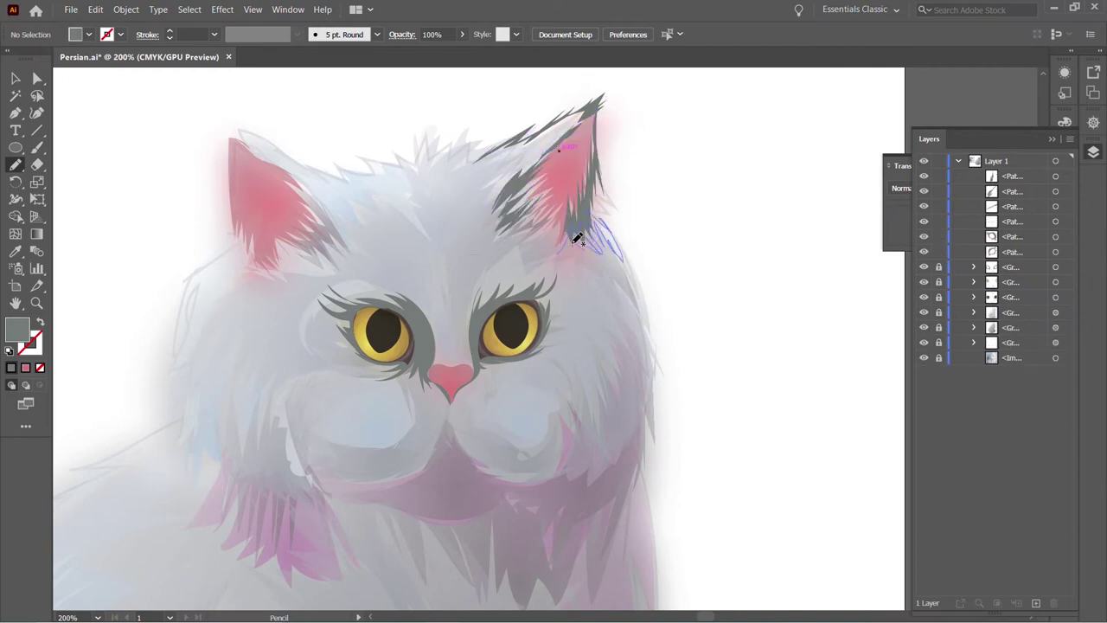
drag(234, 134, 303, 201)
drag(239, 217, 260, 254)
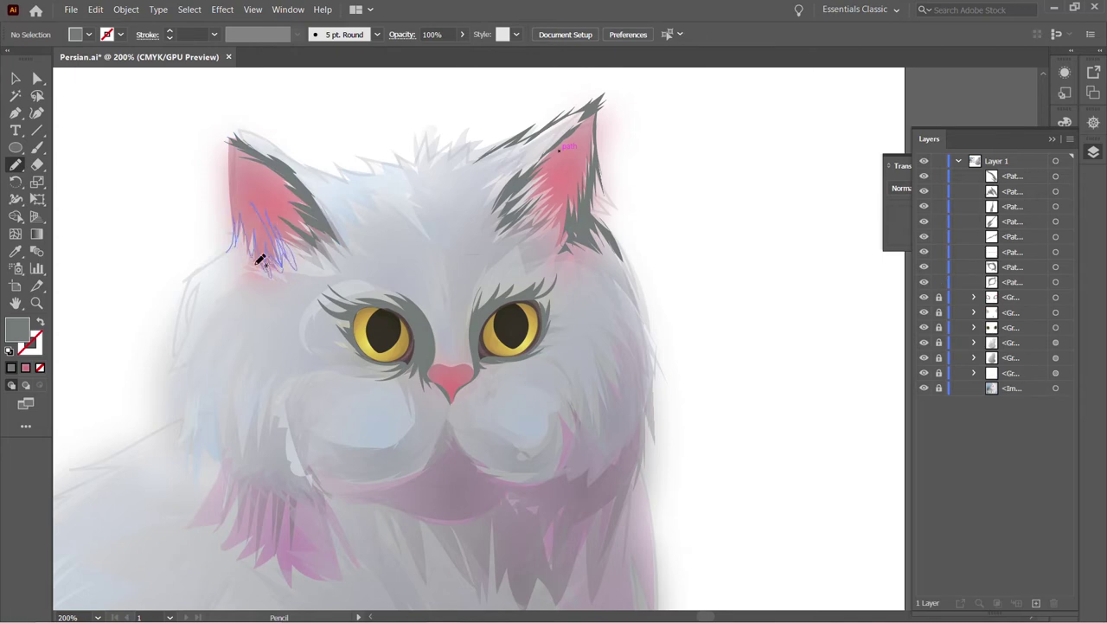
drag(562, 281, 529, 309)
key(ctrl+z)
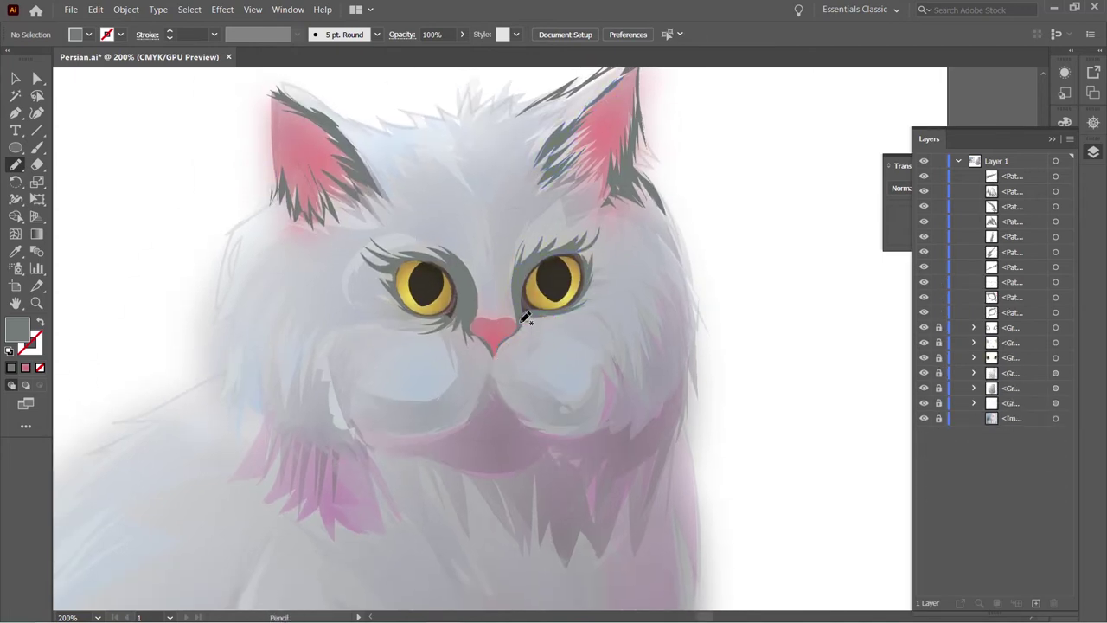
- Outline the mouth and the right cheek with dark lines
drag(515, 337, 515, 338)
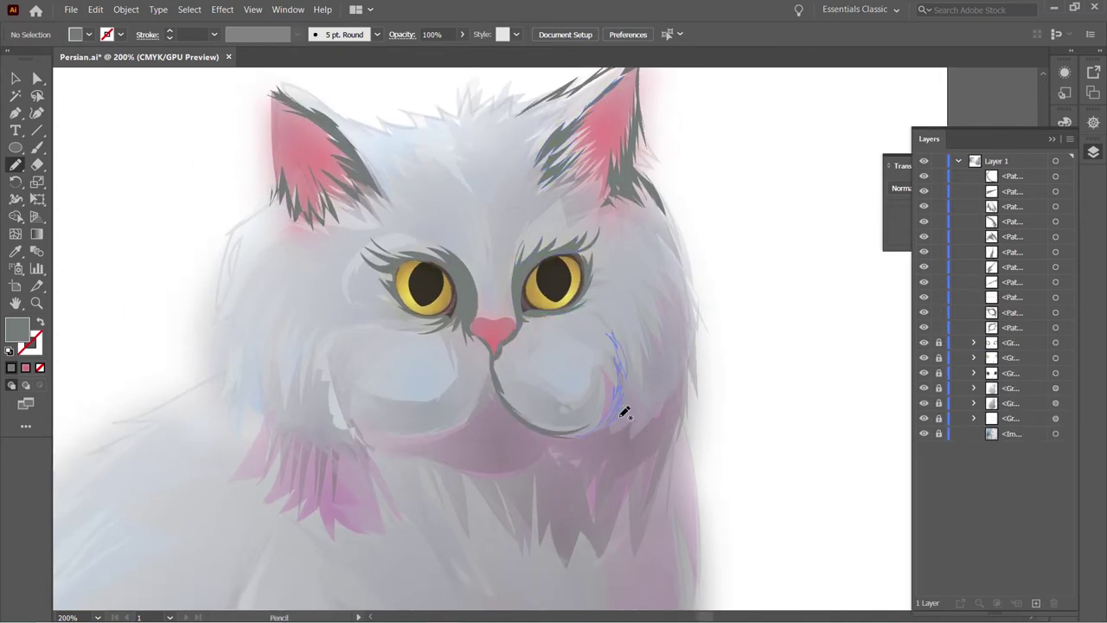
drag(625, 412, 623, 410)
scroll(400, 334, down, 3)
drag(431, 329, 430, 329)
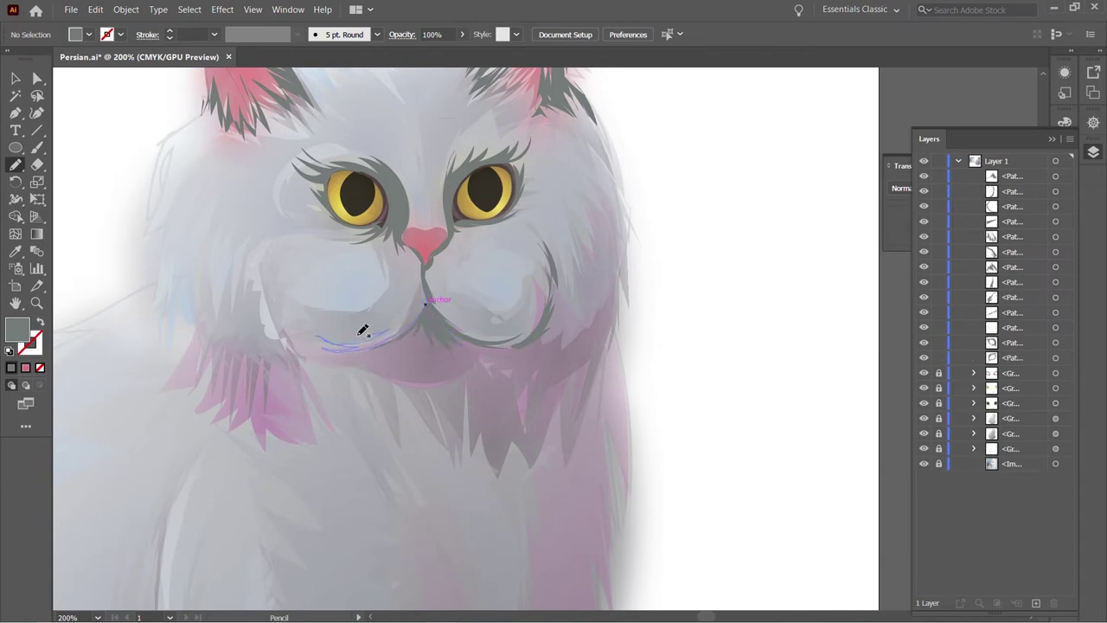
drag(363, 329, 364, 330)
scroll(346, 291, up, 3)
- Draw dark lines down both cheeks and a fur tuft below the chin, then zoom out
mouse_move(272, 282)
mouse_down()
mouse_move(288, 345)
mouse_move(341, 381)
mouse_move(465, 377)
mouse_move(493, 357)
mouse_up()
scroll(346, 346, down, 3)
scroll(390, 372, up, 2)
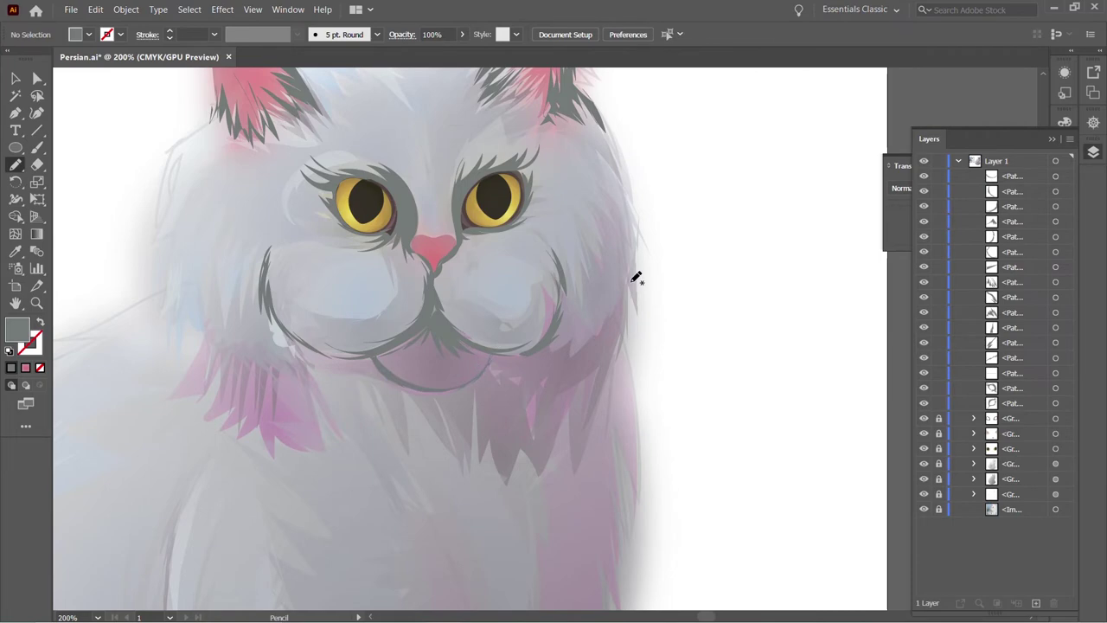
scroll(637, 277, down, 2)
scroll(543, 447, left, 2)
drag(549, 325, 538, 320)
drag(399, 312, 439, 336)
key(ctrl+minus)
key(ctrl+minus)
key(ctrl+minus)
- Draw dark fur strokes along the cat's right side
scroll(403, 403, down, 2)
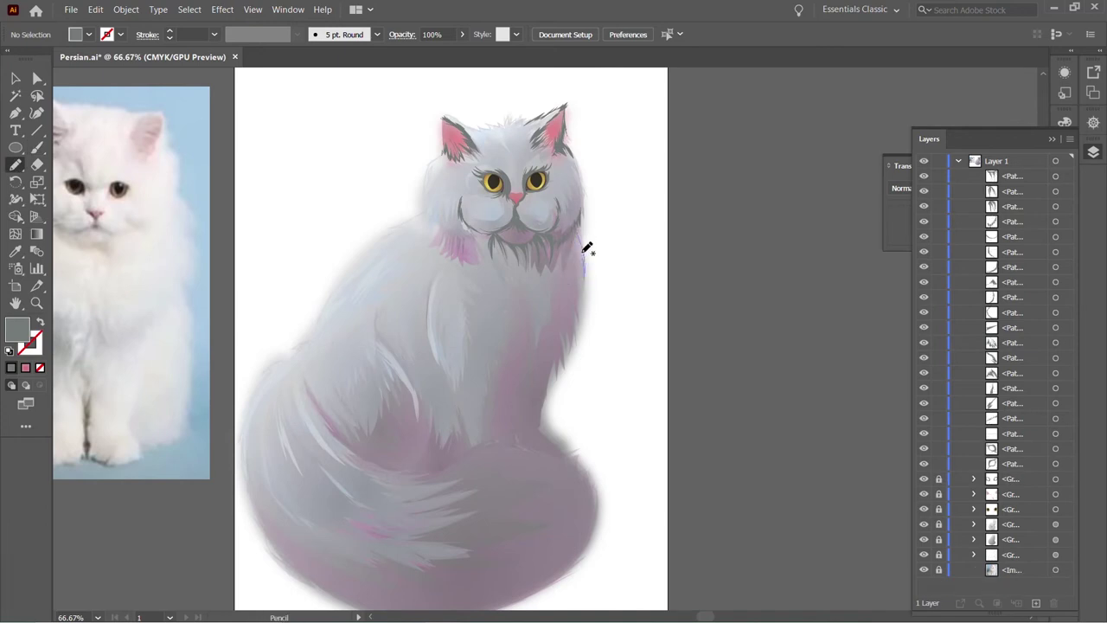
drag(571, 261, 572, 263)
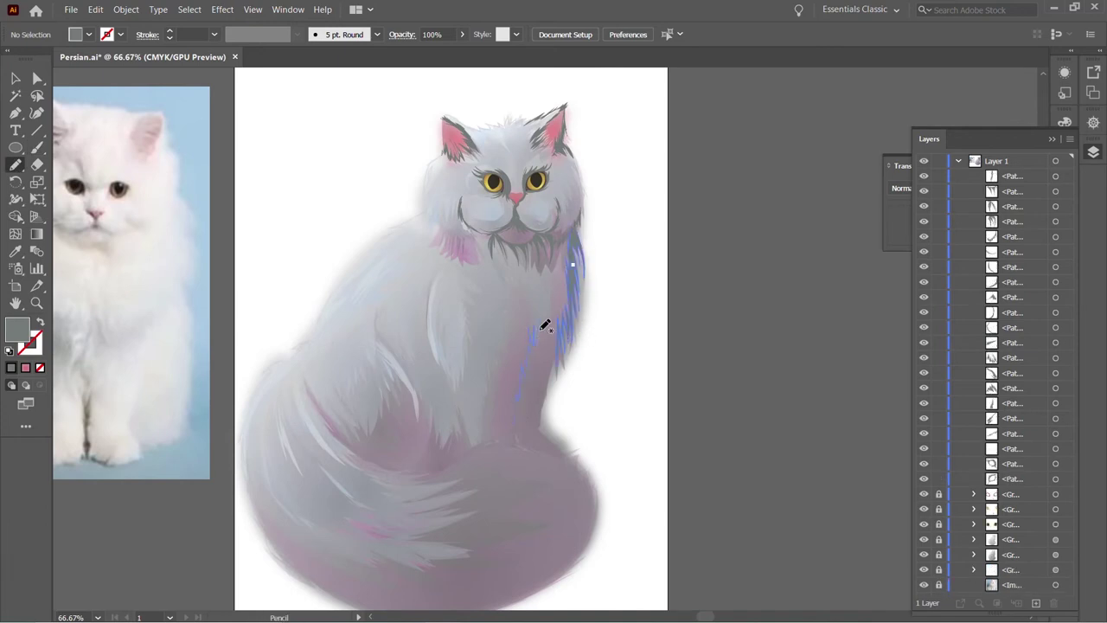
drag(531, 443, 550, 429)
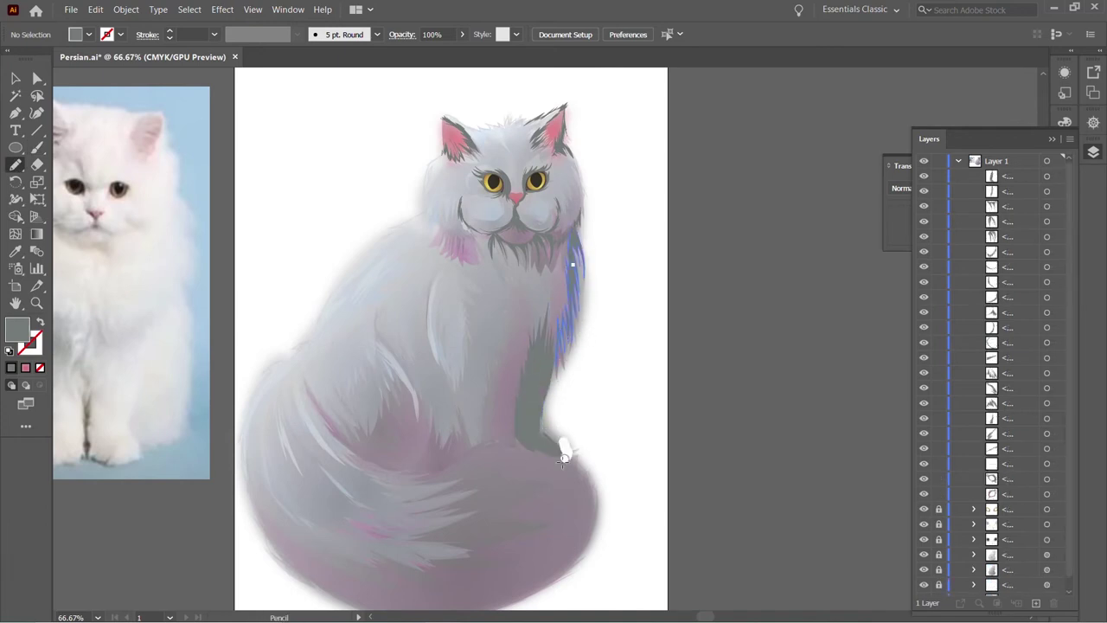
scroll(516, 496, down, 2)
- Outline the tail's underside, lower left and upper edge with dark strokes
drag(616, 471, 410, 559)
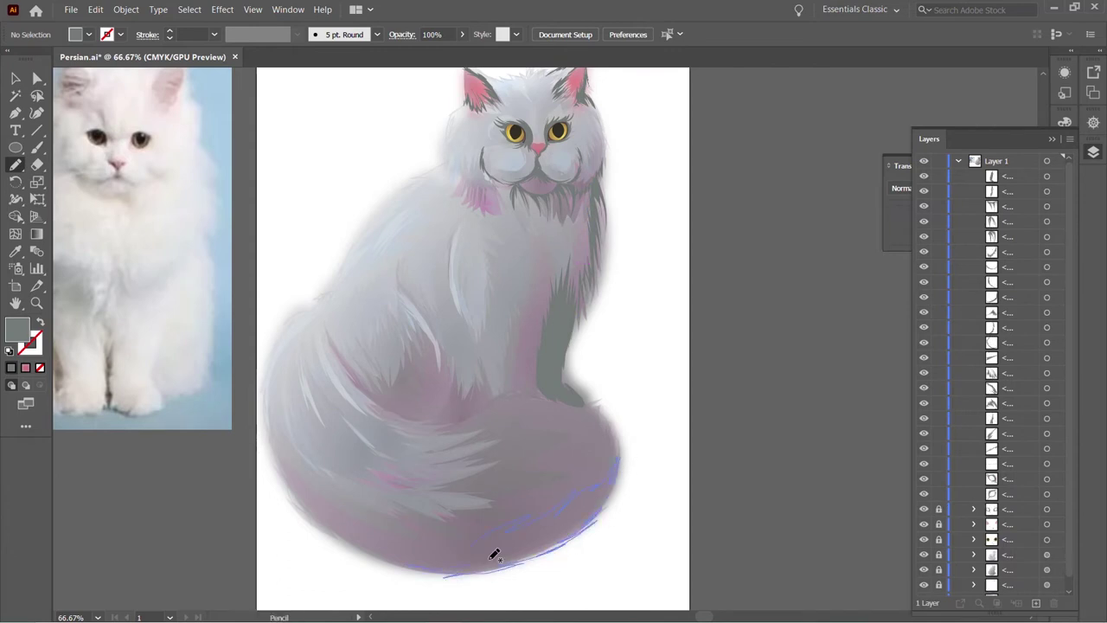
scroll(260, 343, down, 2)
drag(374, 480, 411, 498)
scroll(415, 311, up, 2)
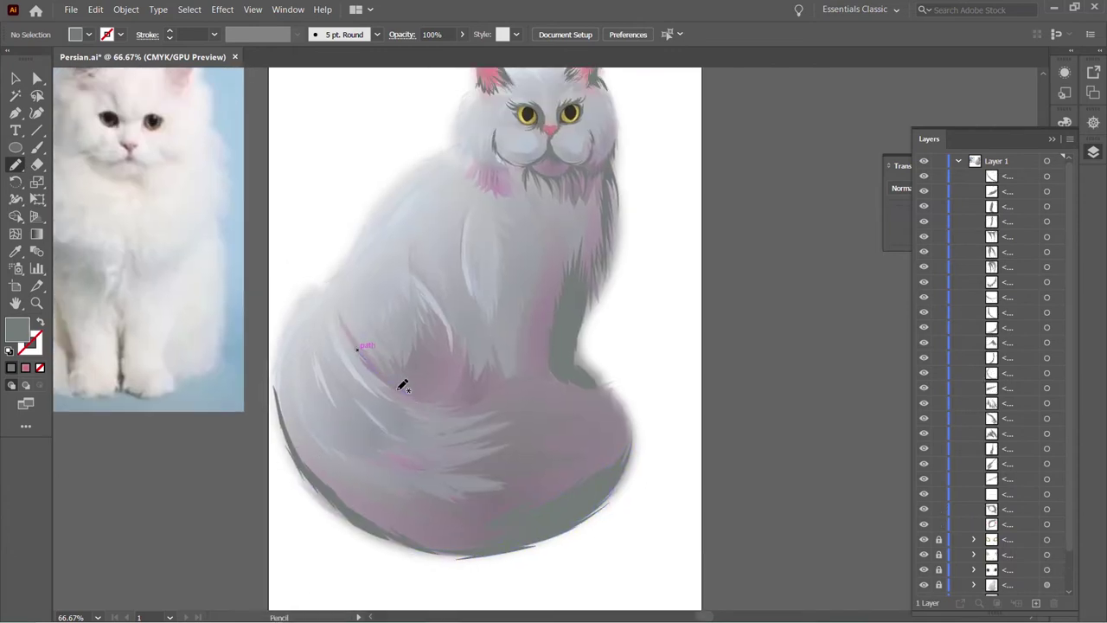
drag(401, 389, 381, 381)
scroll(470, 309, down, 1)
- Add dark fur strokes on the belly, chest and left side, then open the fill Color Picker
drag(456, 323, 456, 322)
drag(379, 346, 442, 373)
drag(509, 348, 509, 349)
drag(409, 221, 449, 284)
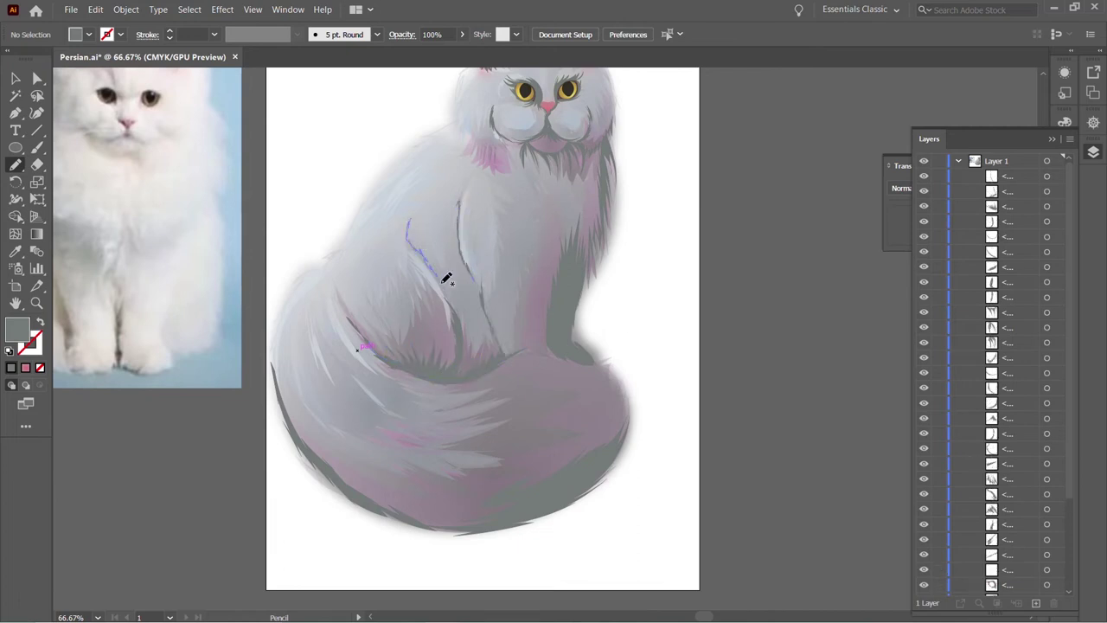
drag(338, 287, 353, 316)
double_click(17, 329)
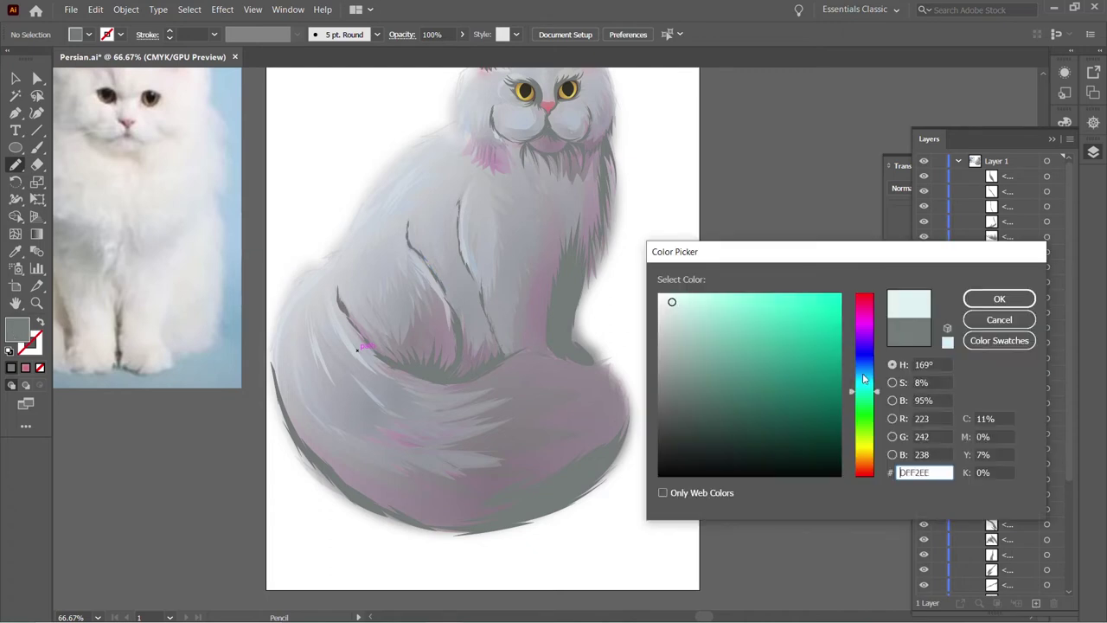
- Confirm the pale light-blue colour and paint highlight strokes on the chest and left flank
click(987, 297)
drag(478, 180, 463, 261)
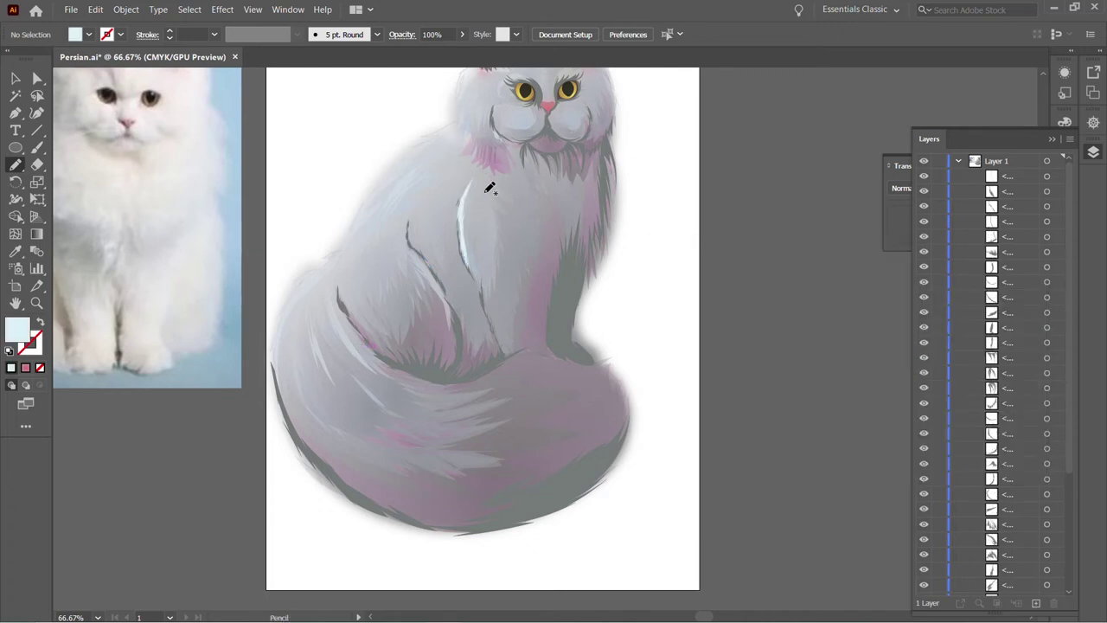
drag(486, 188, 472, 239)
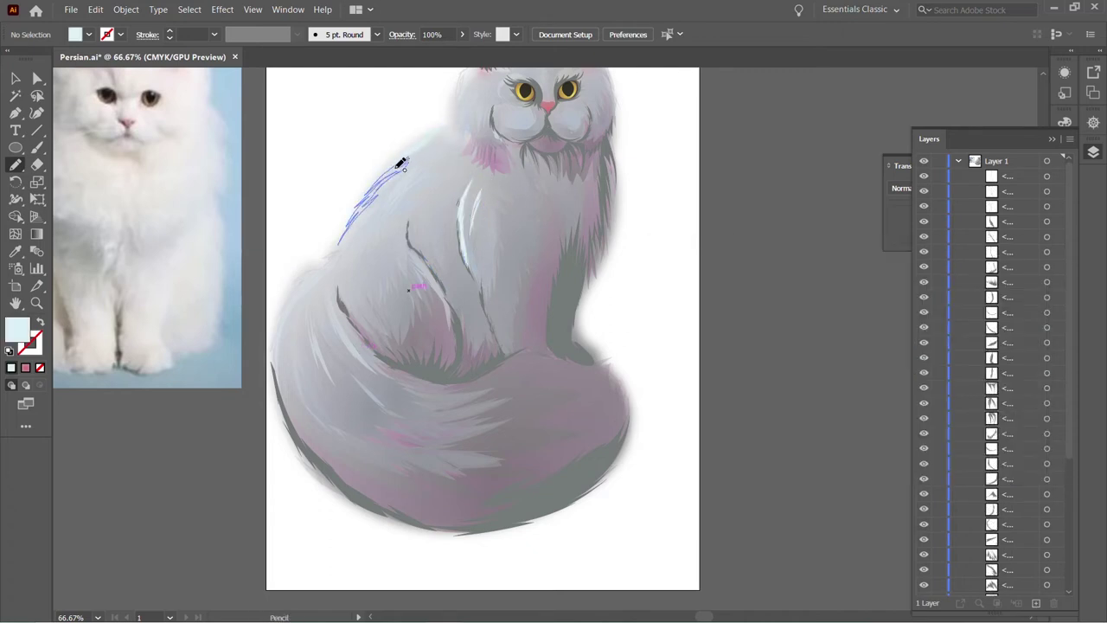
drag(401, 163, 401, 164)
drag(321, 301, 323, 325)
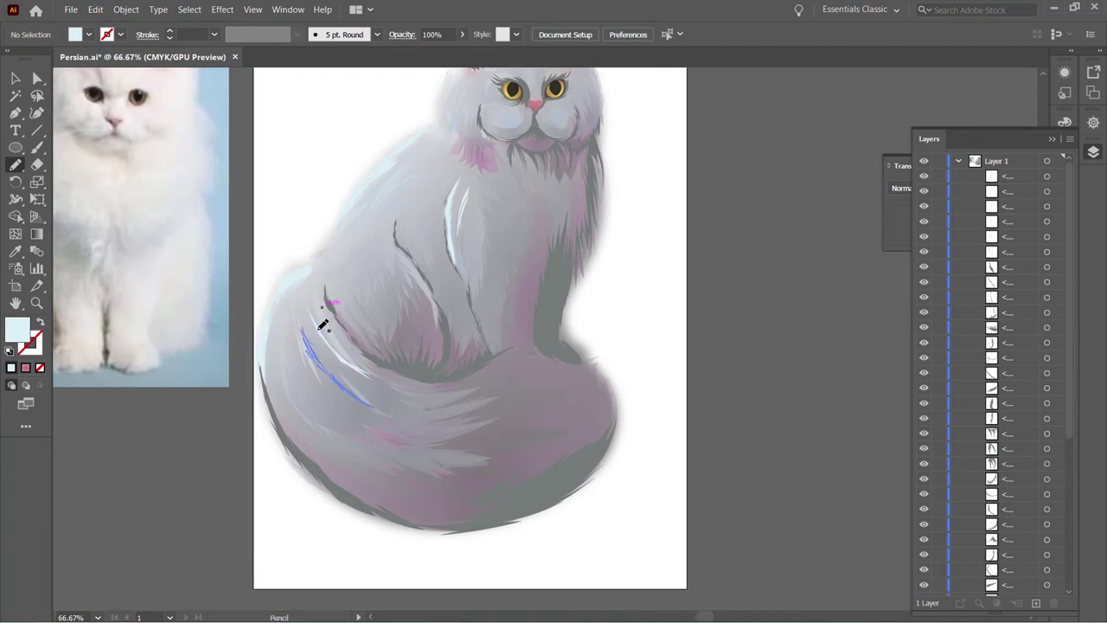
drag(370, 289, 343, 257)
drag(367, 188, 407, 260)
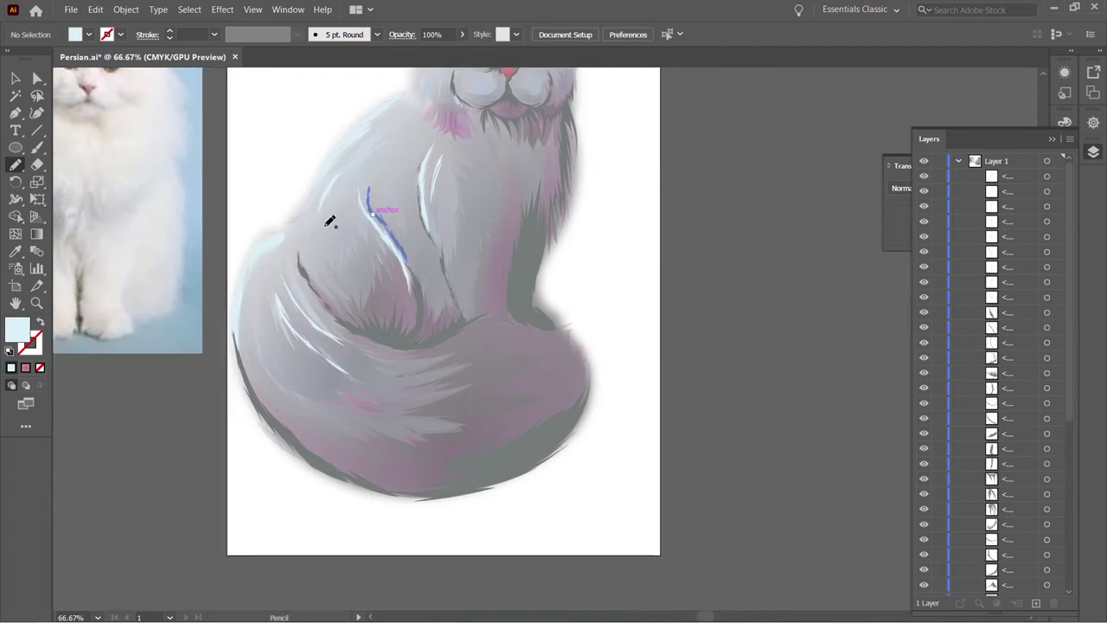
- Add pale highlight strokes near the ears, forehead, both cheeks and lower chest
scroll(363, 199, up, 3)
drag(425, 116, 405, 154)
drag(435, 95, 385, 103)
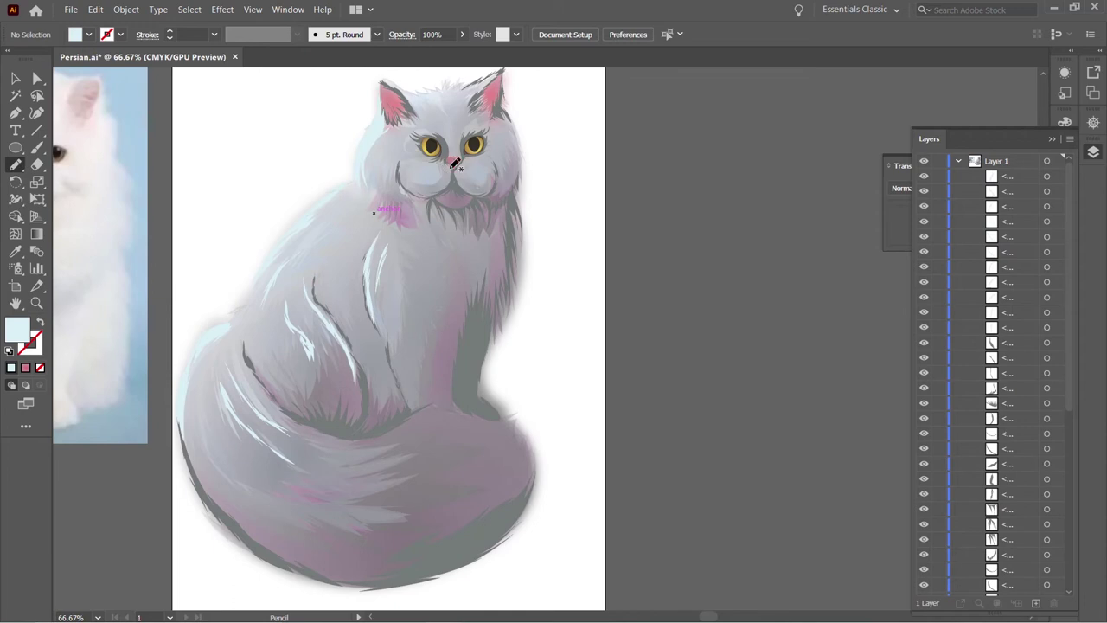
mouse_move(483, 114)
mouse_down()
mouse_move(461, 136)
mouse_move(403, 139)
mouse_move(406, 182)
mouse_up()
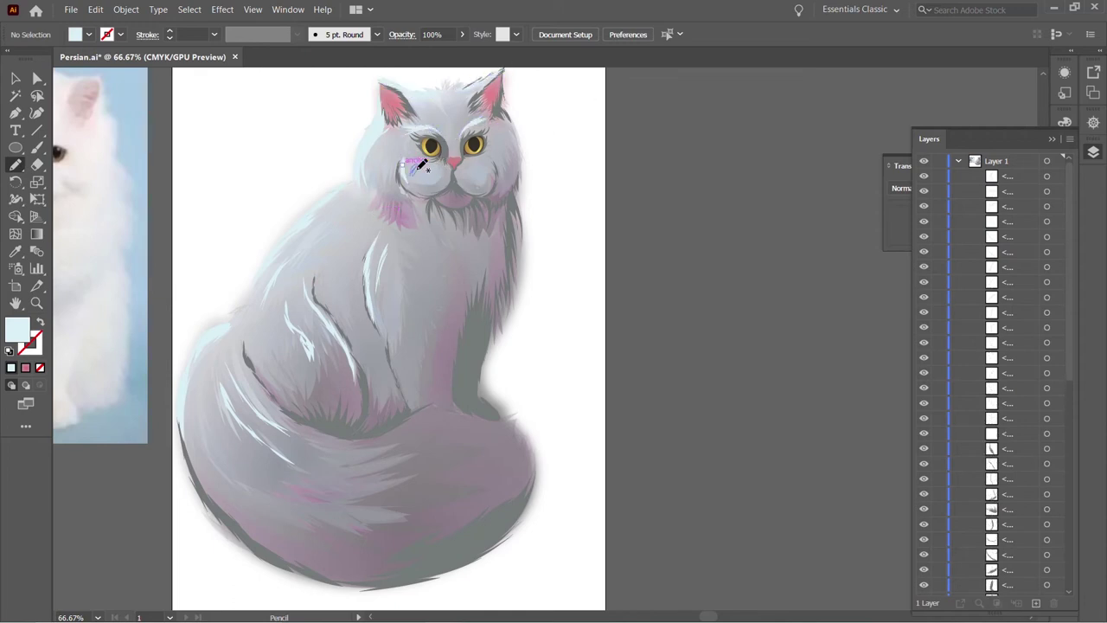
drag(490, 158, 510, 178)
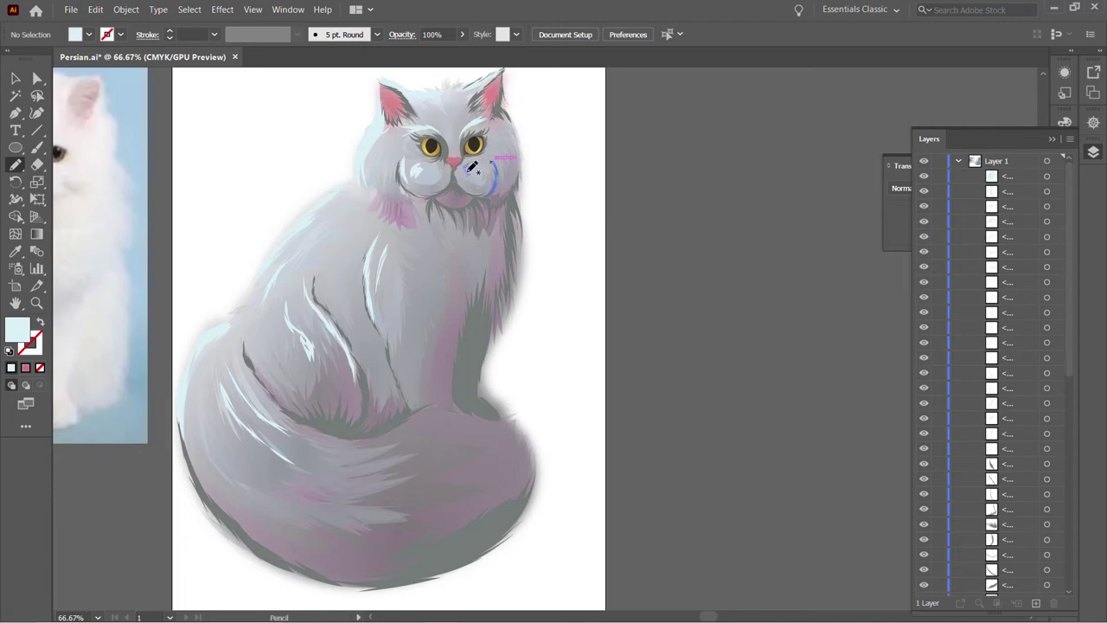
drag(508, 107, 496, 120)
mouse_move(466, 323)
mouse_down()
mouse_move(450, 248)
mouse_move(427, 308)
mouse_up()
drag(445, 105, 443, 102)
- Select the highlight strokes and preview blend modes in Transparency, keeping Normal
key(ctrl+a)
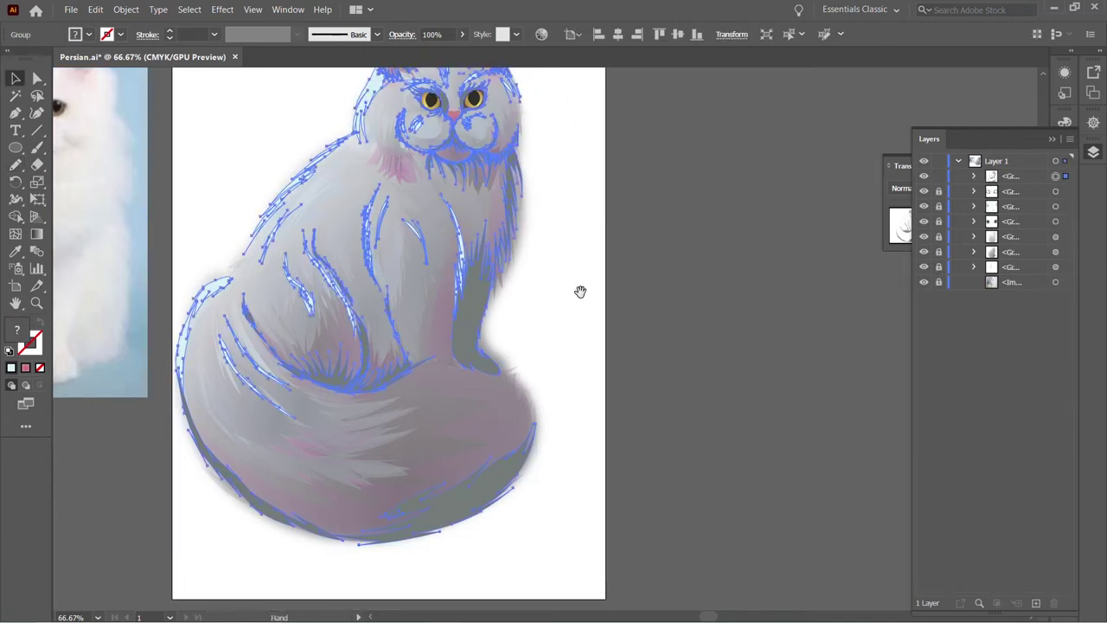
scroll(627, 285, up, 3)
key(shift+ctrl+F10)
key(v)
key(shift+ctrl+a)
scroll(760, 283, down, 2)
scroll(735, 288, left, 3)
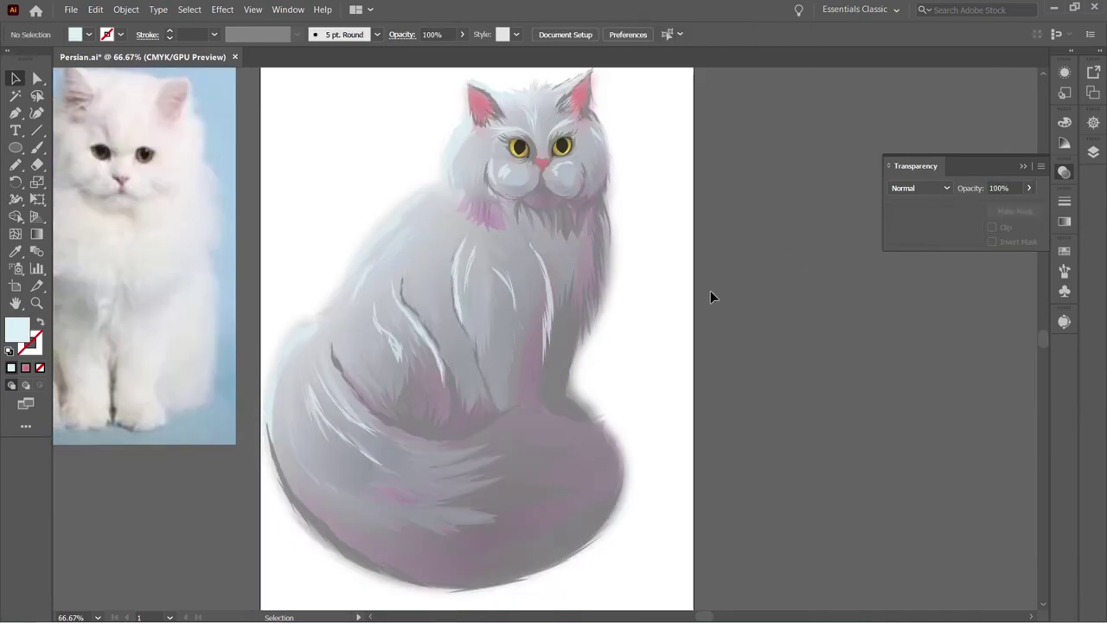
key(ctrl+a)
click(919, 188)
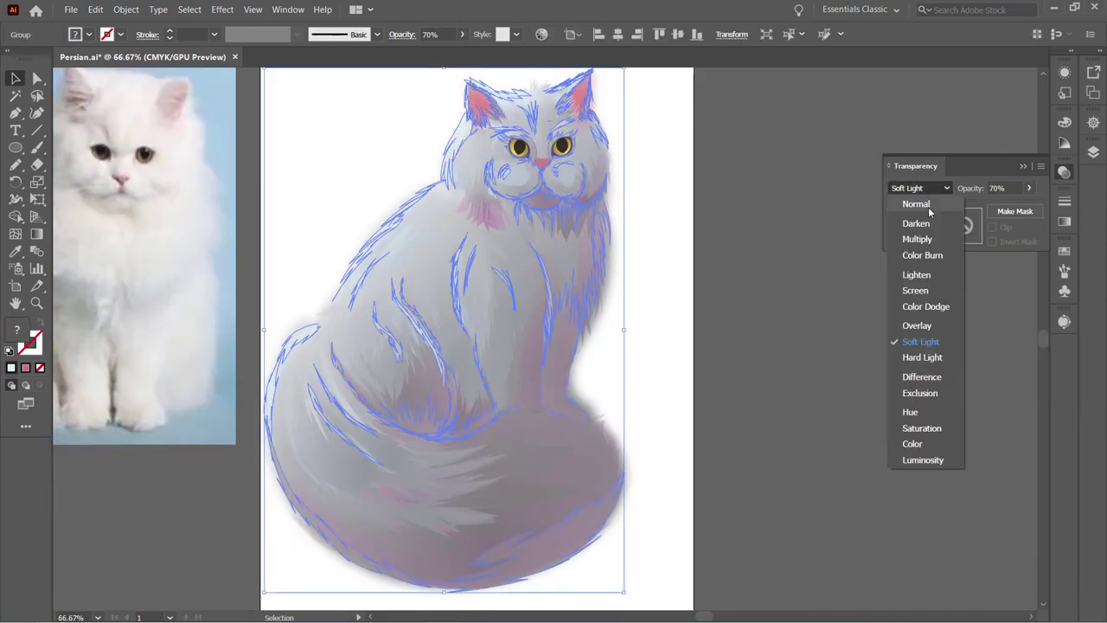
click(932, 209)
click(708, 286)
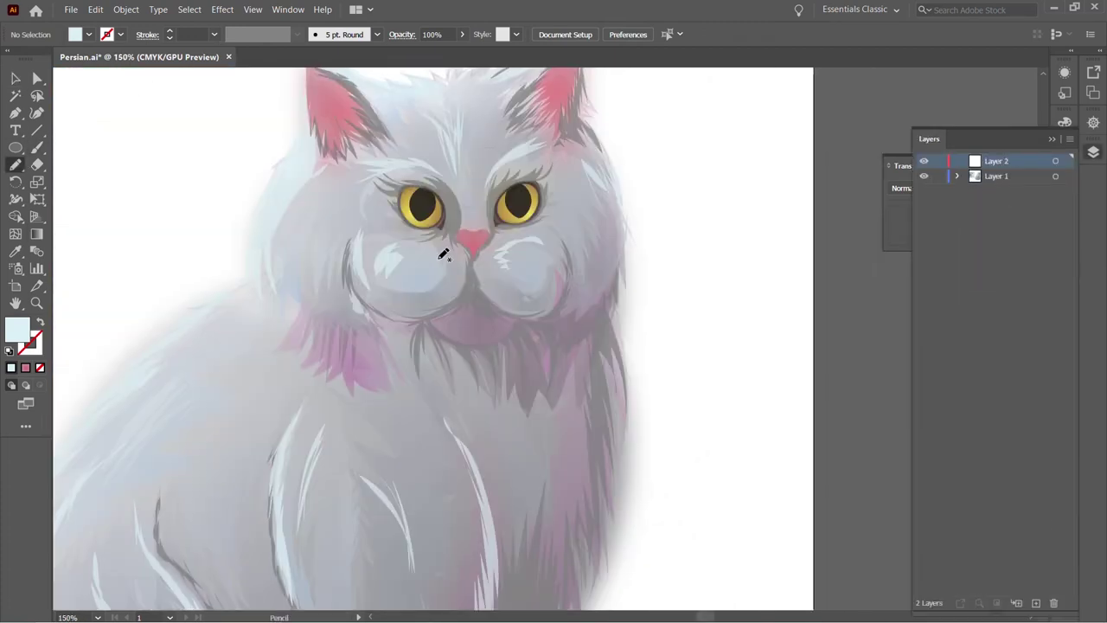
- Draw thin white whiskers extending left and right from the muzzle
key(ctrl+shift+a)
key(n)
drag(250, 374, 433, 252)
mouse_move(370, 360)
mouse_down()
mouse_move(438, 270)
mouse_move(277, 290)
mouse_up()
drag(432, 244, 278, 236)
mouse_move(498, 238)
mouse_down()
mouse_move(602, 209)
mouse_move(556, 241)
mouse_move(629, 235)
mouse_up()
- Add downward whiskers on the right side and white fur wisps inside the right ear
drag(532, 260, 592, 324)
drag(523, 264, 545, 327)
drag(562, 251, 679, 325)
scroll(425, 273, up, 3)
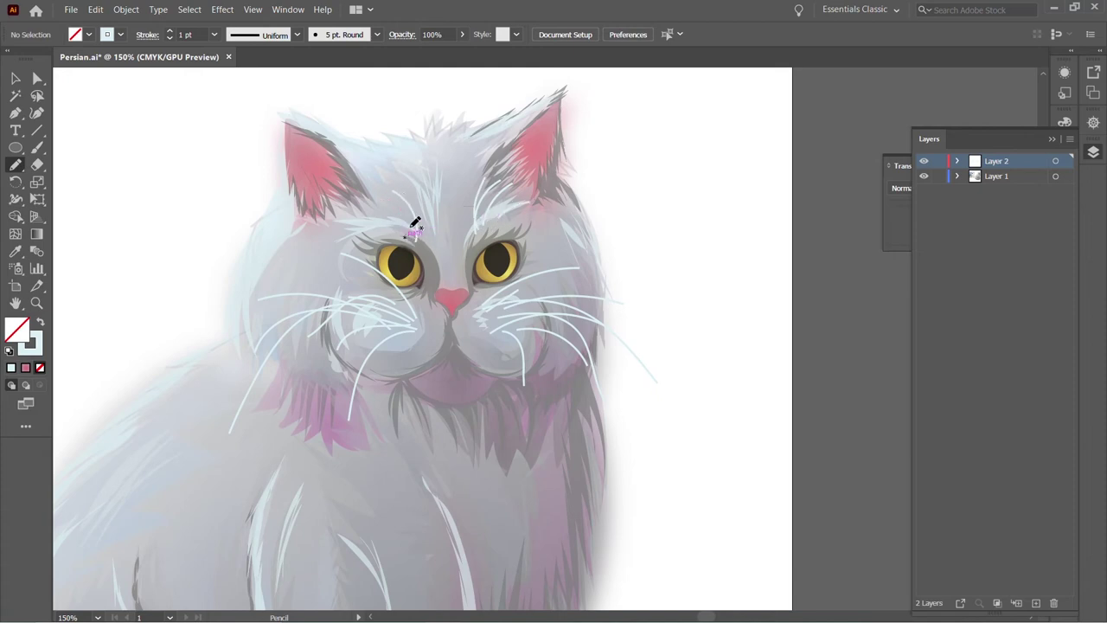
drag(517, 169, 558, 110)
drag(522, 164, 570, 147)
- Select the whisker strokes, then set the fill to a gradient in the Gradient panel
key(v)
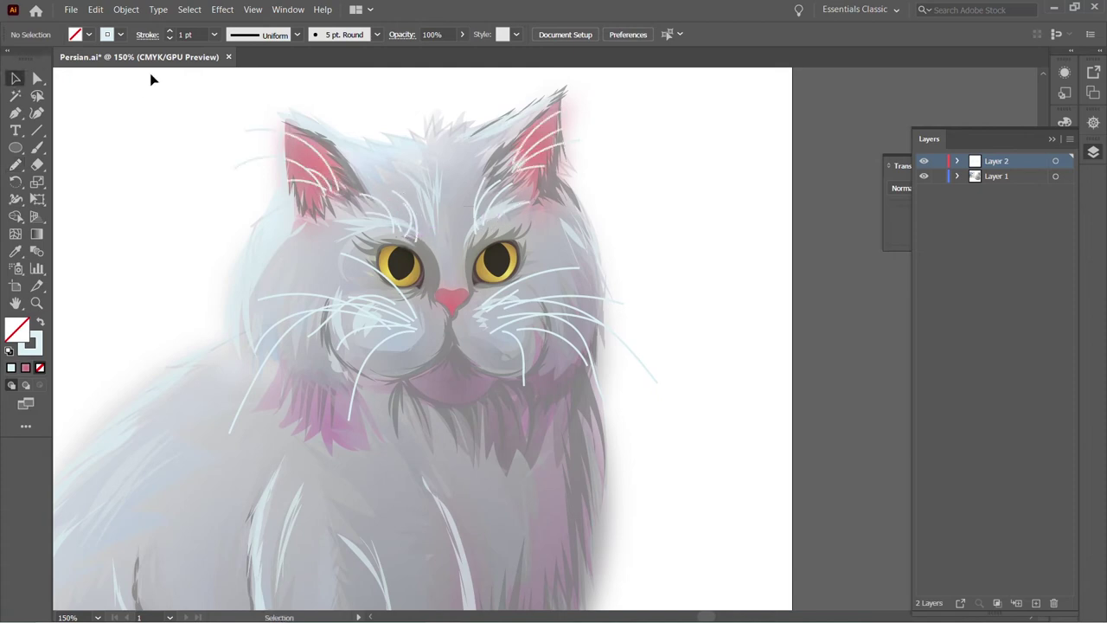
click(1055, 161)
key(ctrl+shift+a)
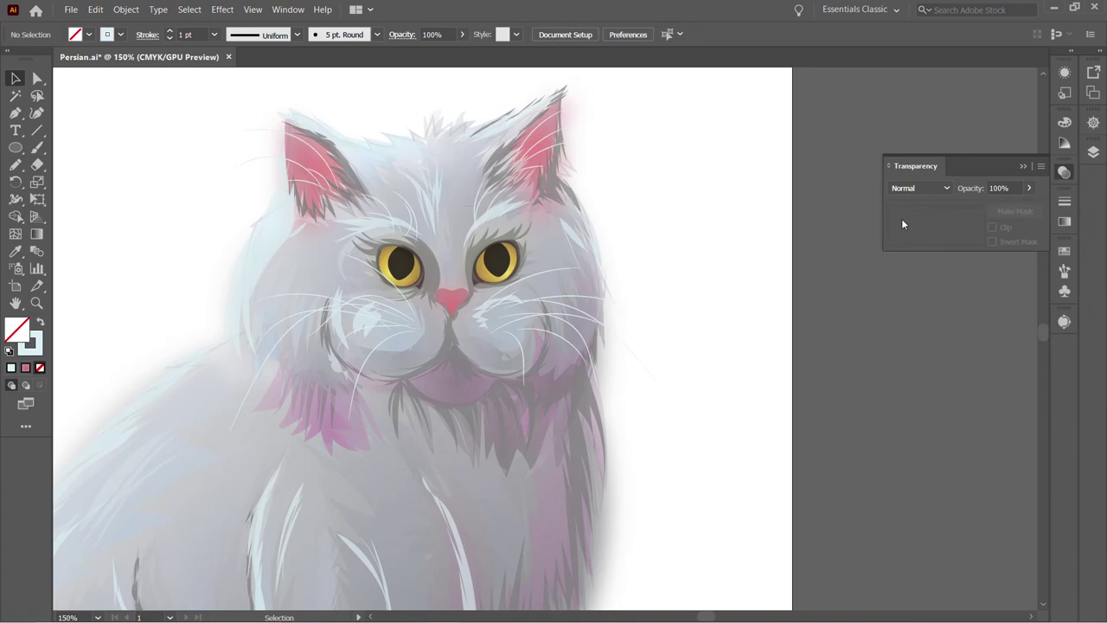
key(n)
key(F7)
key(ctrl+F9)
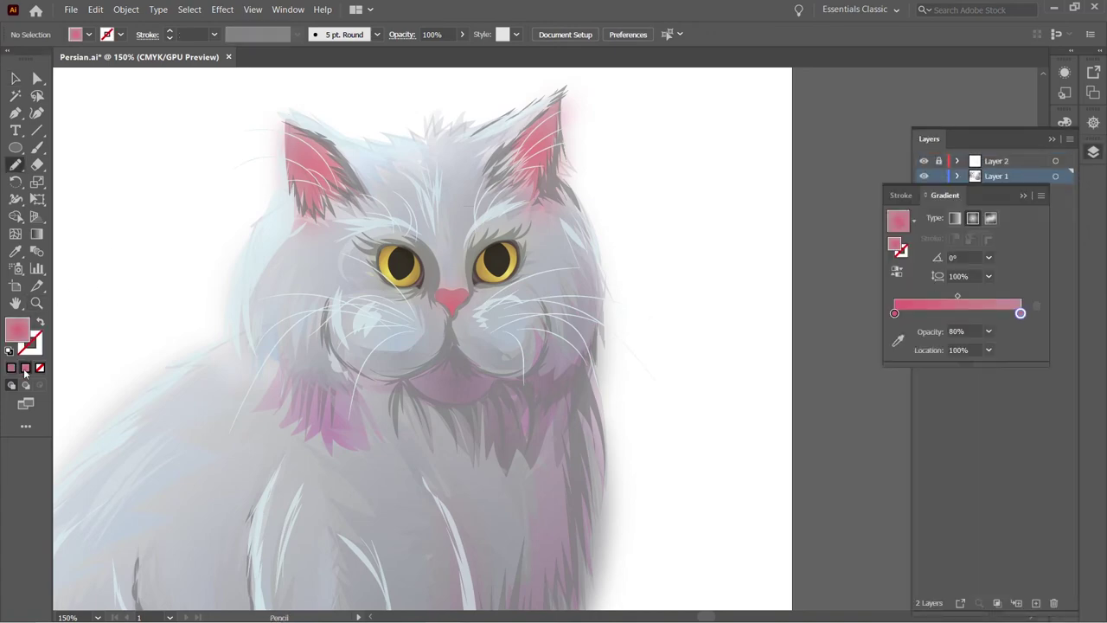
- Set a white-to-0%-opacity gradient and paint a soft white glow beside the nose
double_click(896, 313)
click(966, 390)
click(1021, 313)
click(989, 331)
click(1004, 352)
scroll(467, 329, up, 3)
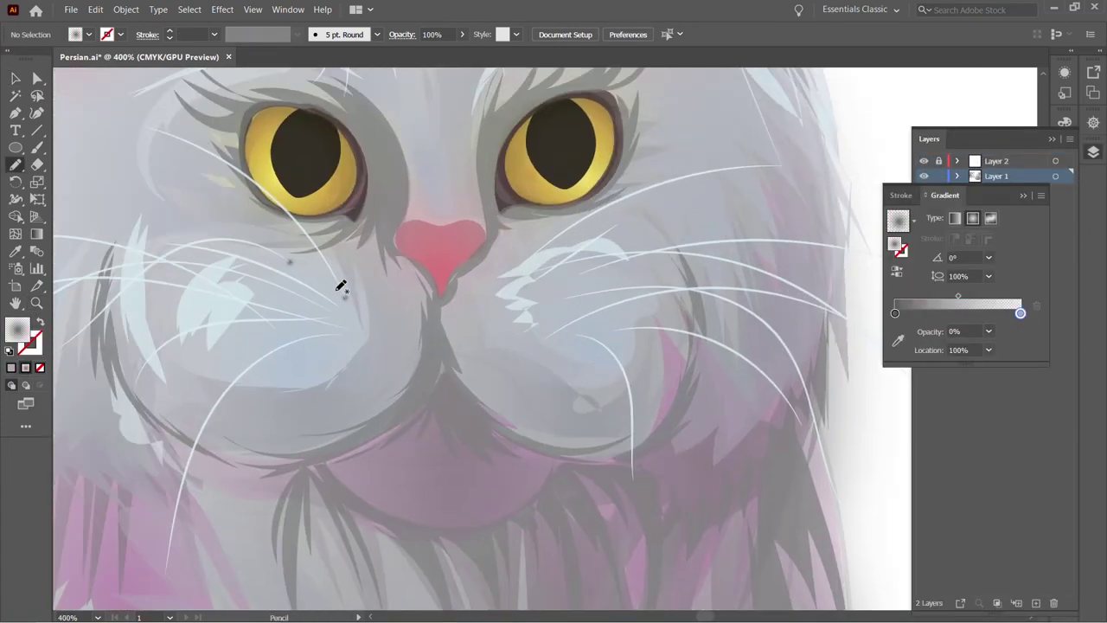
drag(330, 302, 305, 303)
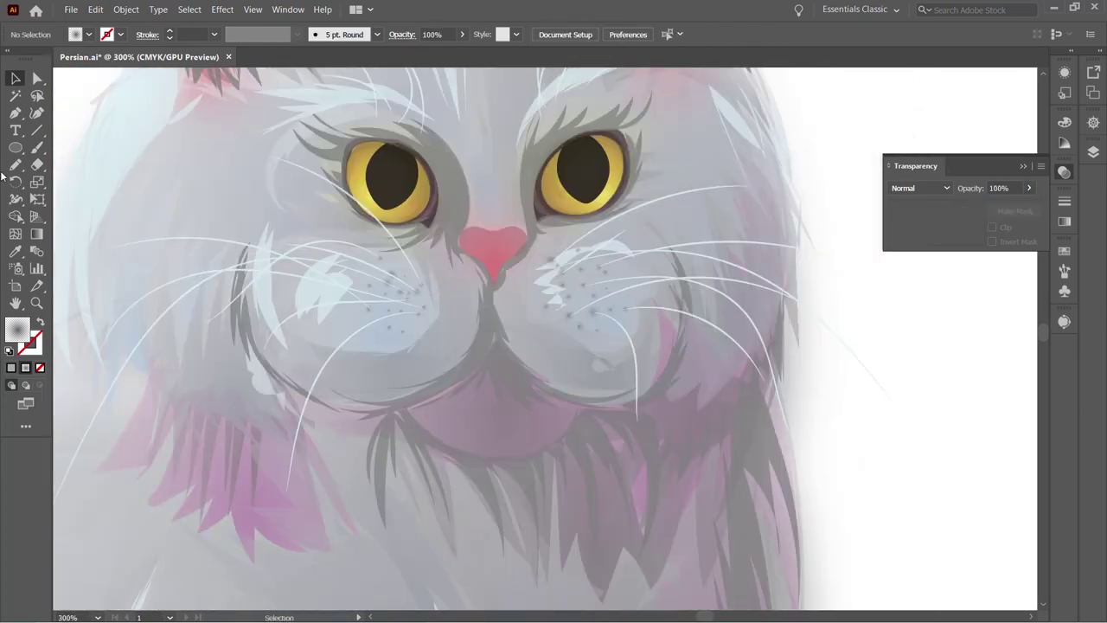
- Draw a dark stroke along the nose's lower-left edge and eyedrop the nose pink
key(n)
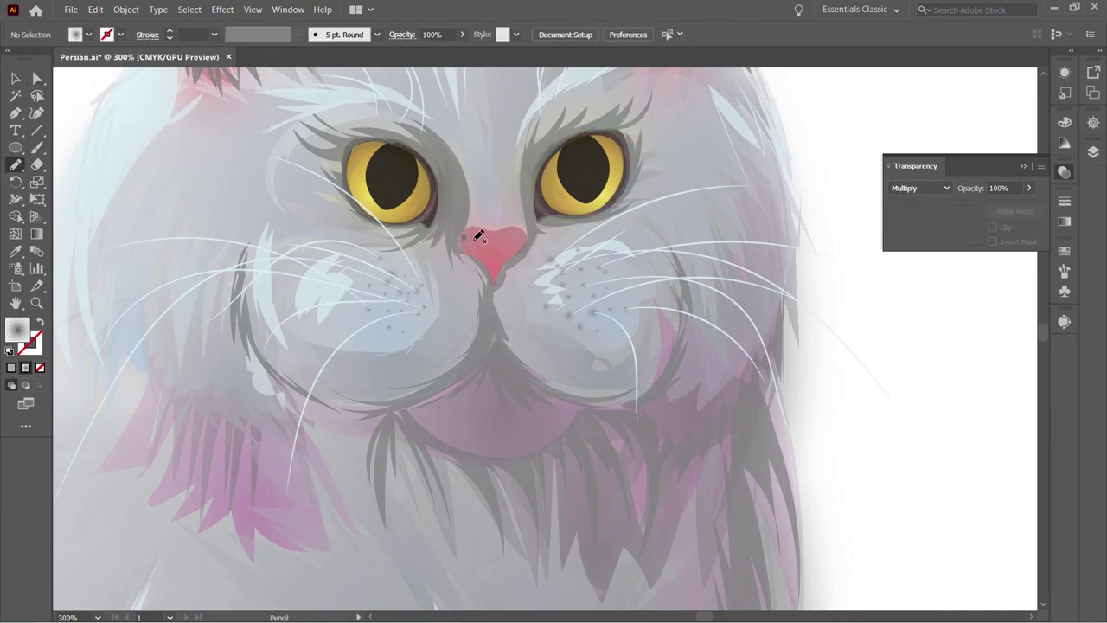
drag(494, 277, 464, 248)
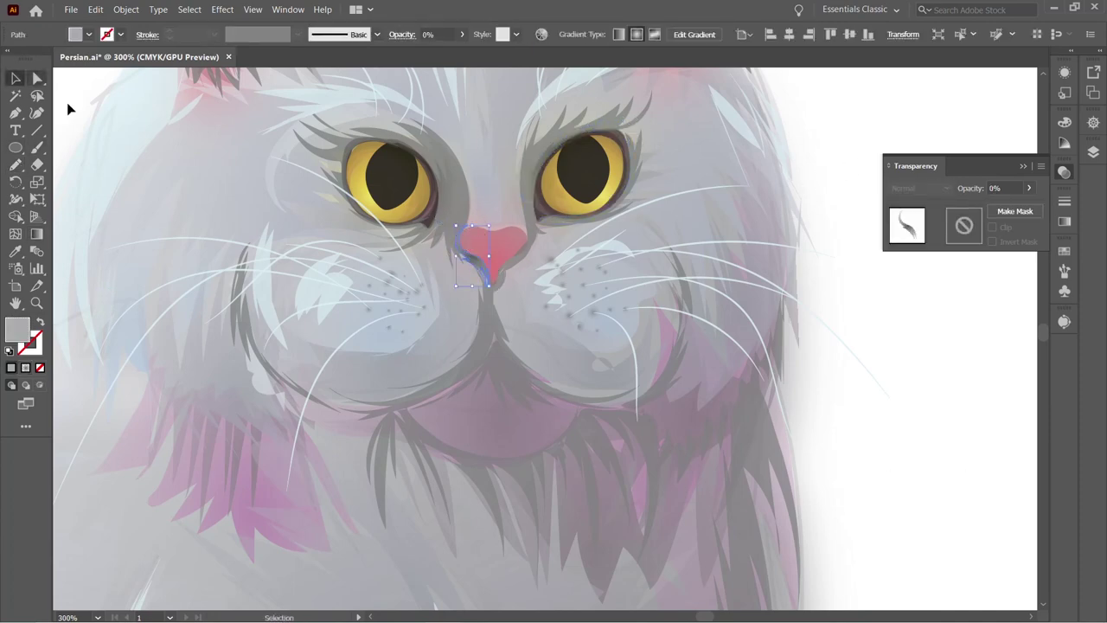
key(i)
click(492, 242)
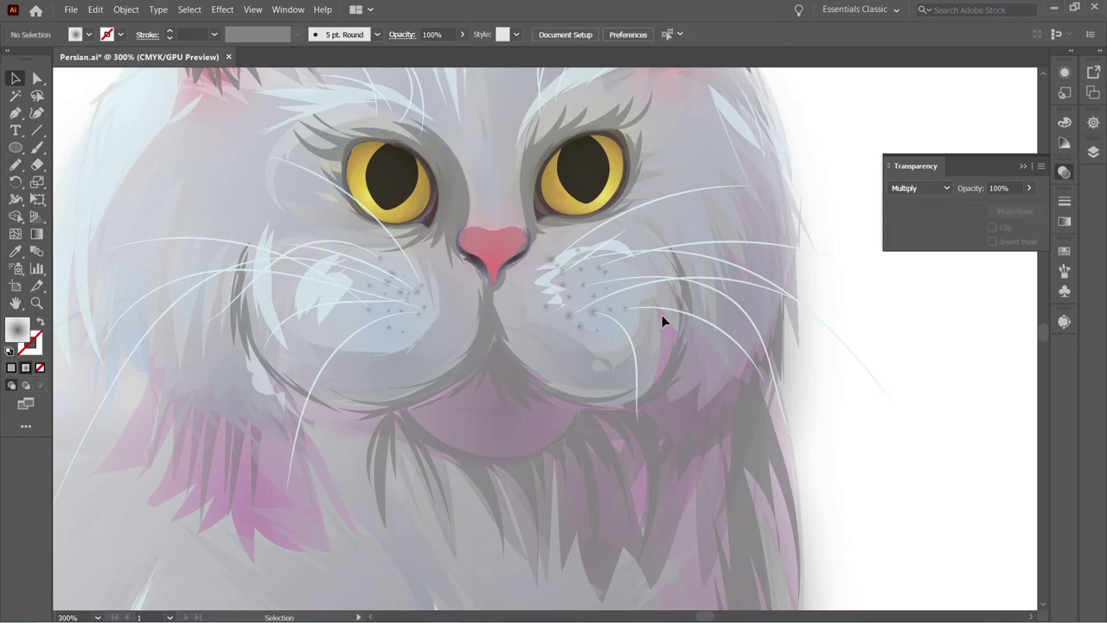
key(n)
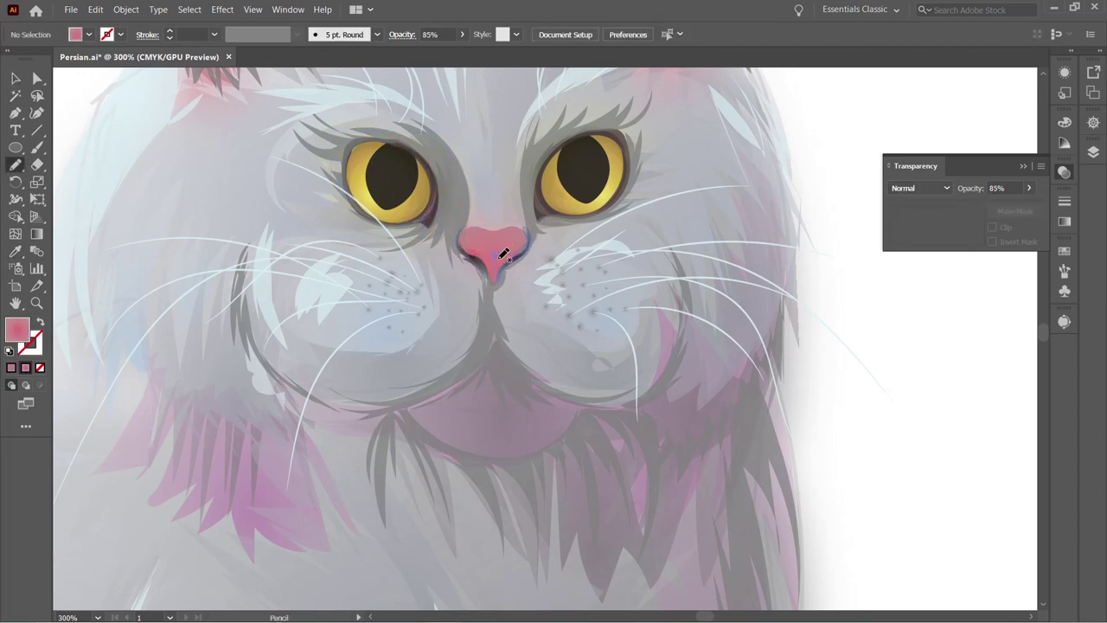
- Tint the left gradient stop light pink and draw a highlight across the nose top
click(1065, 221)
double_click(894, 313)
drag(892, 385, 916, 386)
click(1021, 313)
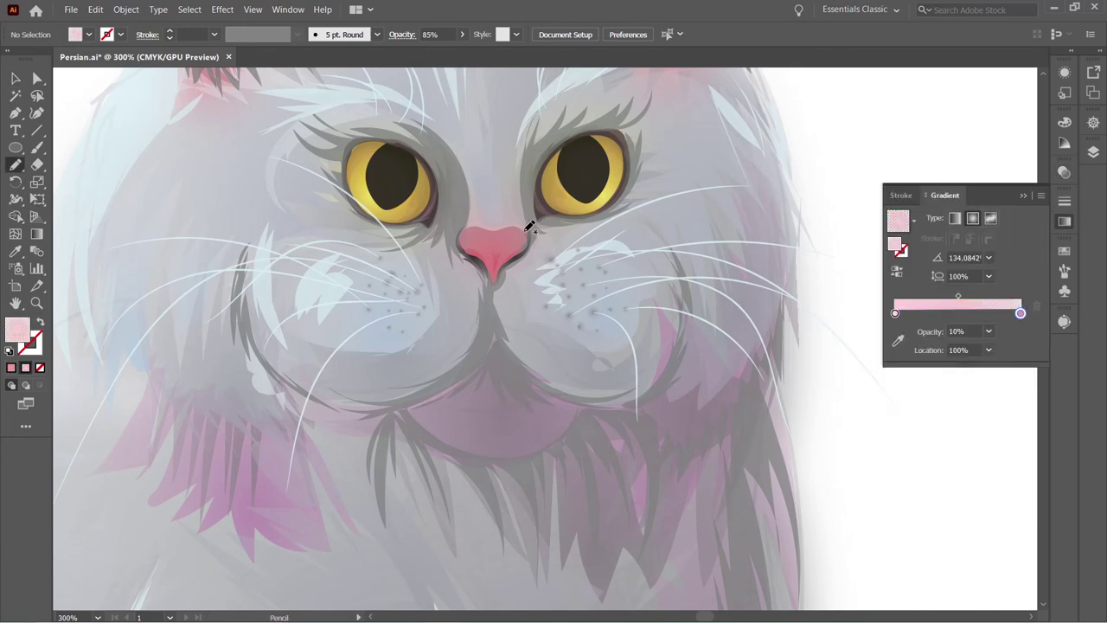
drag(543, 226, 525, 261)
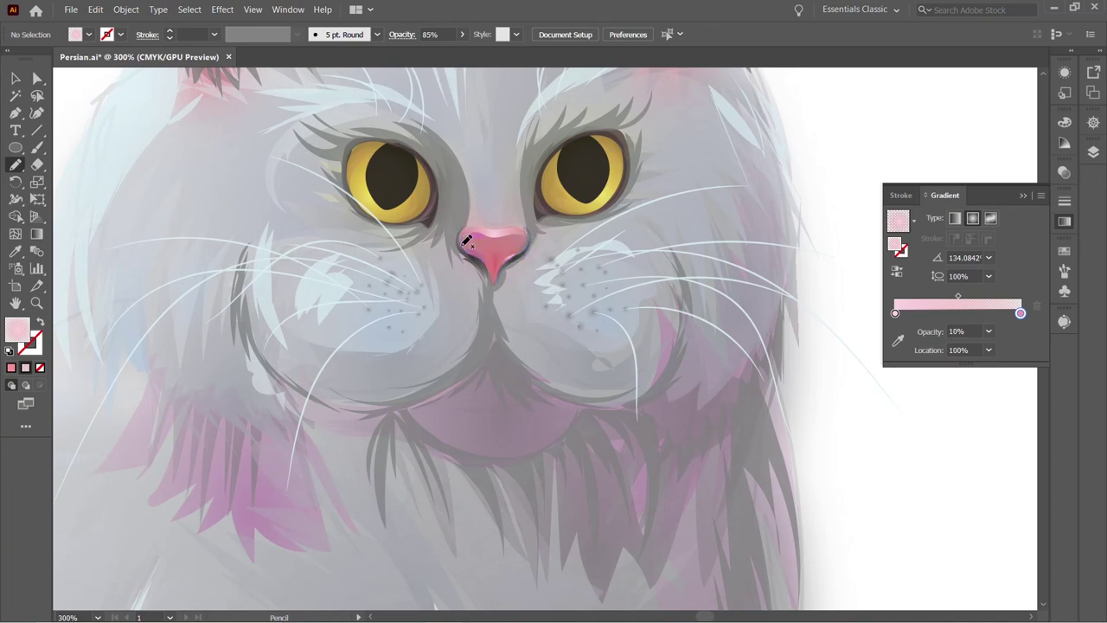
key(comma)
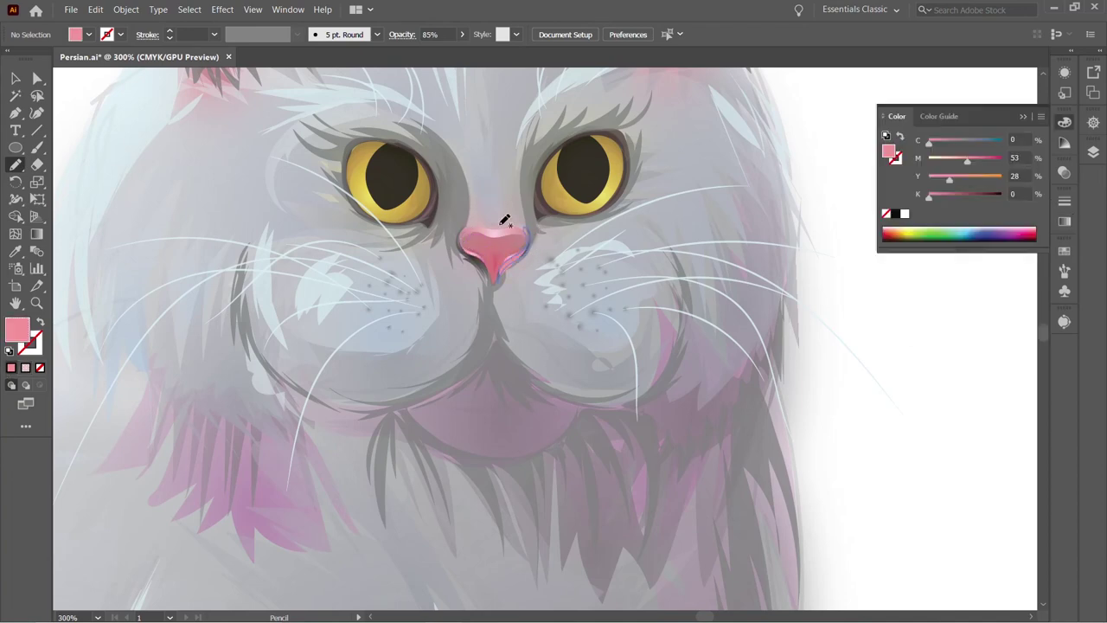
- Fill the small shape beside the nose with a dark colour for shadow
key(v)
click(521, 251)
double_click(17, 329)
key(Return)
key(ctrl+equal)
key(ctrl+equal)
key(ctrl+equal)
key(a)
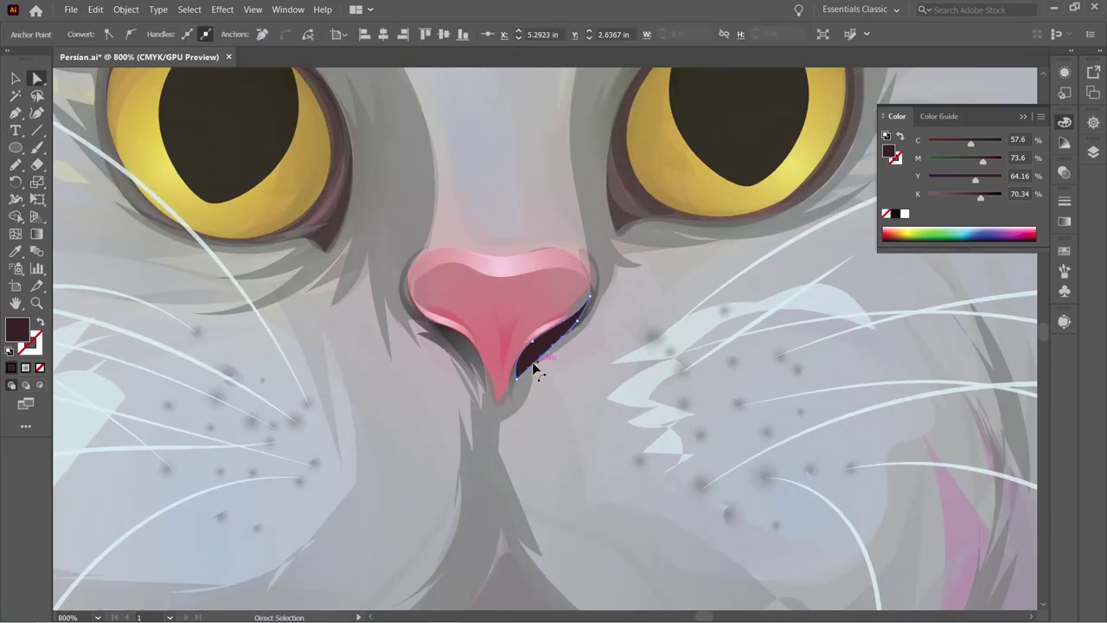
key(ctrl+shift+a)
key(n)
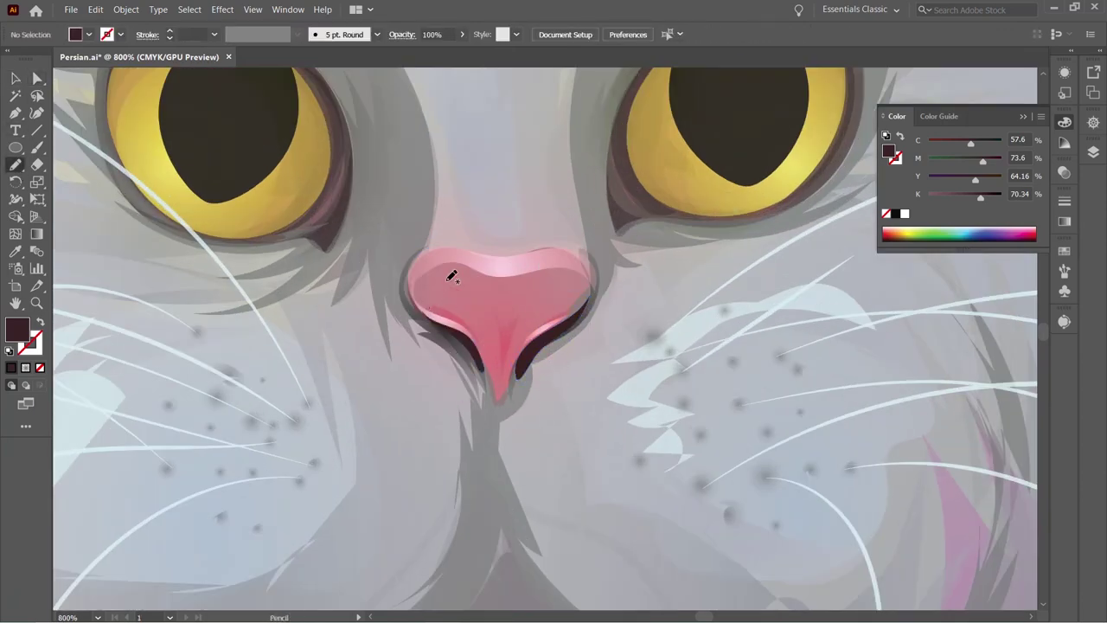
- Expand Layer 1 in the Layers panel and swap fill and stroke colours
key(ctrl+0)
key(v)
click(1094, 151)
click(958, 161)
key(x)
key(n)
key(ctrl+equal)
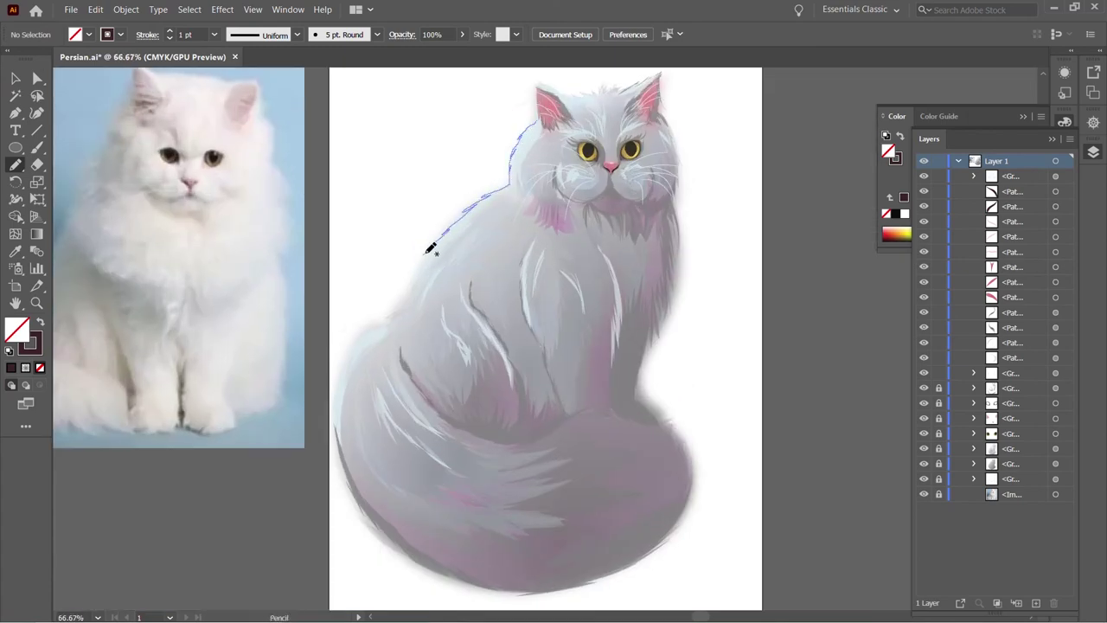
- Trace dark outline strokes around the cat's back, sides, bottom, head and ears
drag(431, 245, 384, 321)
drag(338, 417, 443, 560)
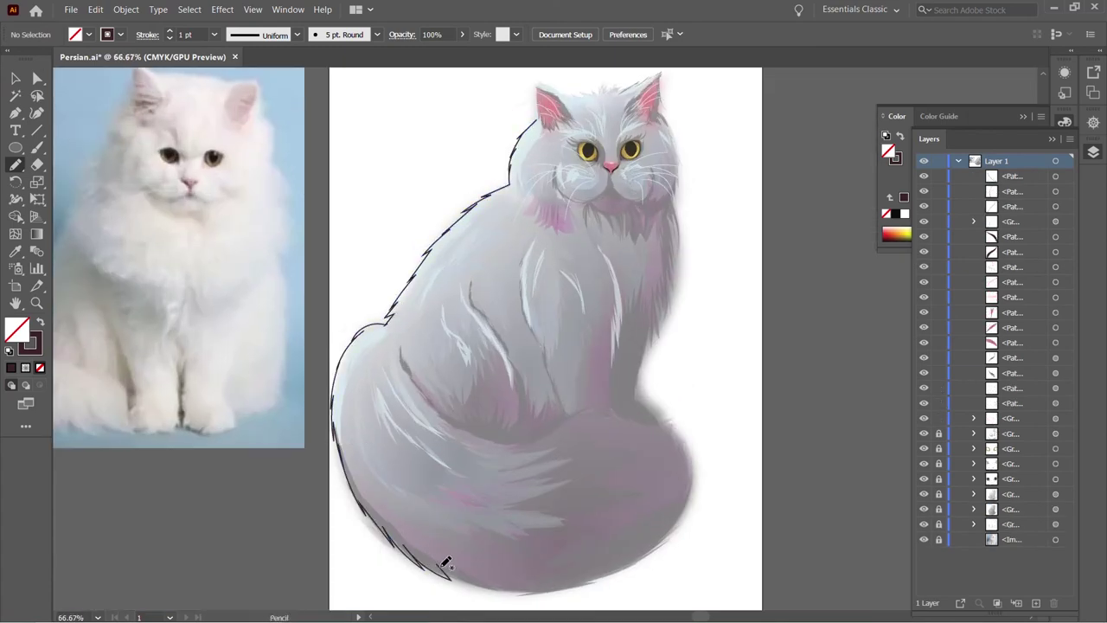
mouse_move(676, 534)
mouse_down()
mouse_move(687, 500)
mouse_move(634, 396)
mouse_up()
drag(677, 256, 680, 244)
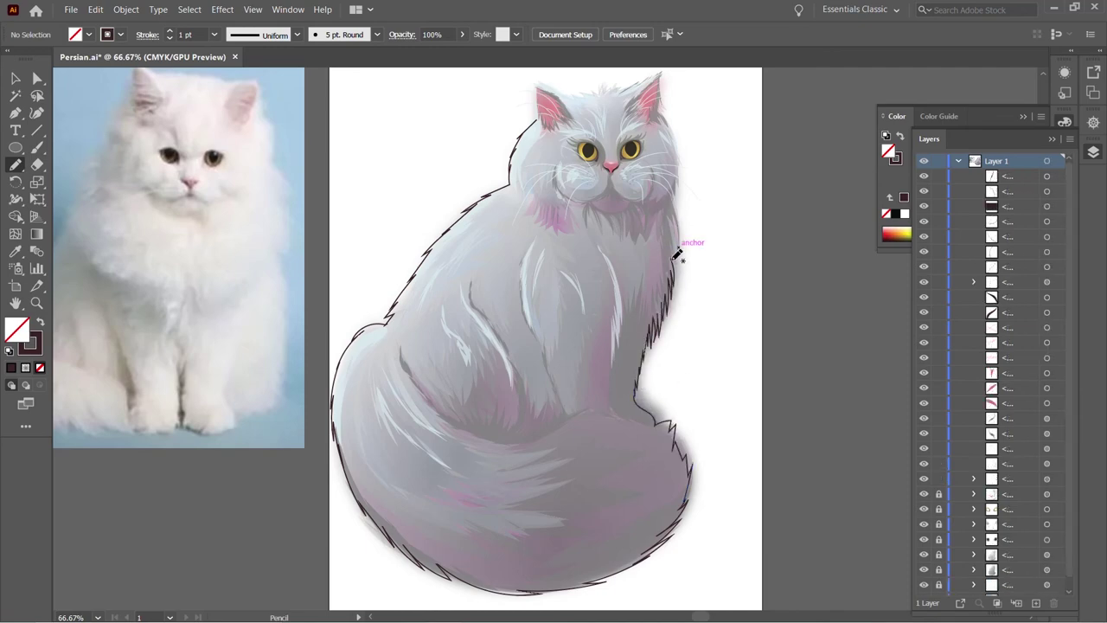
mouse_move(678, 204)
mouse_down()
mouse_move(664, 105)
mouse_move(592, 92)
mouse_move(538, 111)
mouse_up()
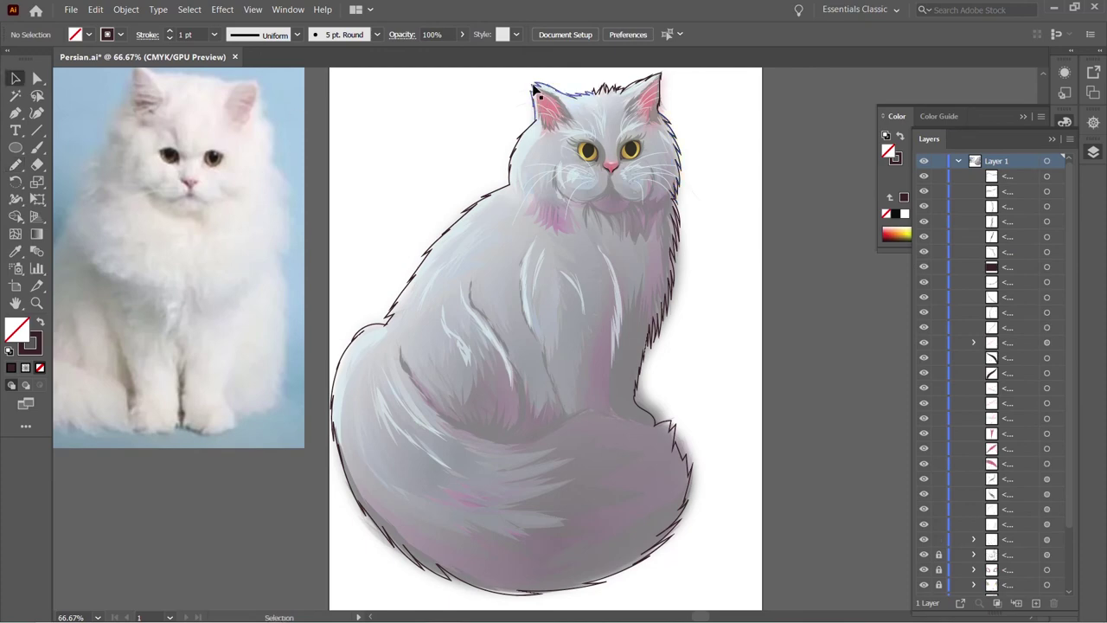
drag(645, 150, 605, 272)
- Group the outline strokes with Ctrl+G and hide the reference cat photo
key(v)
drag(346, 193, 409, 537)
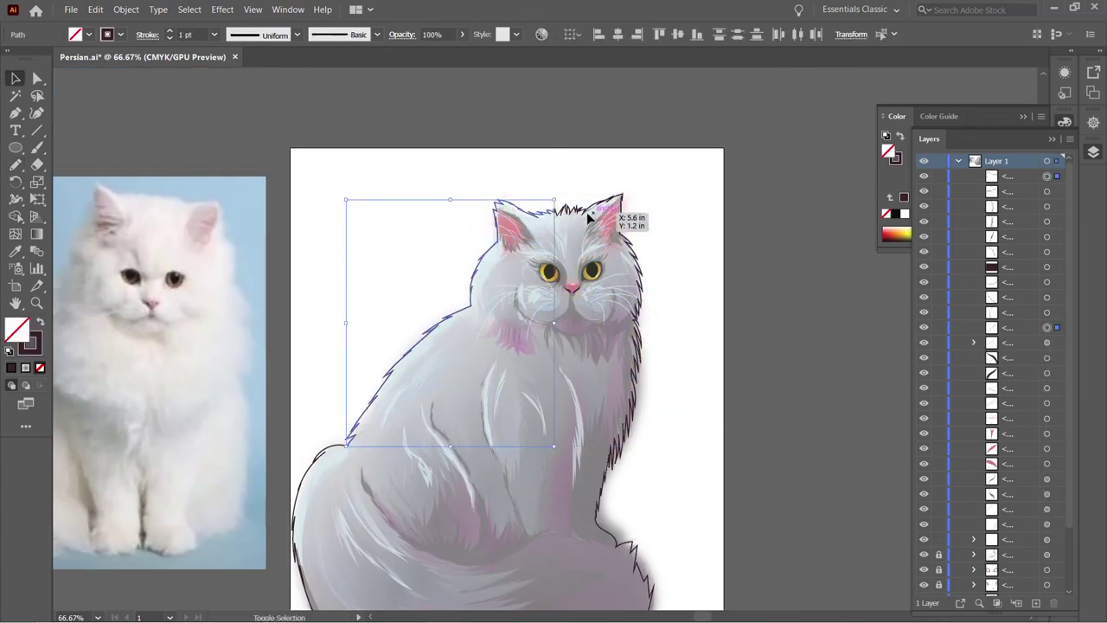
key(ctrl+g)
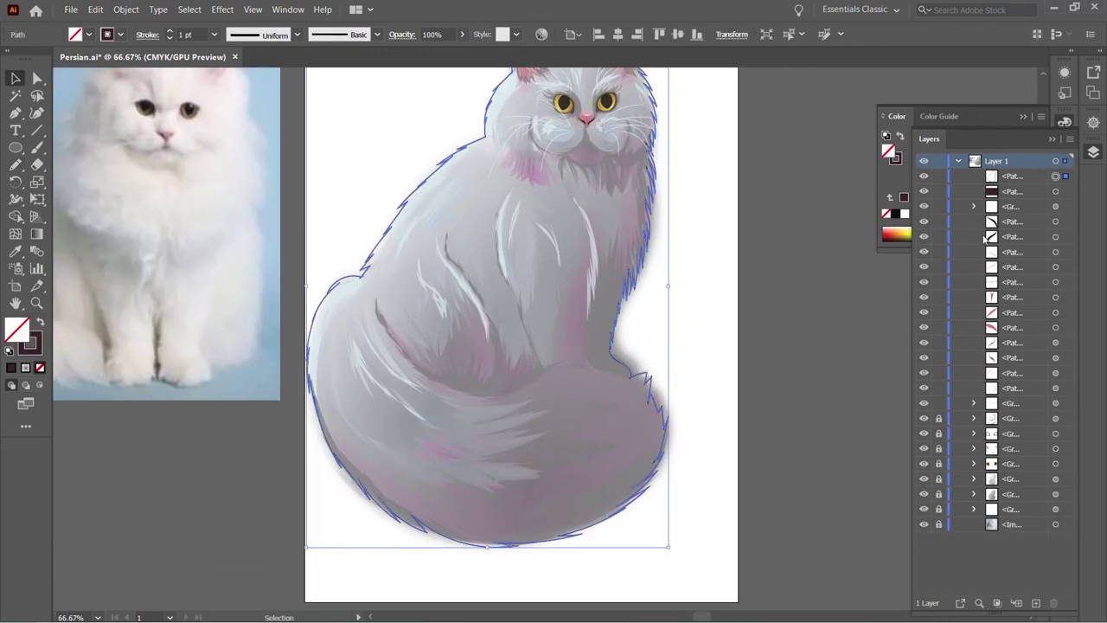
click(924, 524)
click(973, 509)
scroll(1075, 396, down, 2)
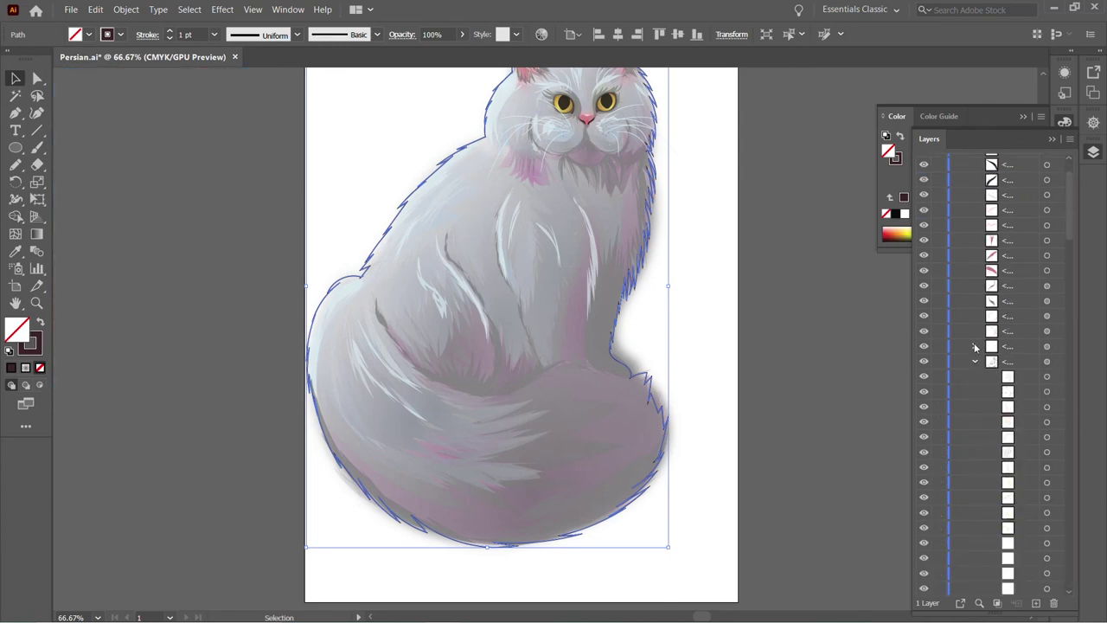
key(ctrl+0)
key(ctrl+a)
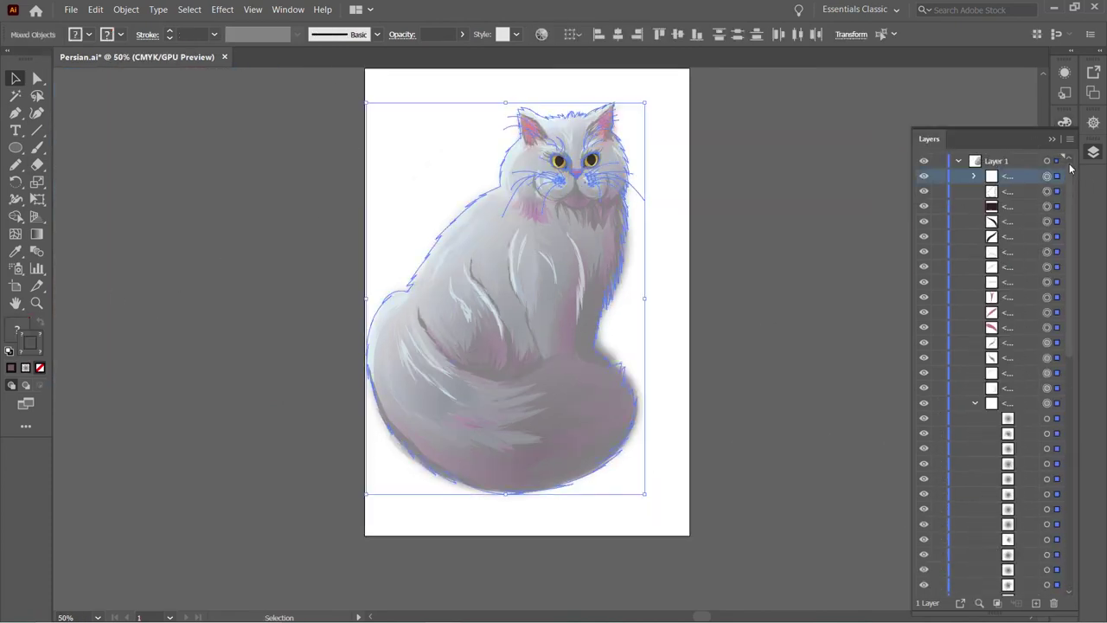
- Save the file and select the cat's large body shape in Layers
key(ctrl+shift+a)
key(ctrl+a)
click(736, 383)
key(ctrl+s)
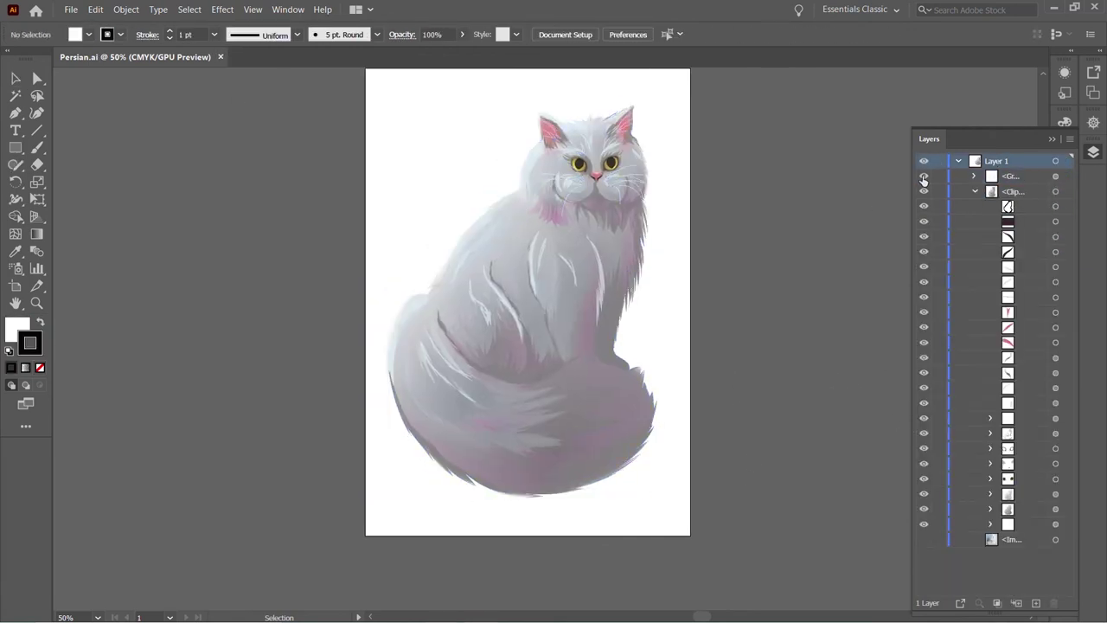
click(1007, 509)
click(924, 509)
click(1055, 420)
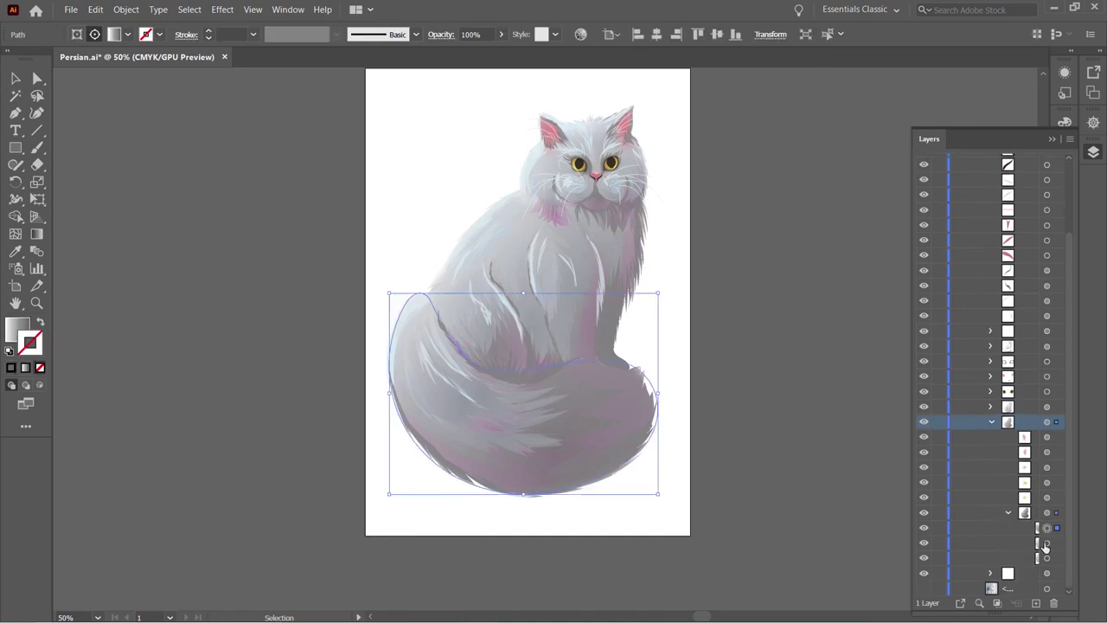
click(1055, 493)
- Apply darker grey swatches to the body gradient's stops
click(1065, 221)
double_click(896, 313)
click(917, 390)
click(956, 312)
double_click(956, 312)
click(906, 392)
click(1021, 312)
click(787, 355)
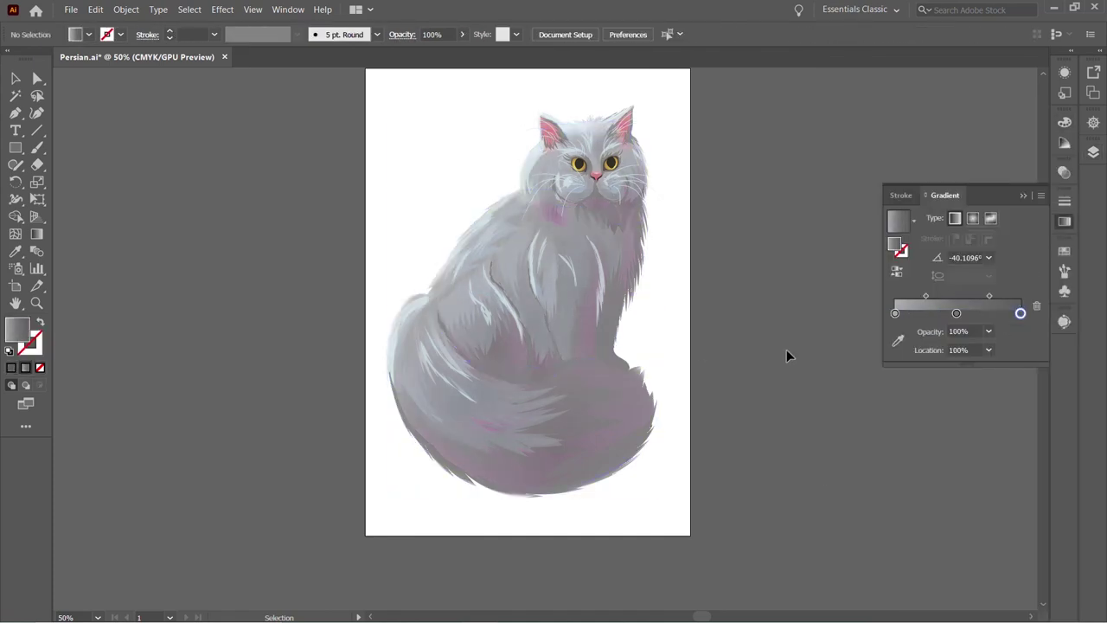
- Undo the last change and review the middle and right gradient stop colours
key(ctrl+z)
click(786, 346)
double_click(956, 313)
key(Escape)
double_click(1019, 312)
key(Escape)
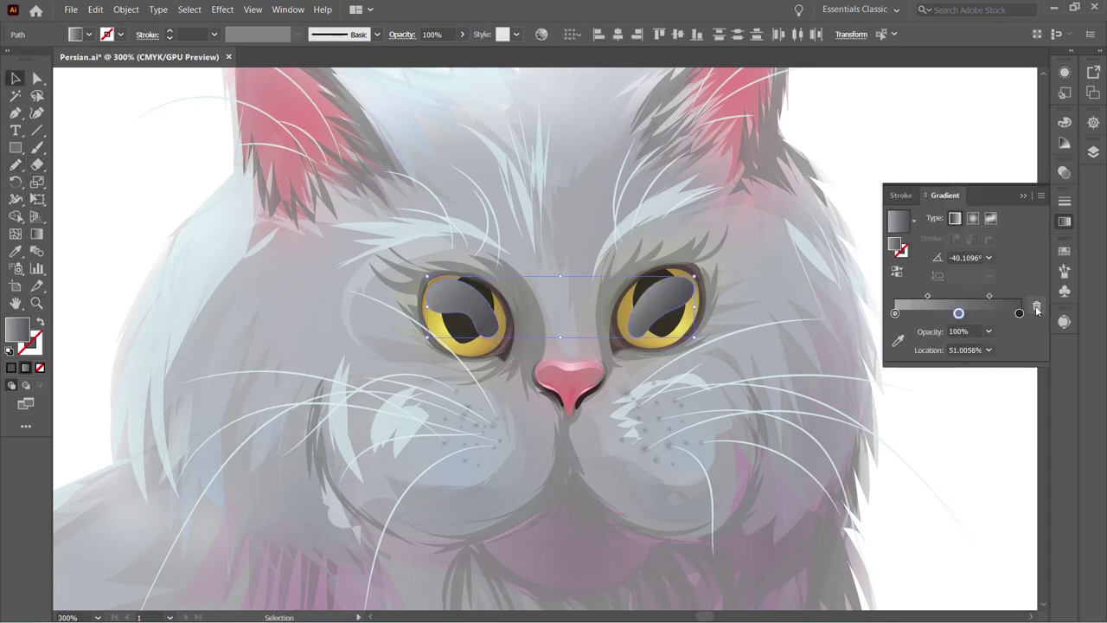
- Make the eye highlight gradient radial, fading to 0% opacity, and reorient it top to bottom
text(0)
key(Return)
click(973, 218)
key(g)
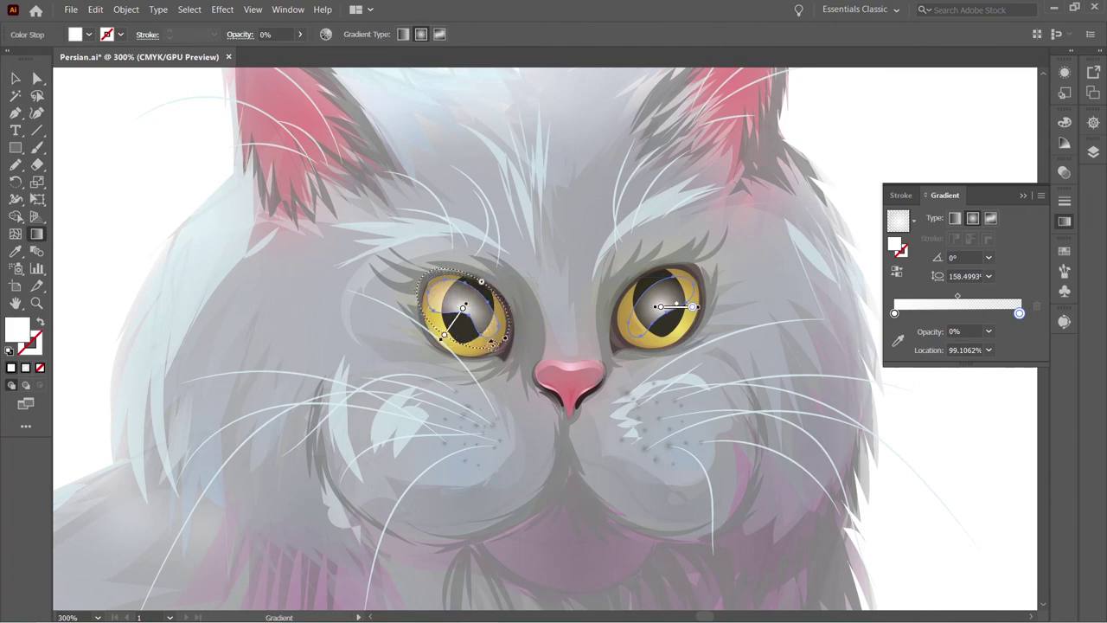
drag(654, 295, 665, 325)
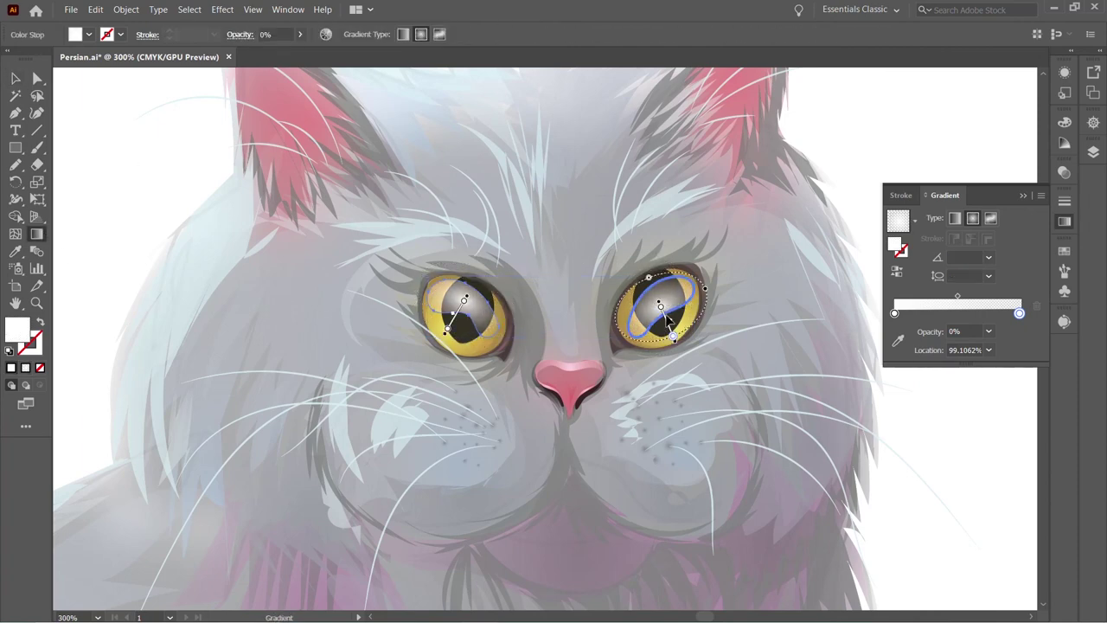
- Soften the eye highlights to 70% opacity in Transparency and set a white pencil fill
key(v)
click(1065, 173)
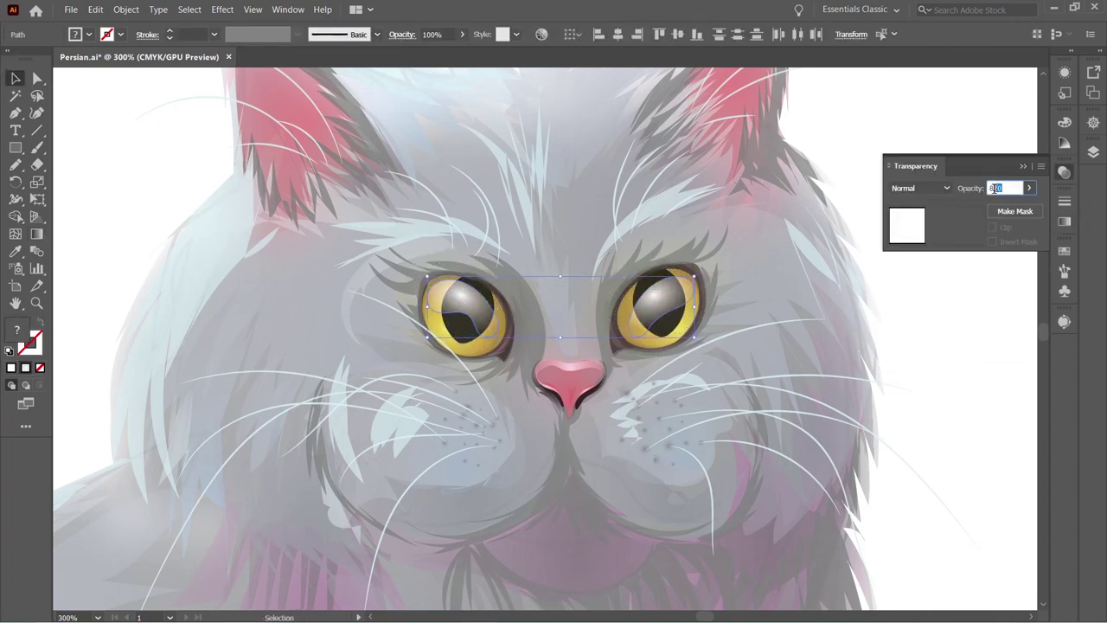
key(ctrl+shift+a)
key(n)
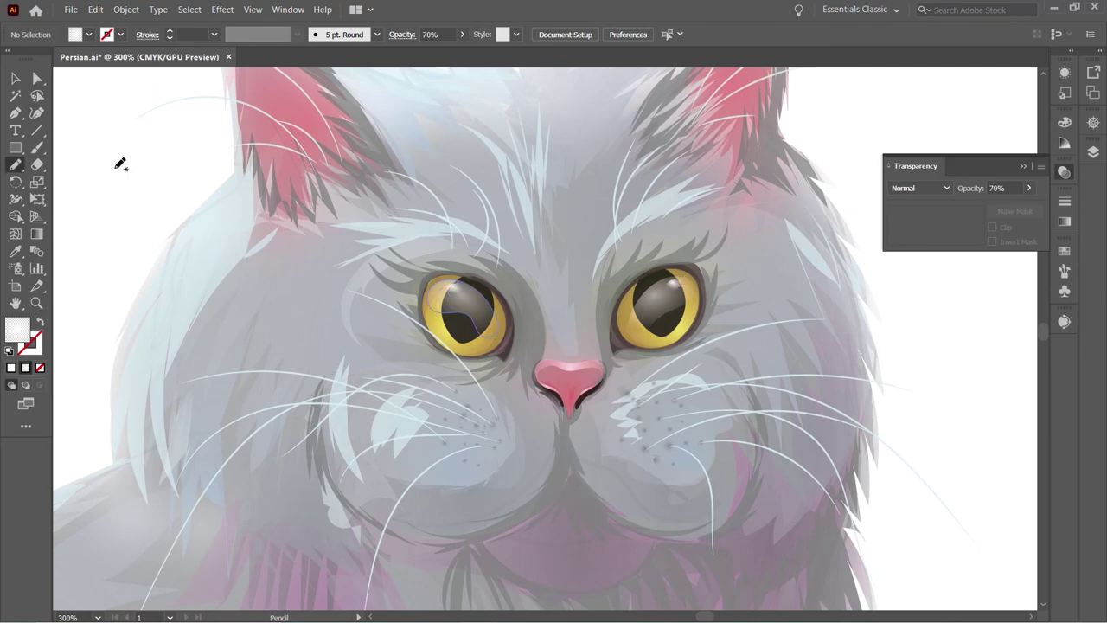
ctrl+click(663, 292)
ctrl+click(885, 349)
key(F6)
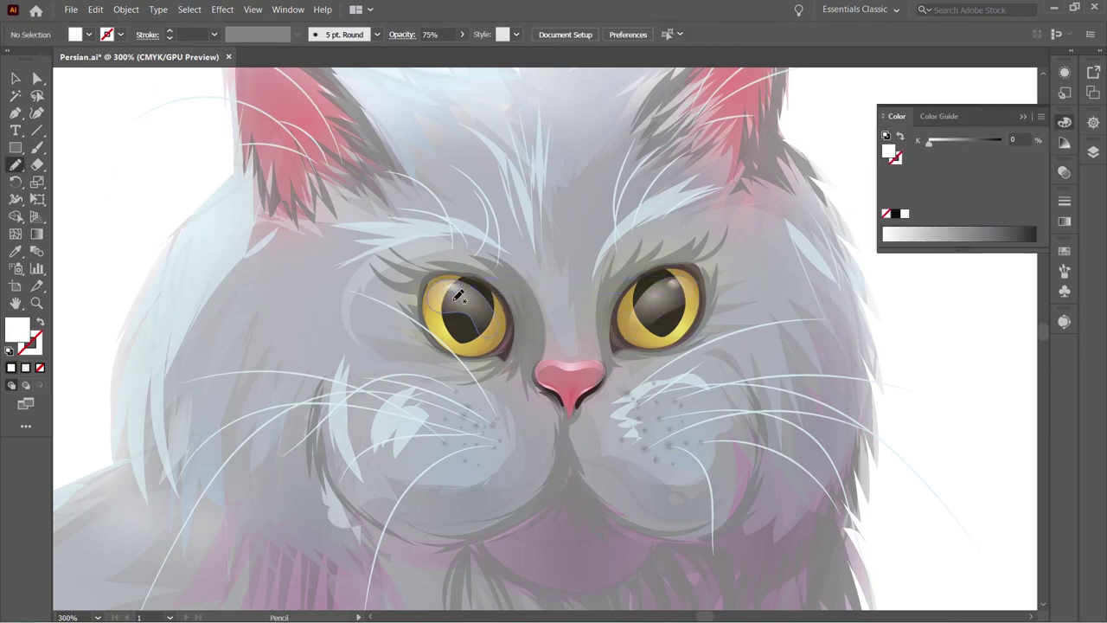